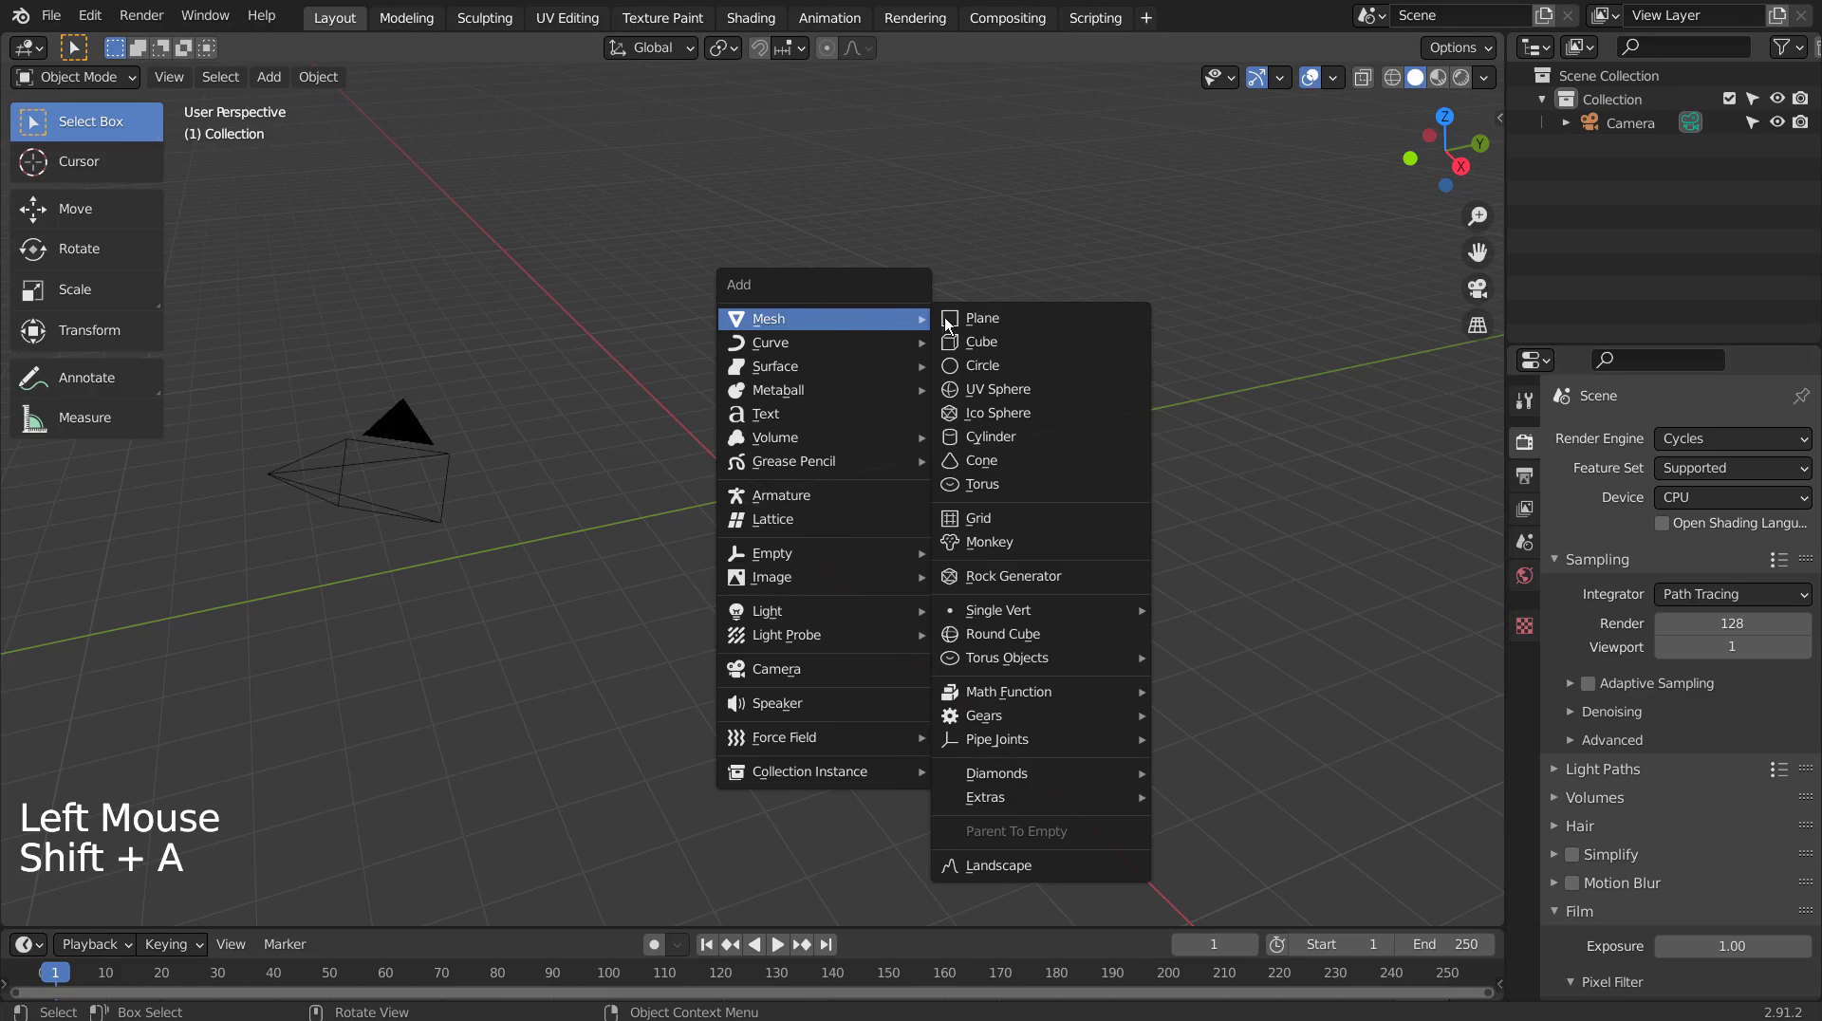
# - Add a cylinder mesh and scale it about 4.1 times taller along Z
pyautogui.click(987, 437)
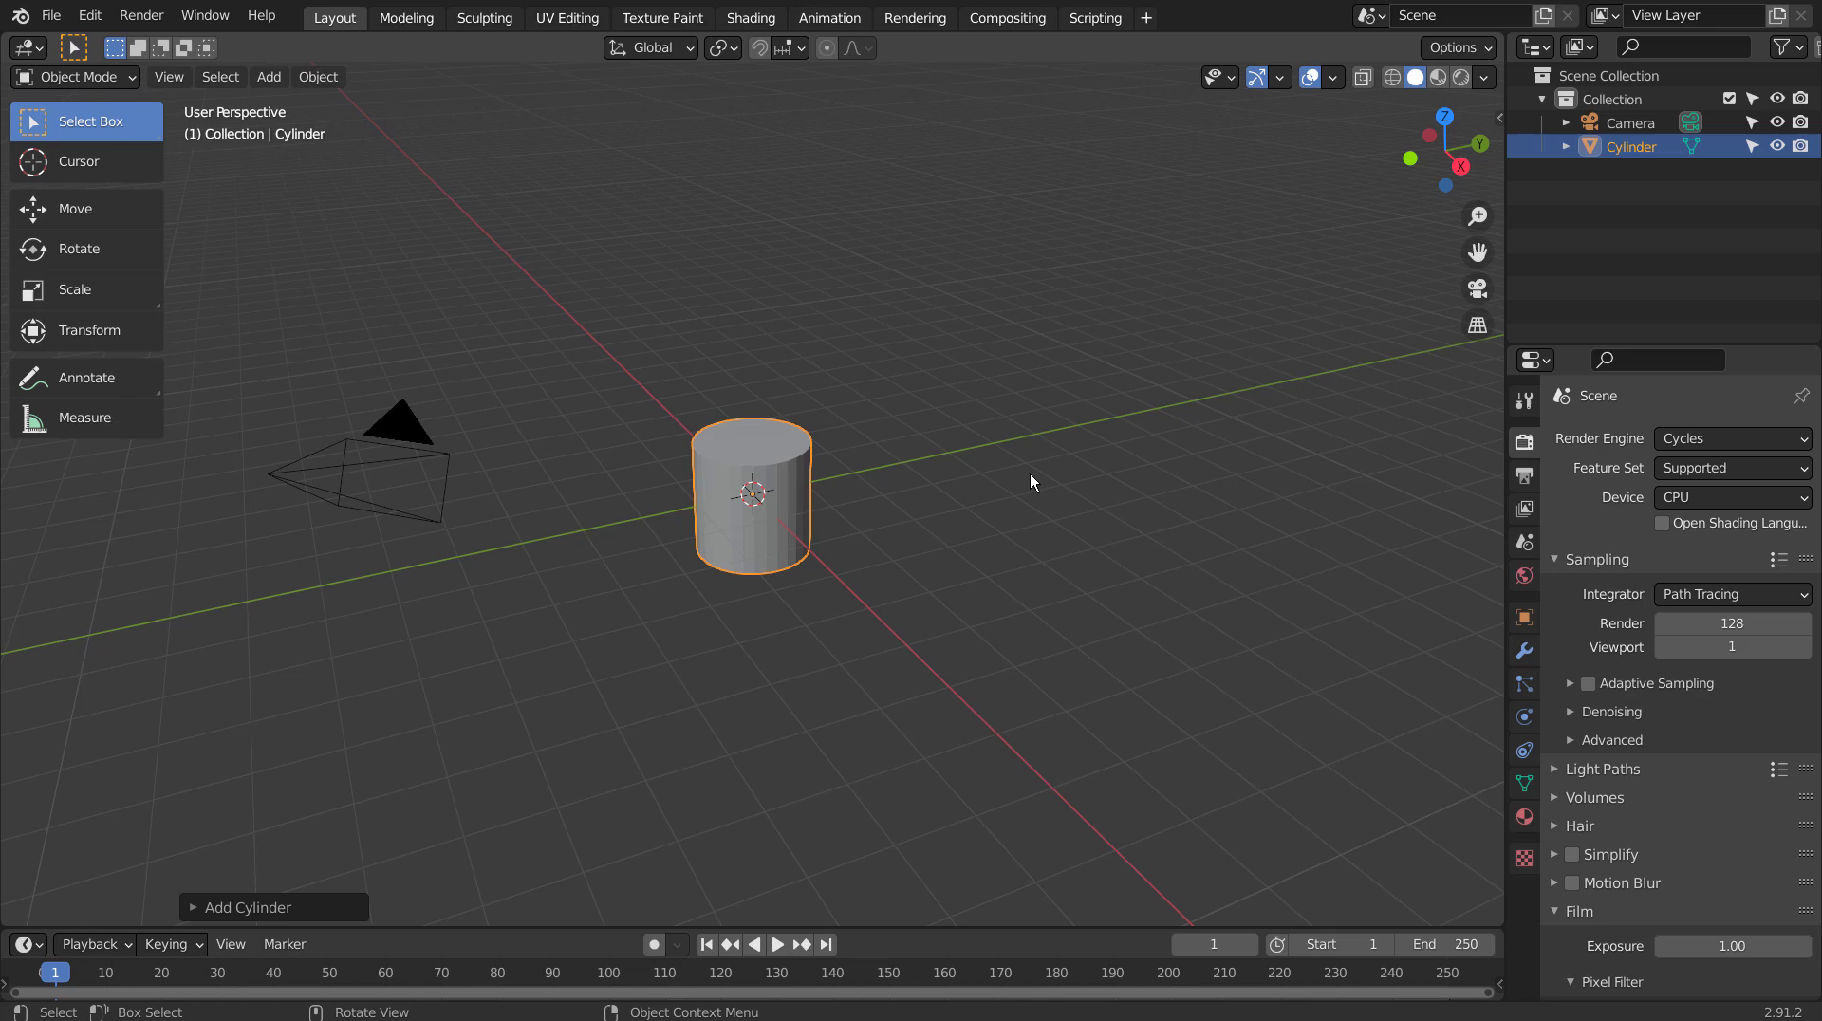
pyautogui.press('s')
pyautogui.press('z')
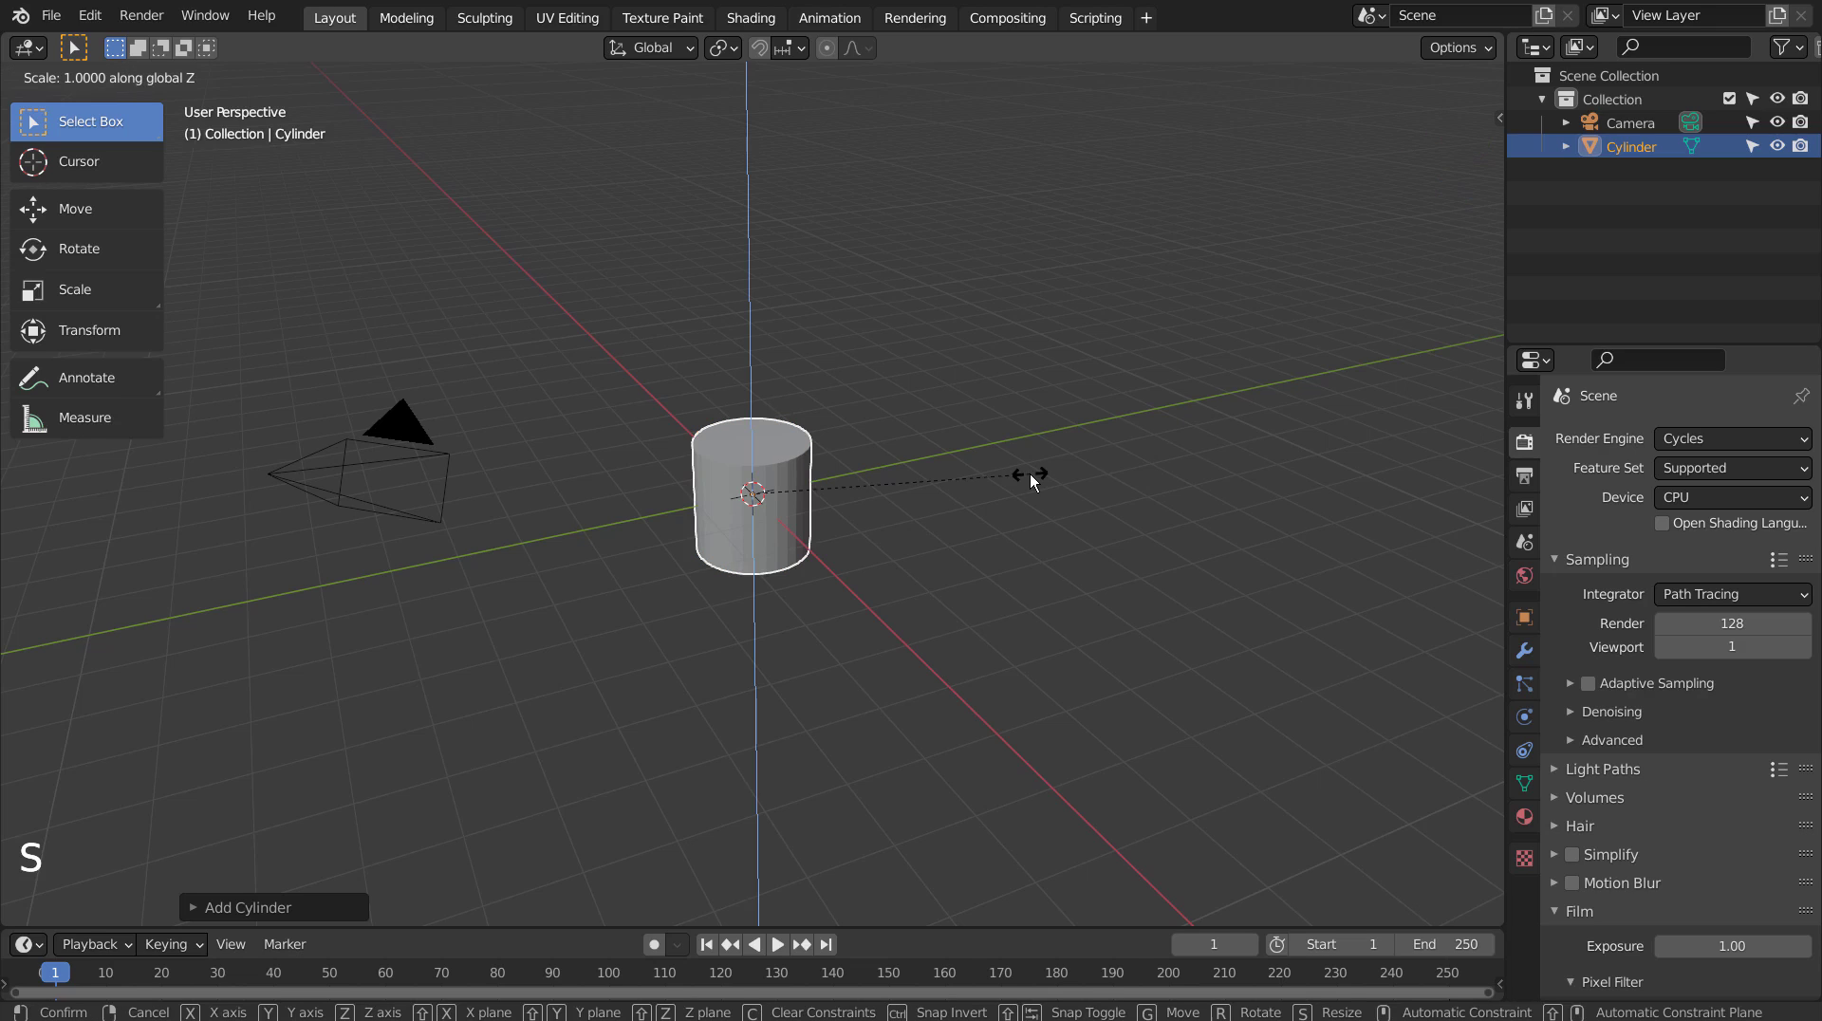
pyautogui.click(406, 474)
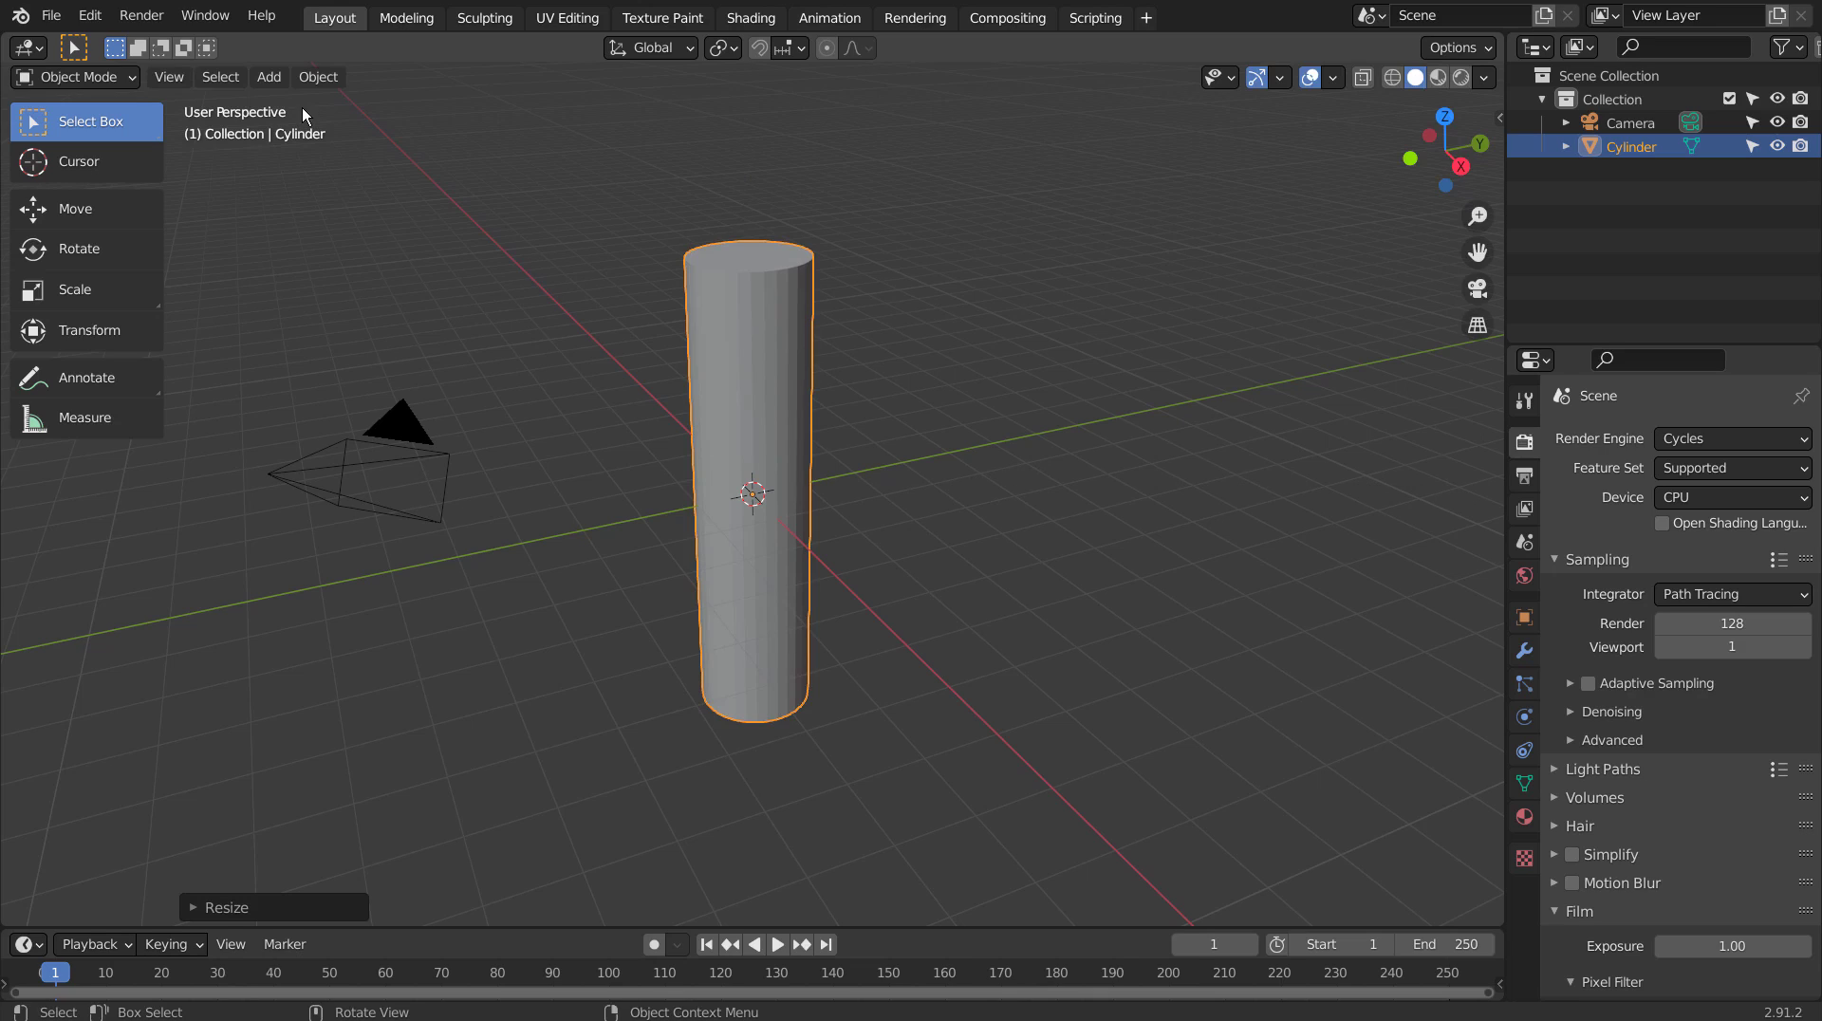
# - In Edit Mode, loop-cut the cylinder's sides with 50 evenly spaced horizontal cuts
pyautogui.press('Tab')
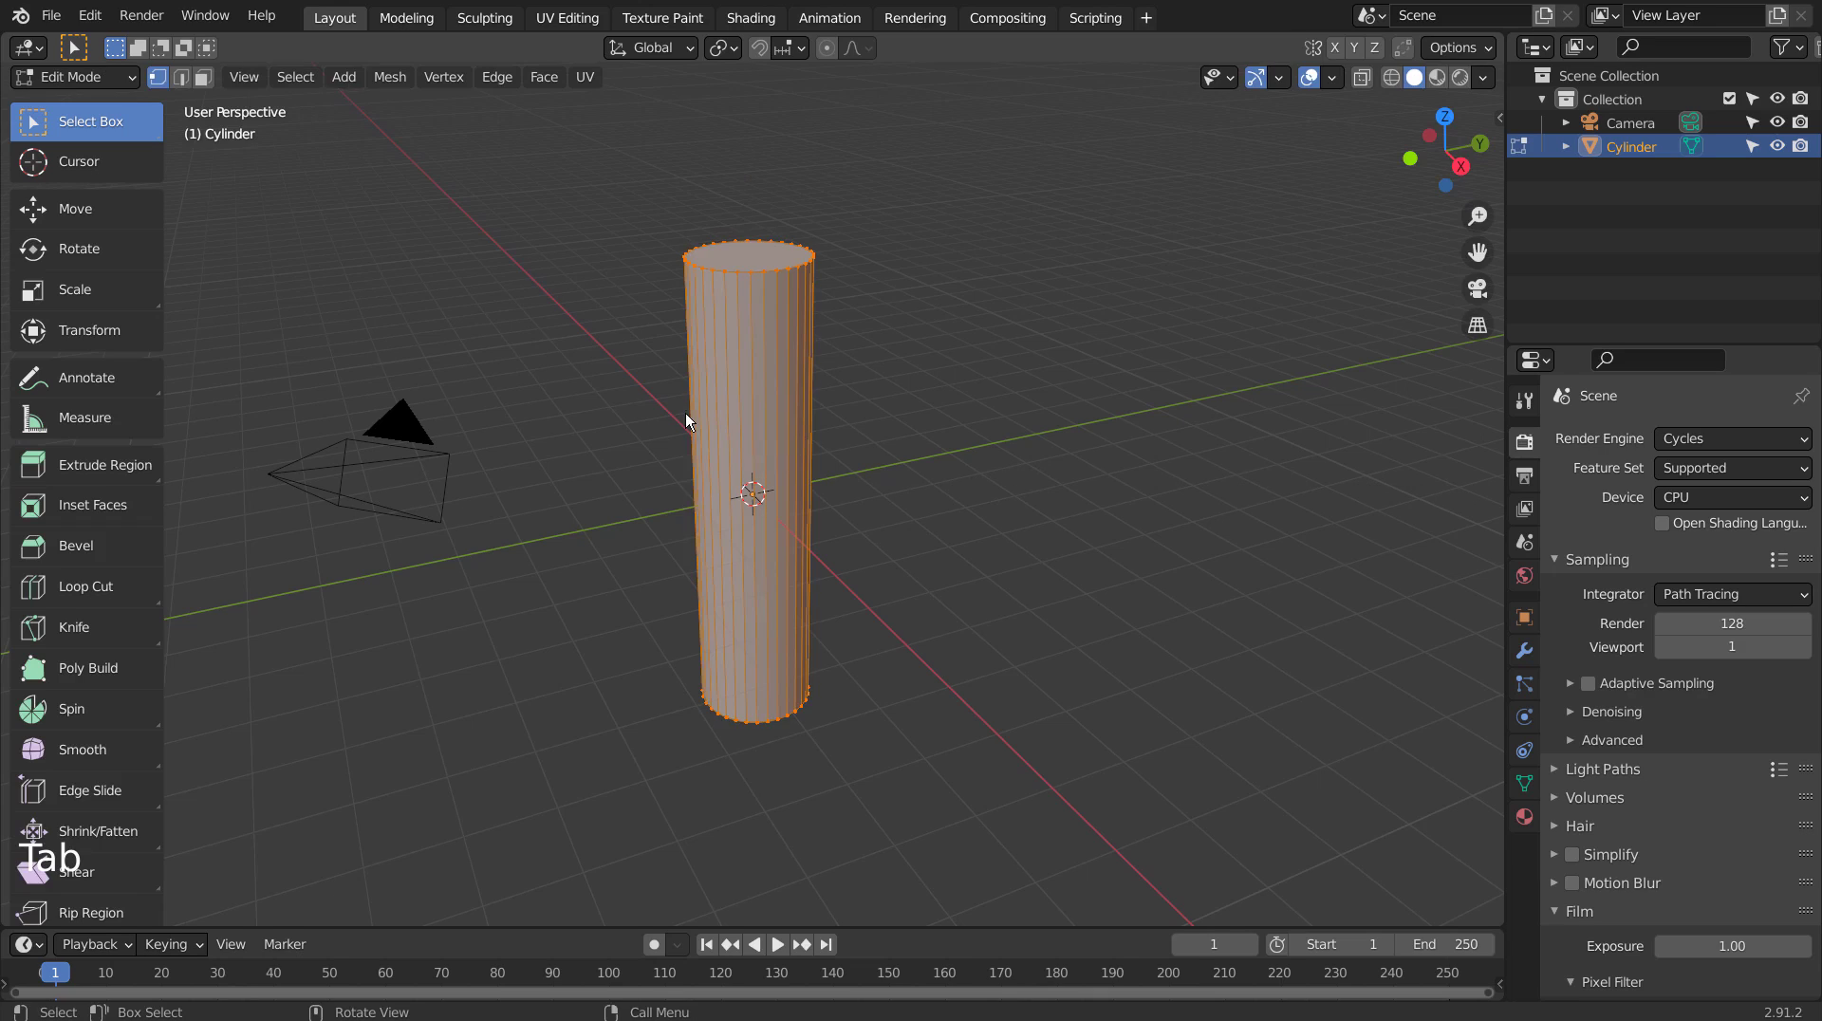
pyautogui.hotkey('ctrl', 'r')
pyautogui.click(775, 464)
pyautogui.click(775, 465)
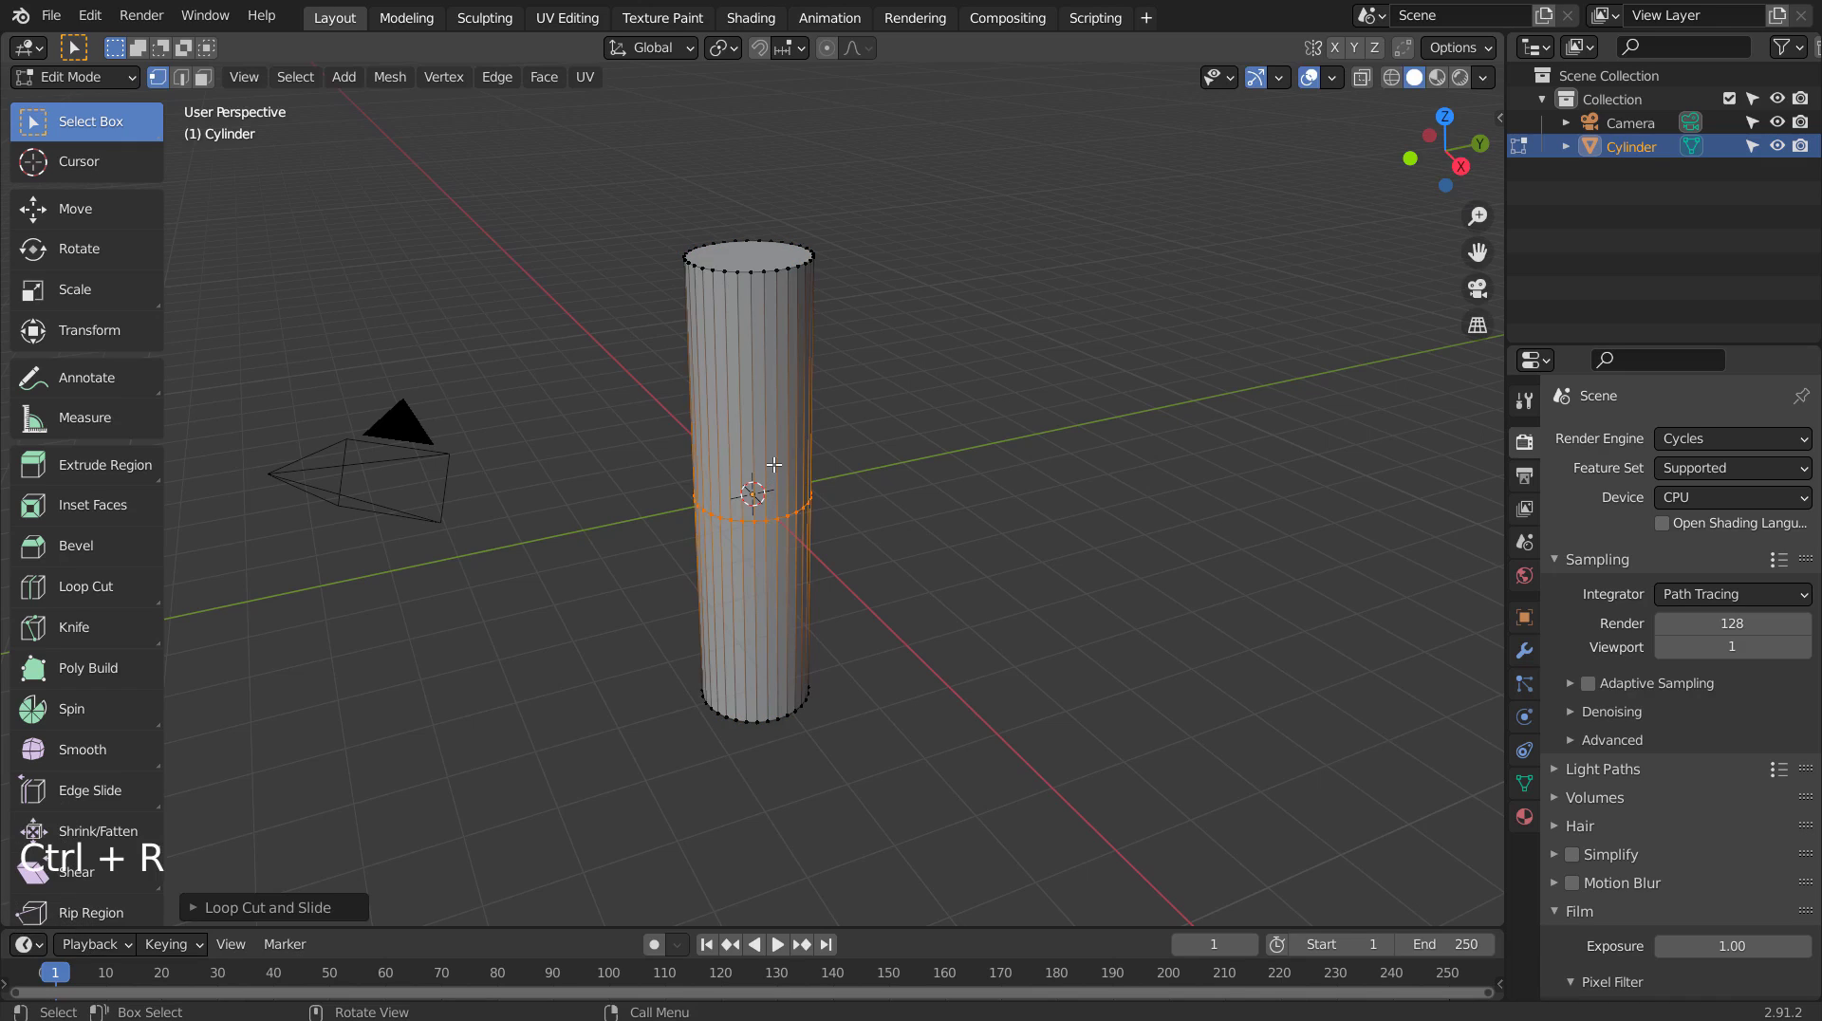
pyautogui.click(260, 909)
pyautogui.click(408, 721)
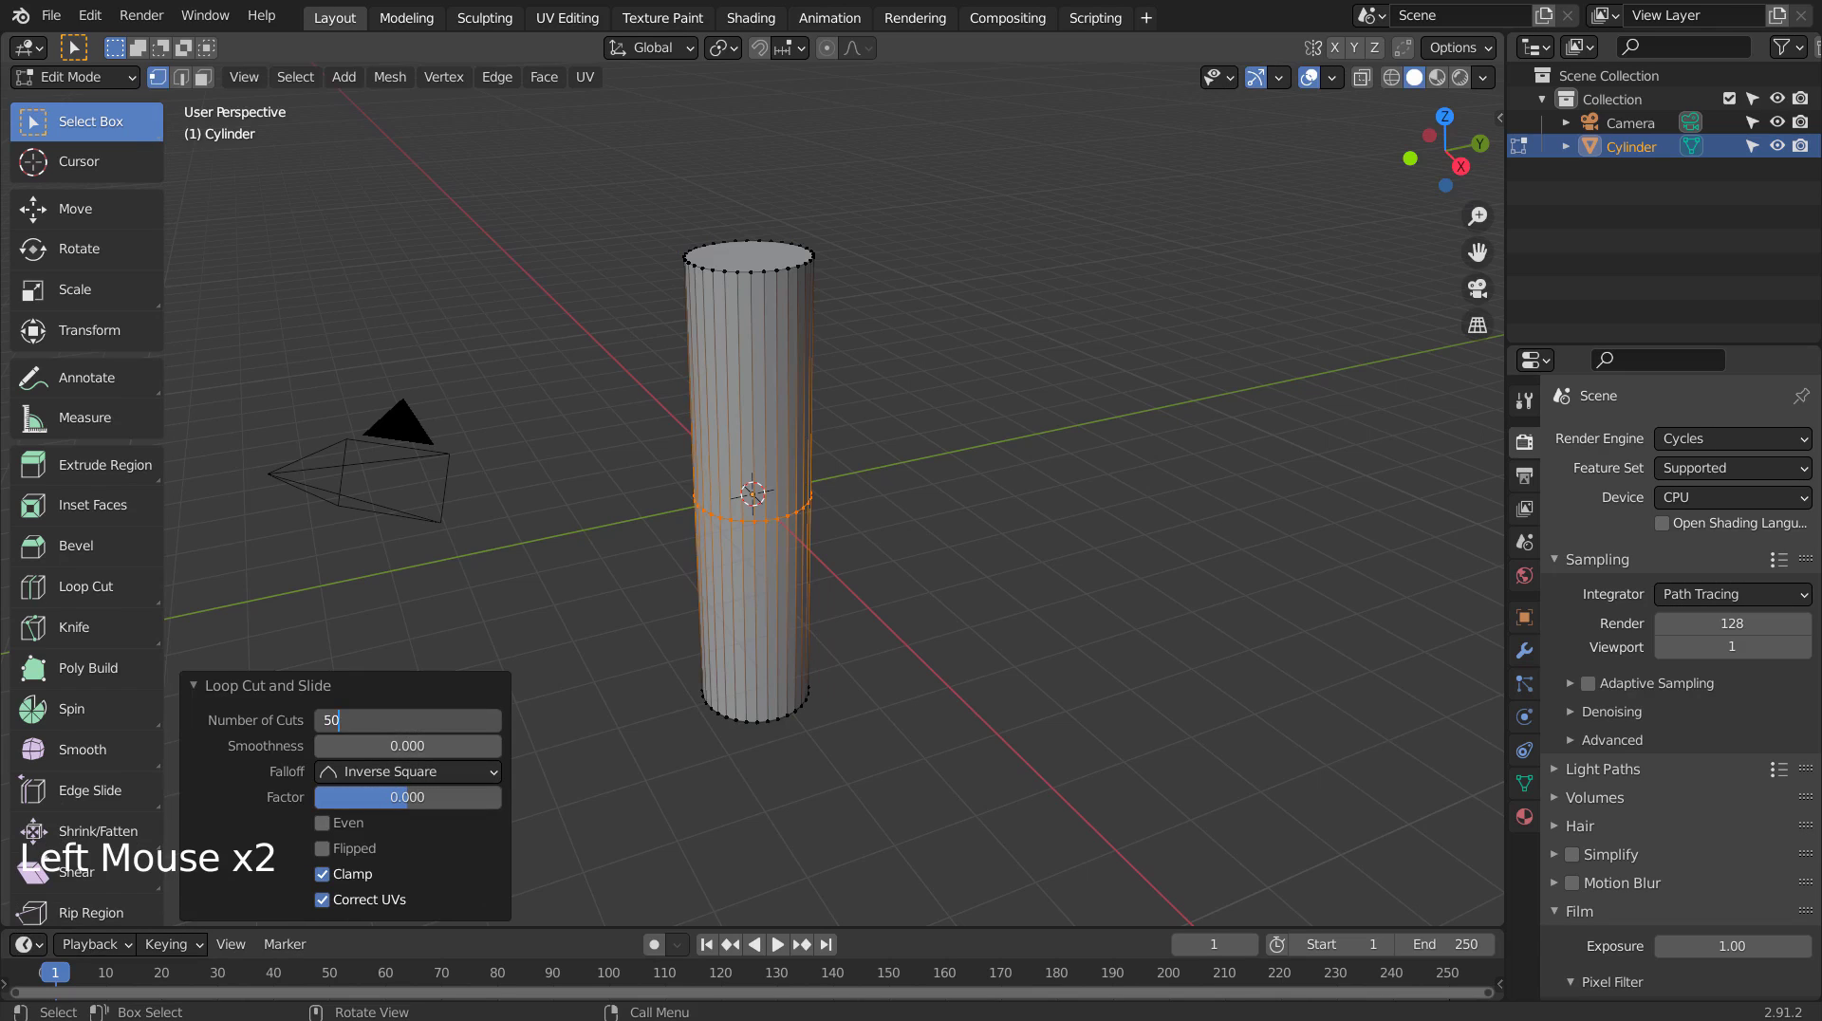
pyautogui.write('50')
pyautogui.press('Return')
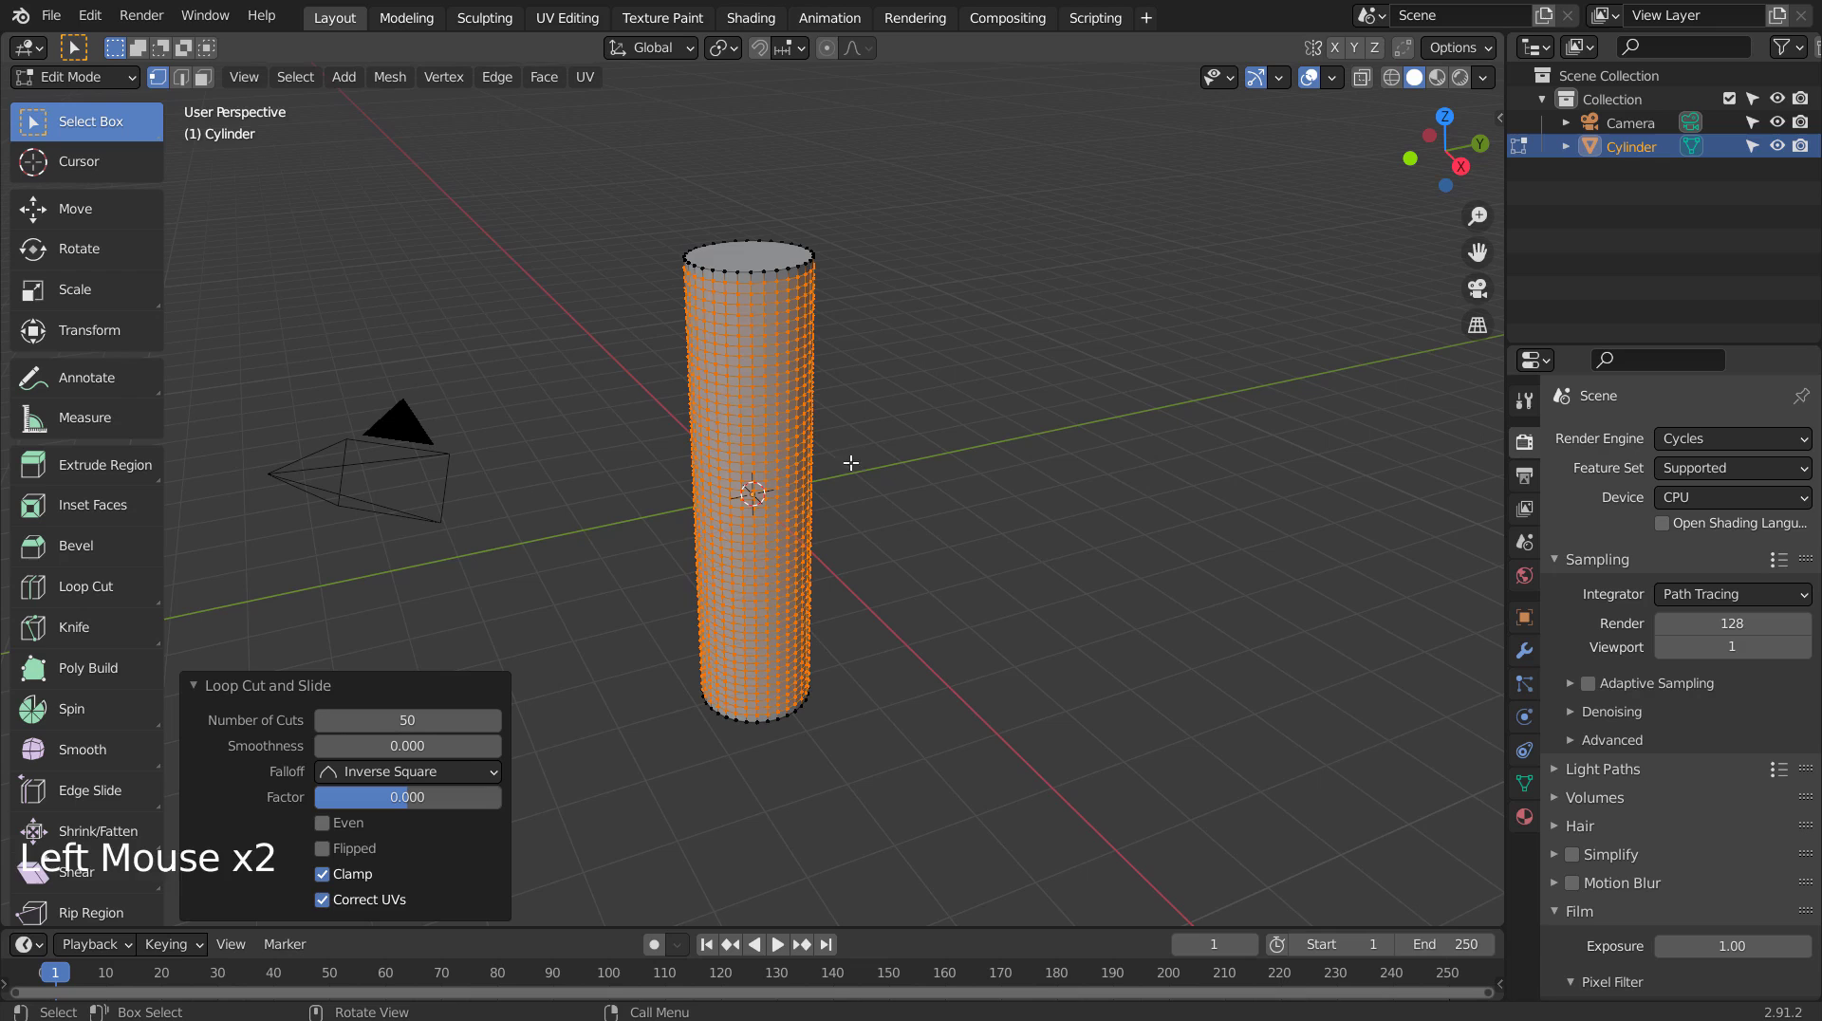
pyautogui.moveTo(915, 512); pyautogui.dragTo(899, 436, button='middle')
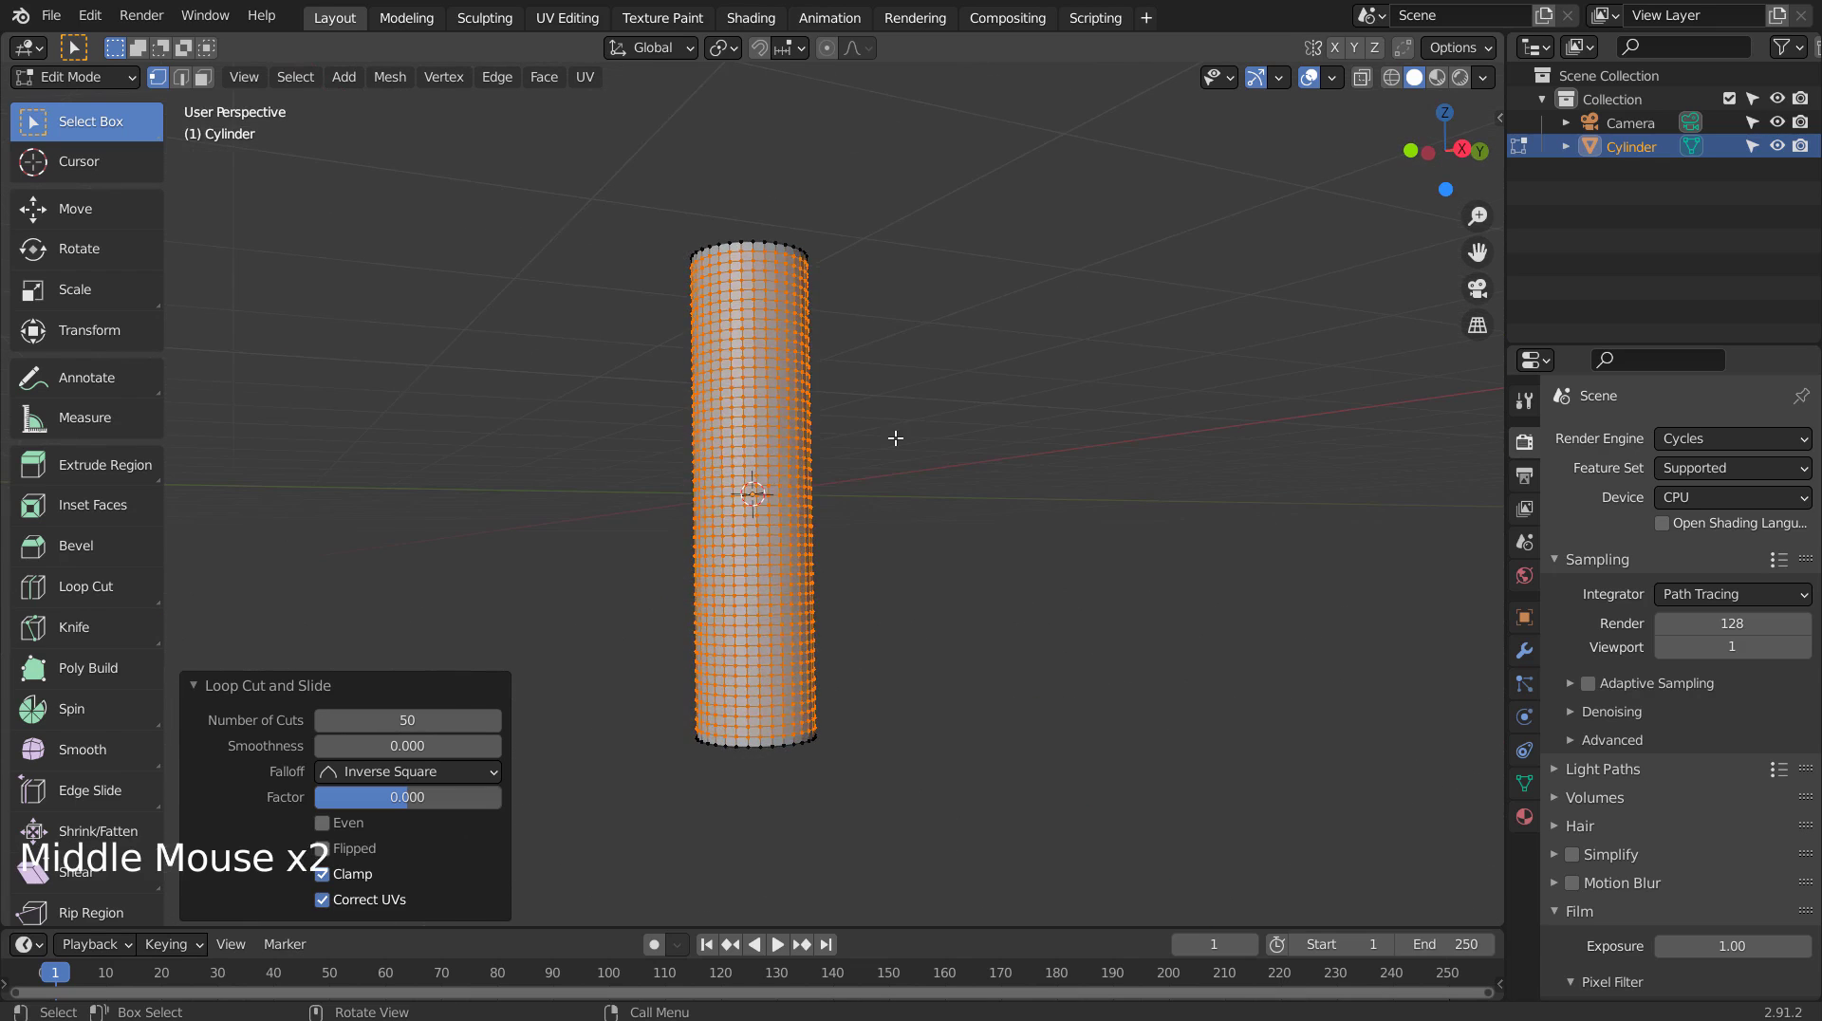
pyautogui.scroll(2, 889, 450)
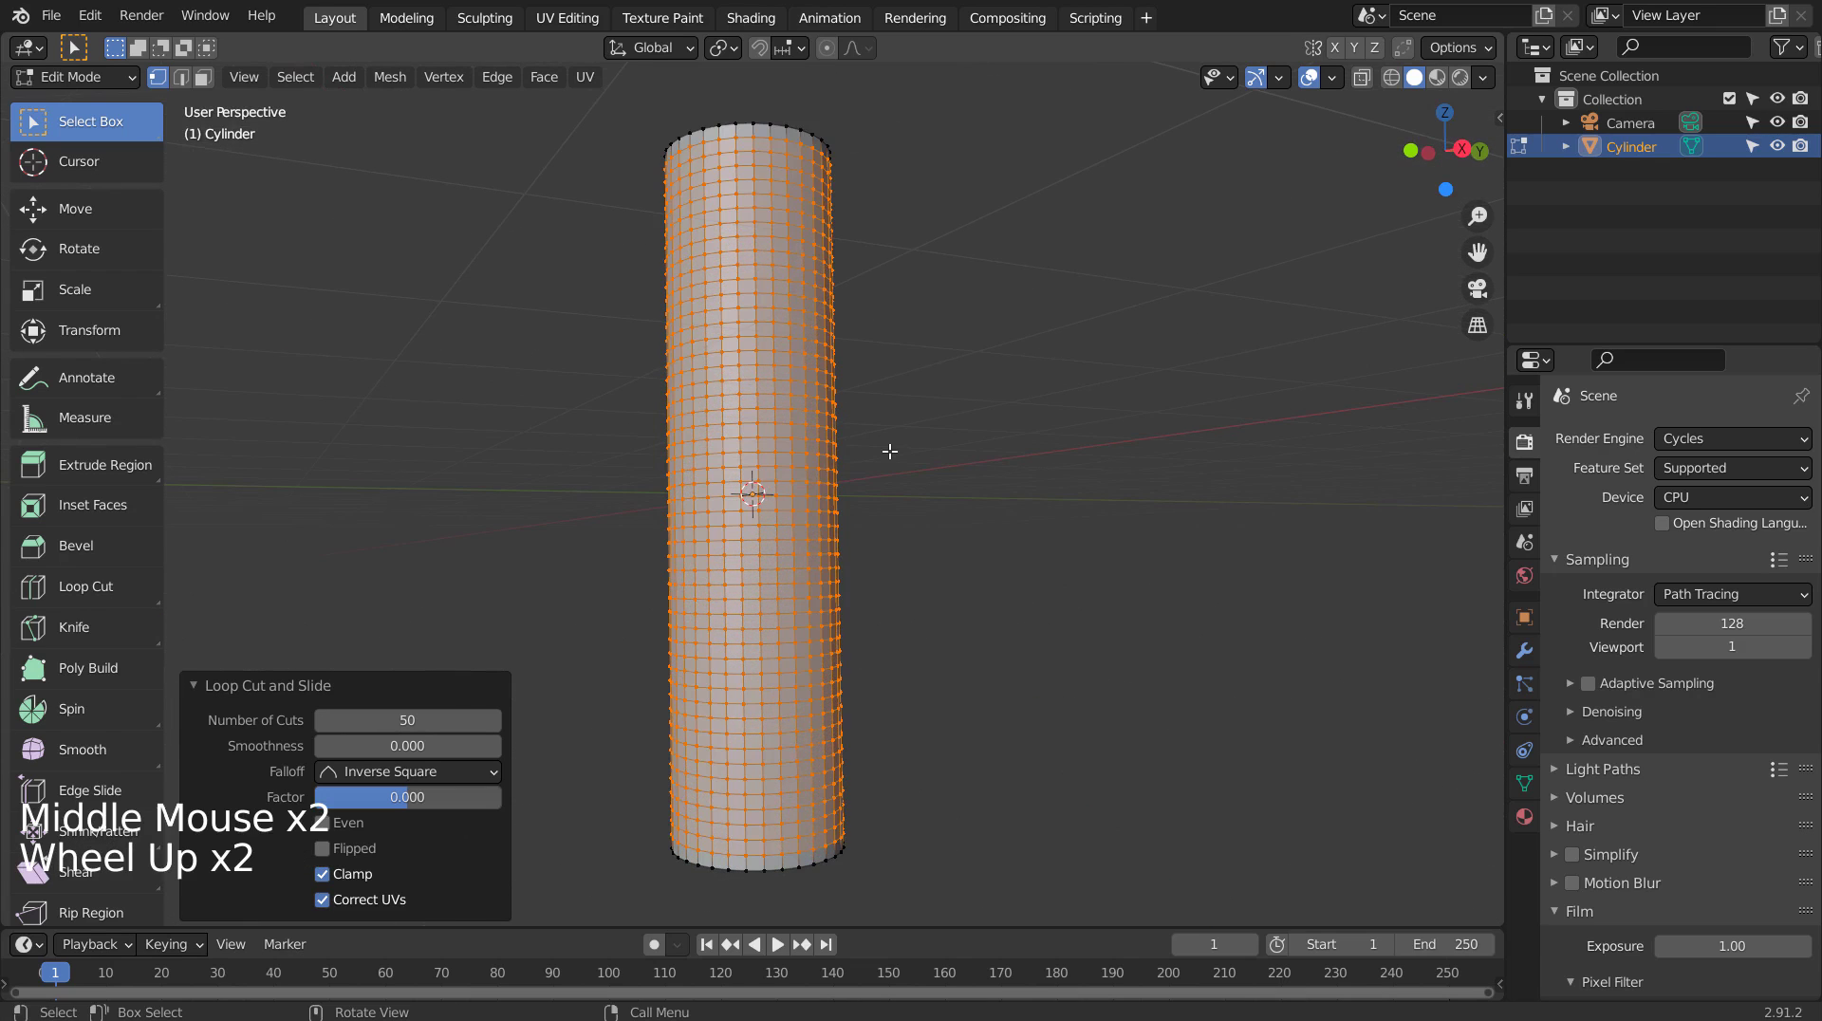
# - Back in Object Mode, add a Decimate modifier to the cylinder
pyautogui.scroll(4, 889, 451)
pyautogui.press('Tab')
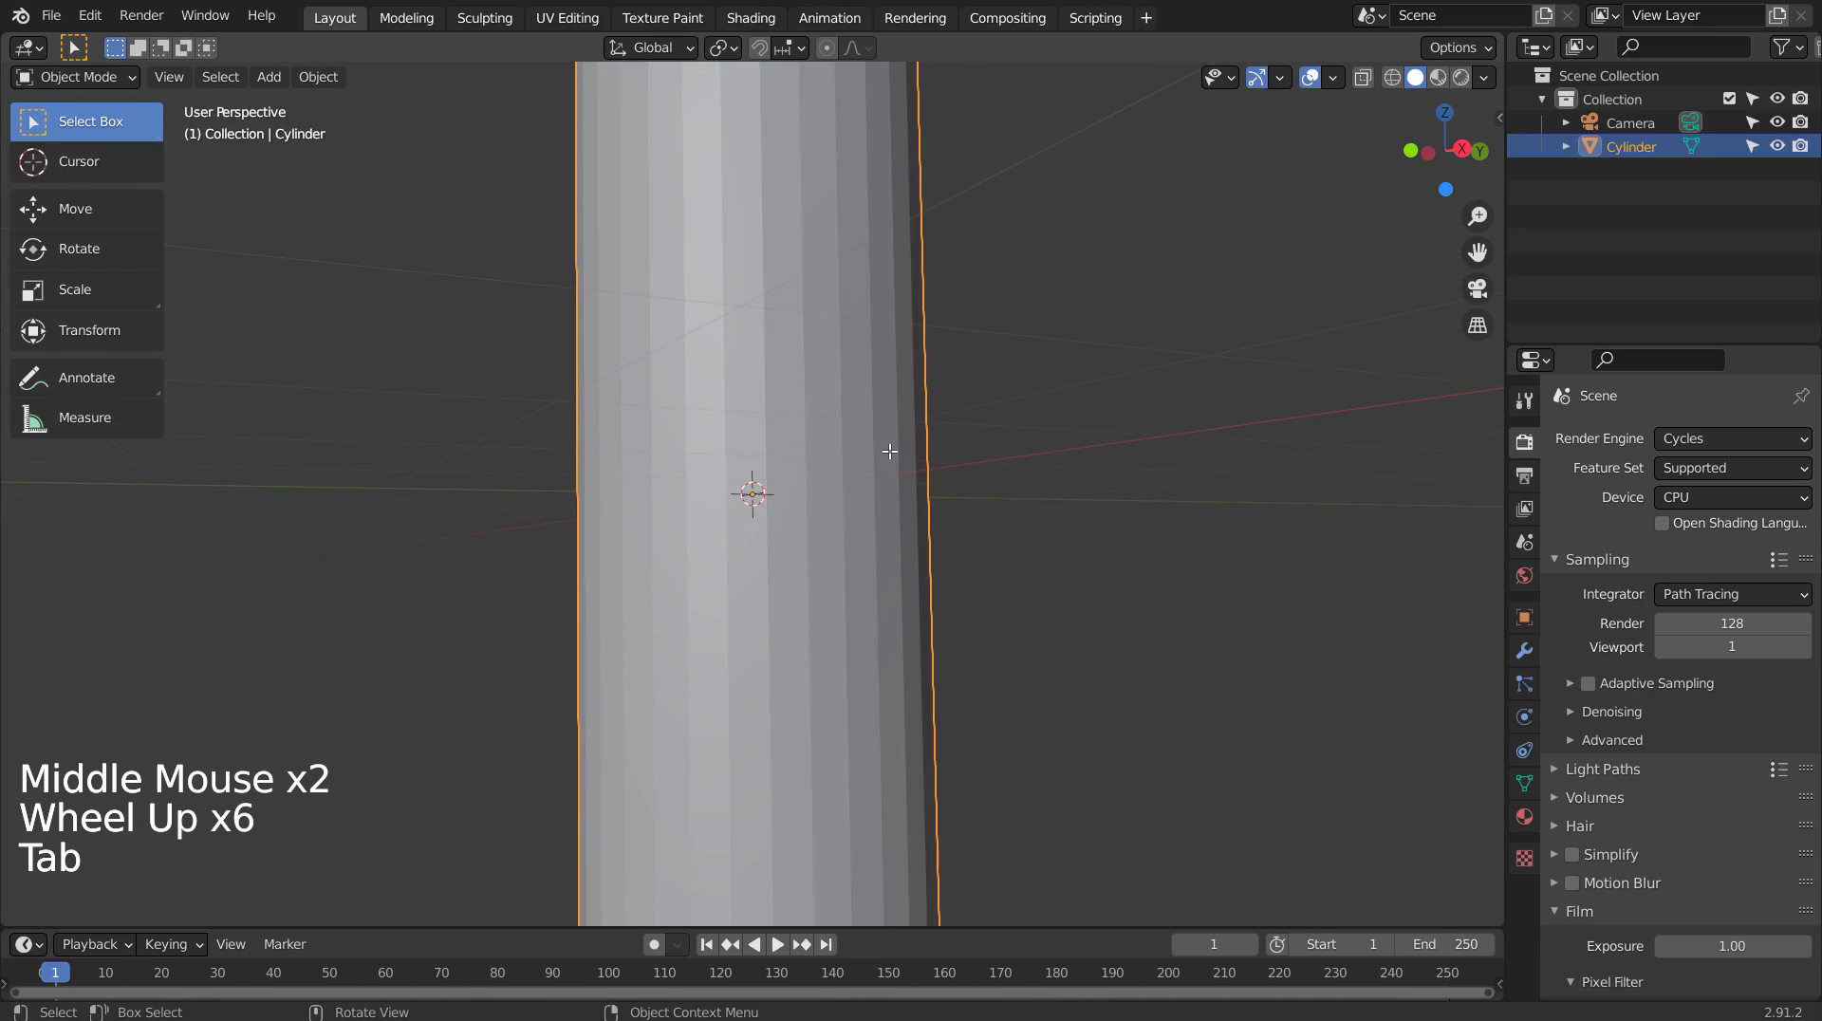
pyautogui.scroll(-1, 889, 451)
pyautogui.click(1524, 651)
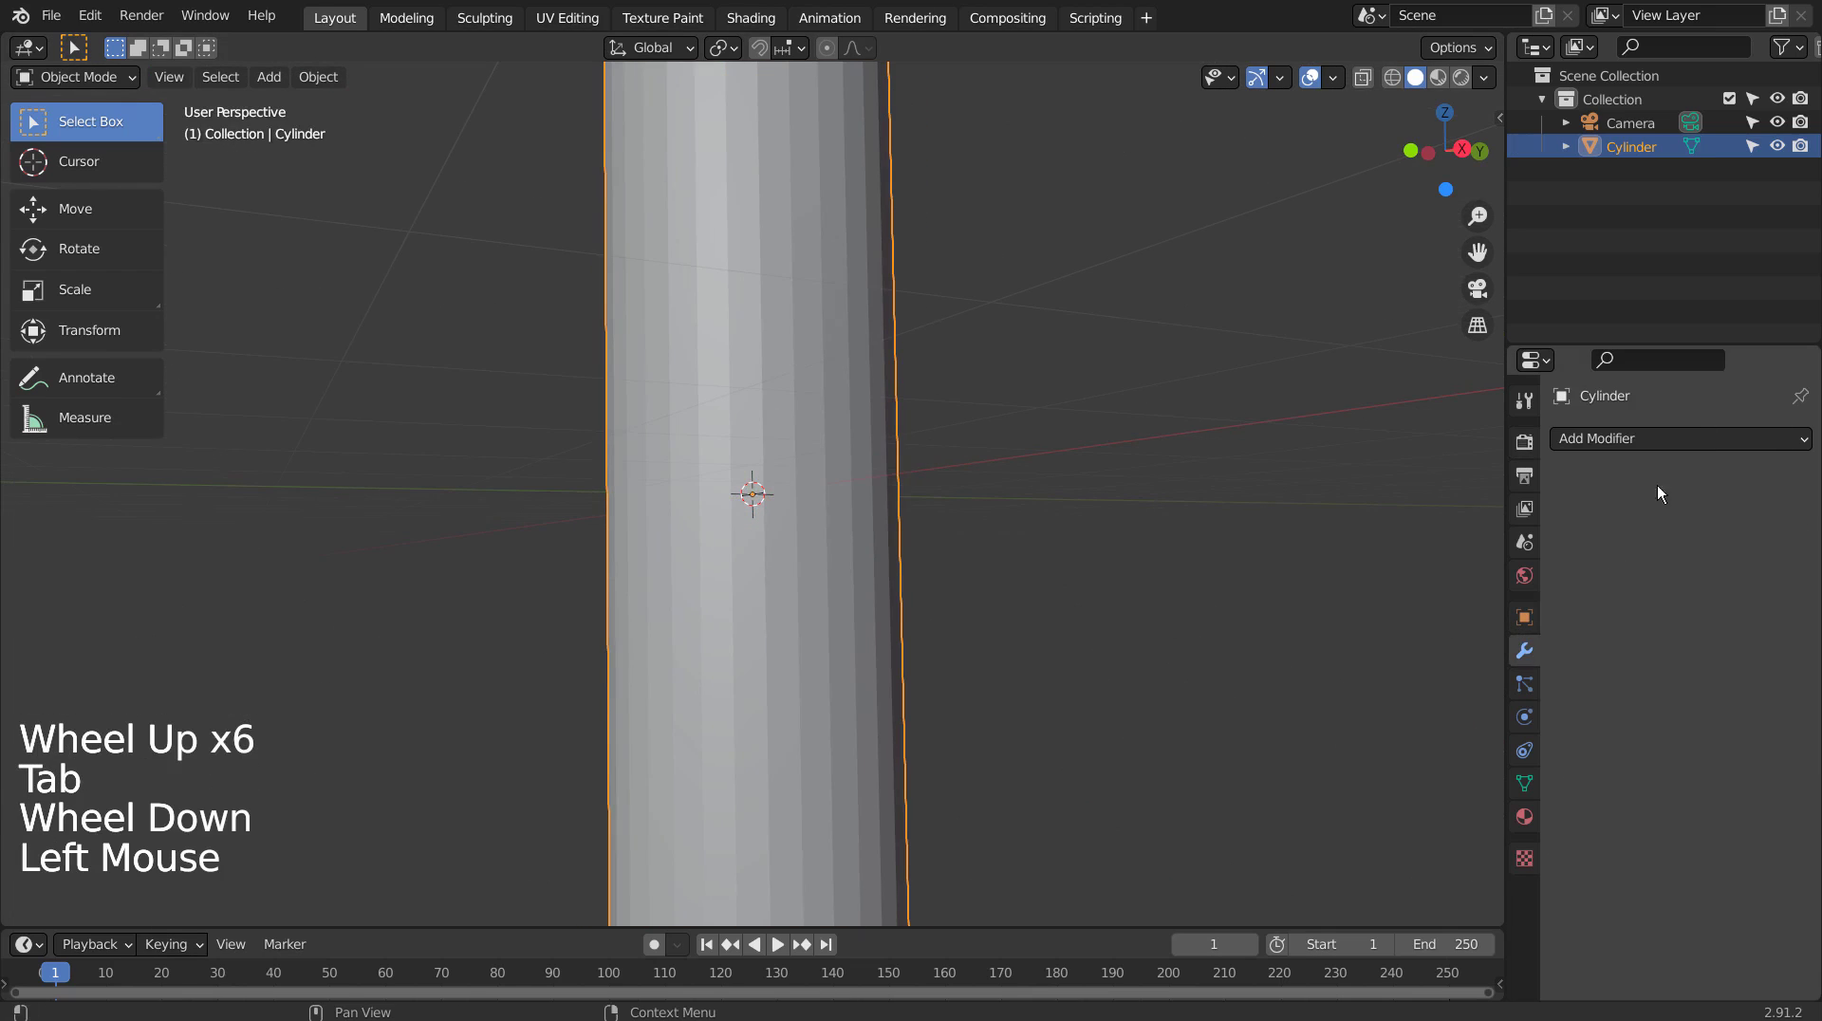
pyautogui.click(1680, 439)
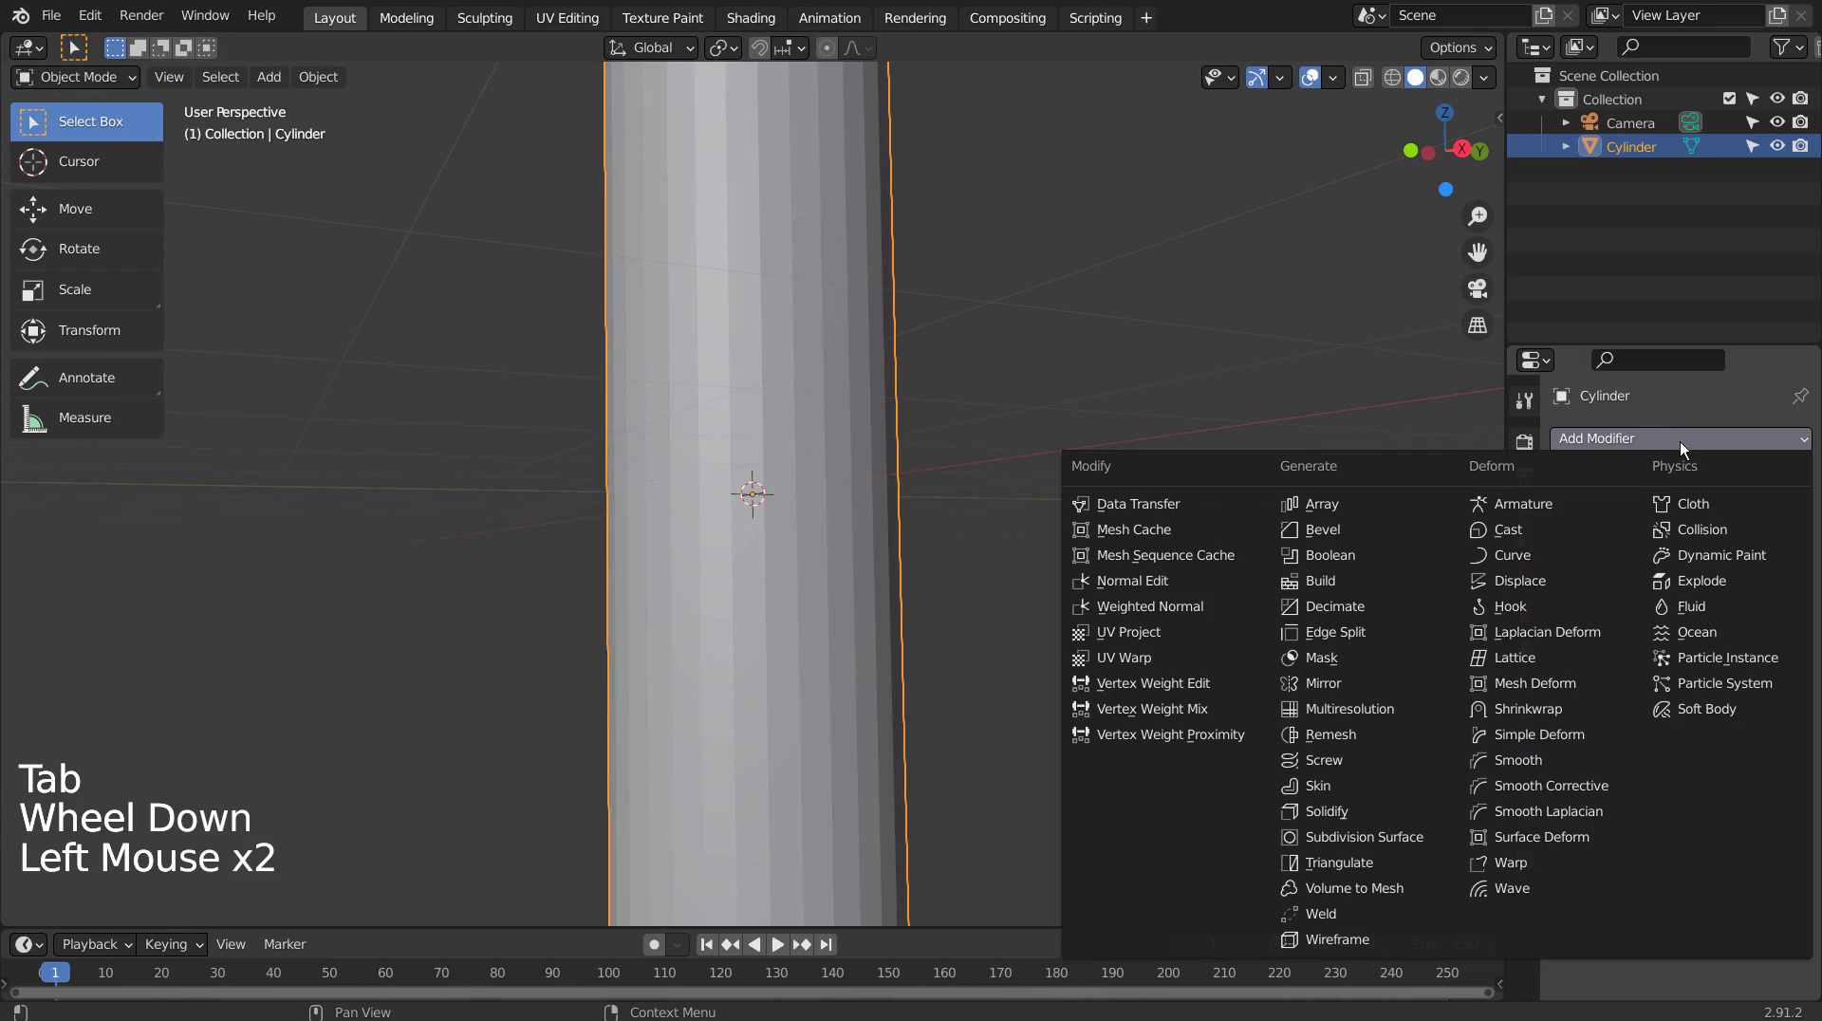
pyautogui.click(1410, 606)
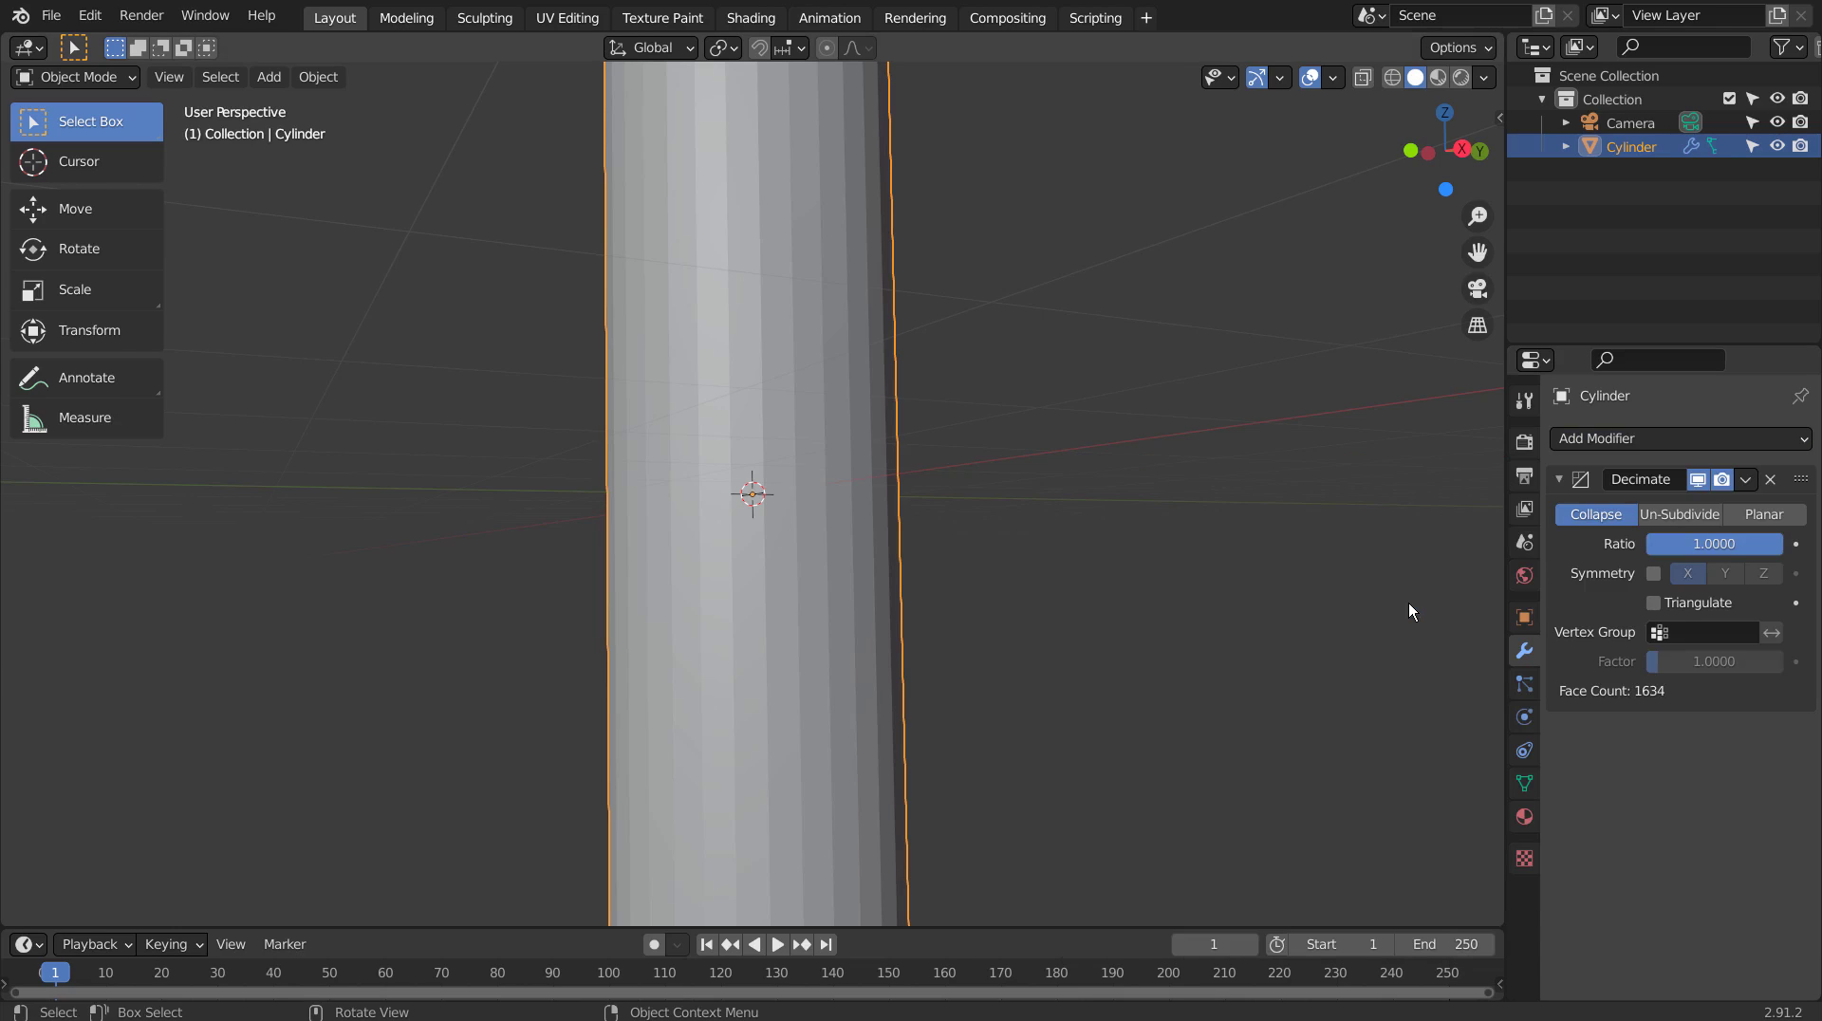
# - Set Decimate to Un-Subdivide with 1 iteration and apply it, leaving 834 faces
pyautogui.click(1675, 518)
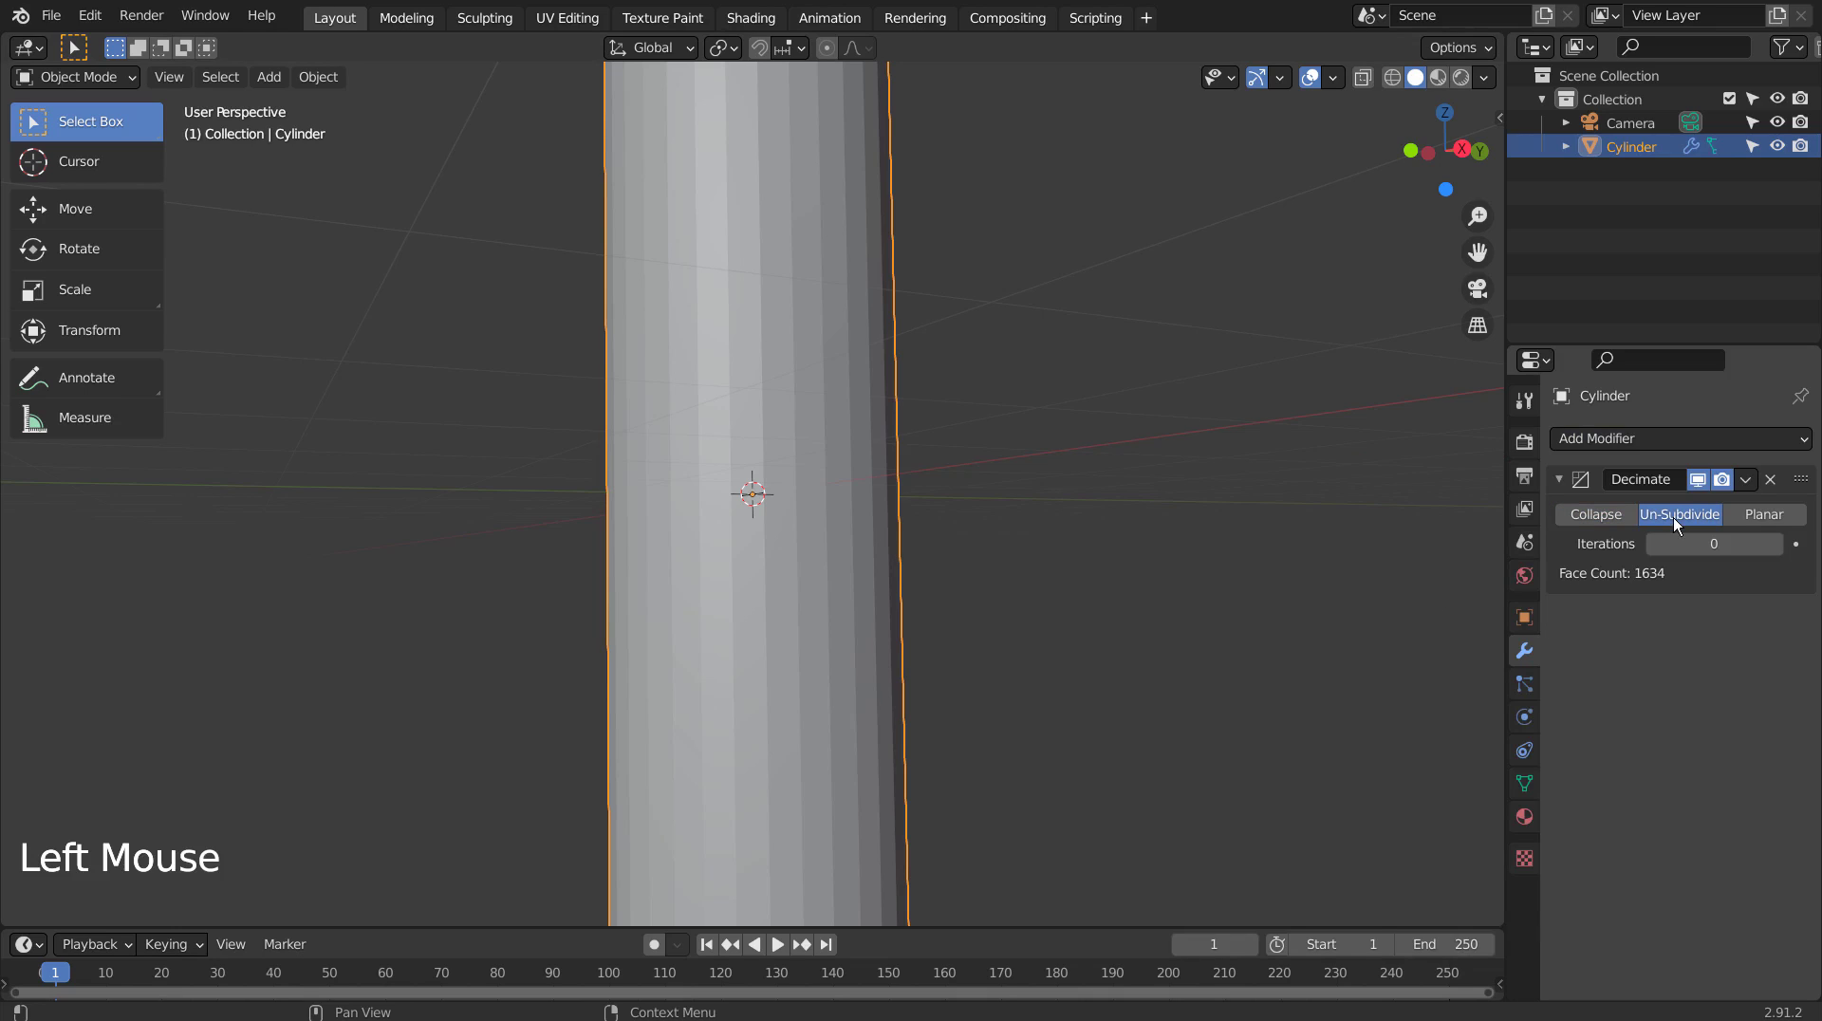
pyautogui.click(1775, 545)
pyautogui.moveTo(1084, 520); pyautogui.dragTo(1166, 550, button='middle')
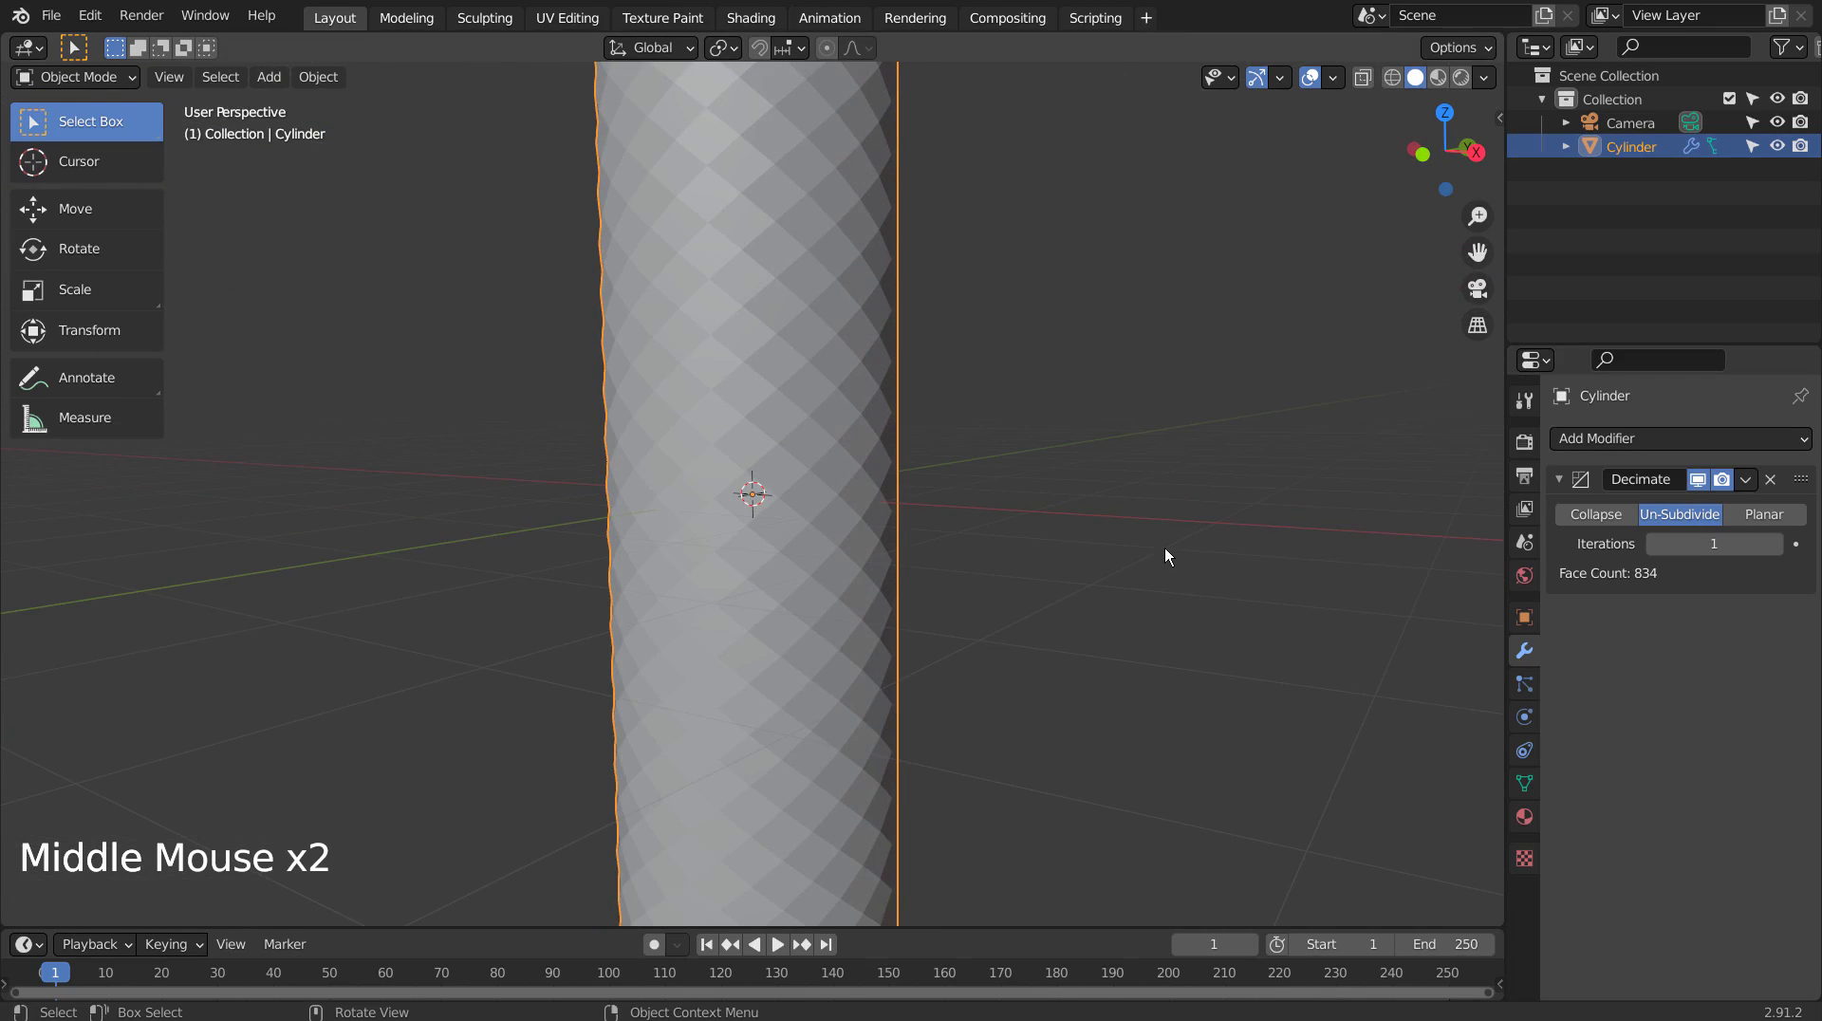
pyautogui.press('Tab')
pyautogui.press('Tab')
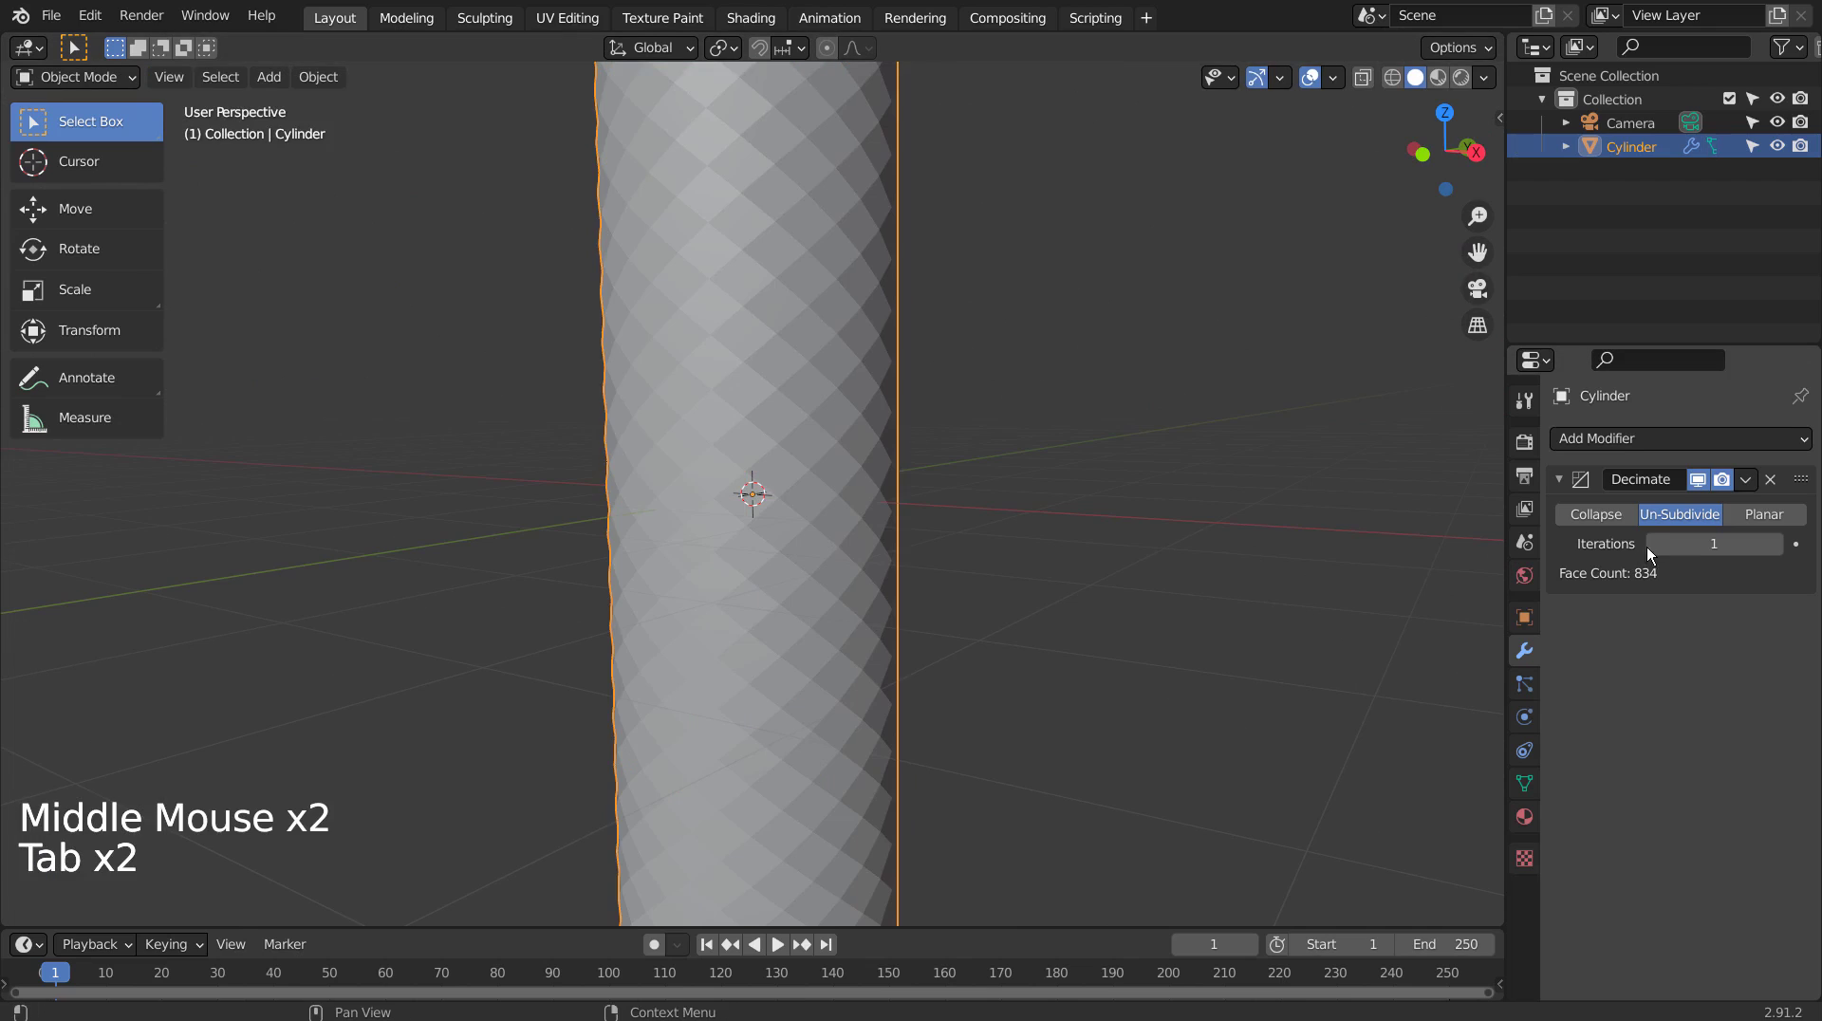
pyautogui.hotkey('ctrl', 'a')
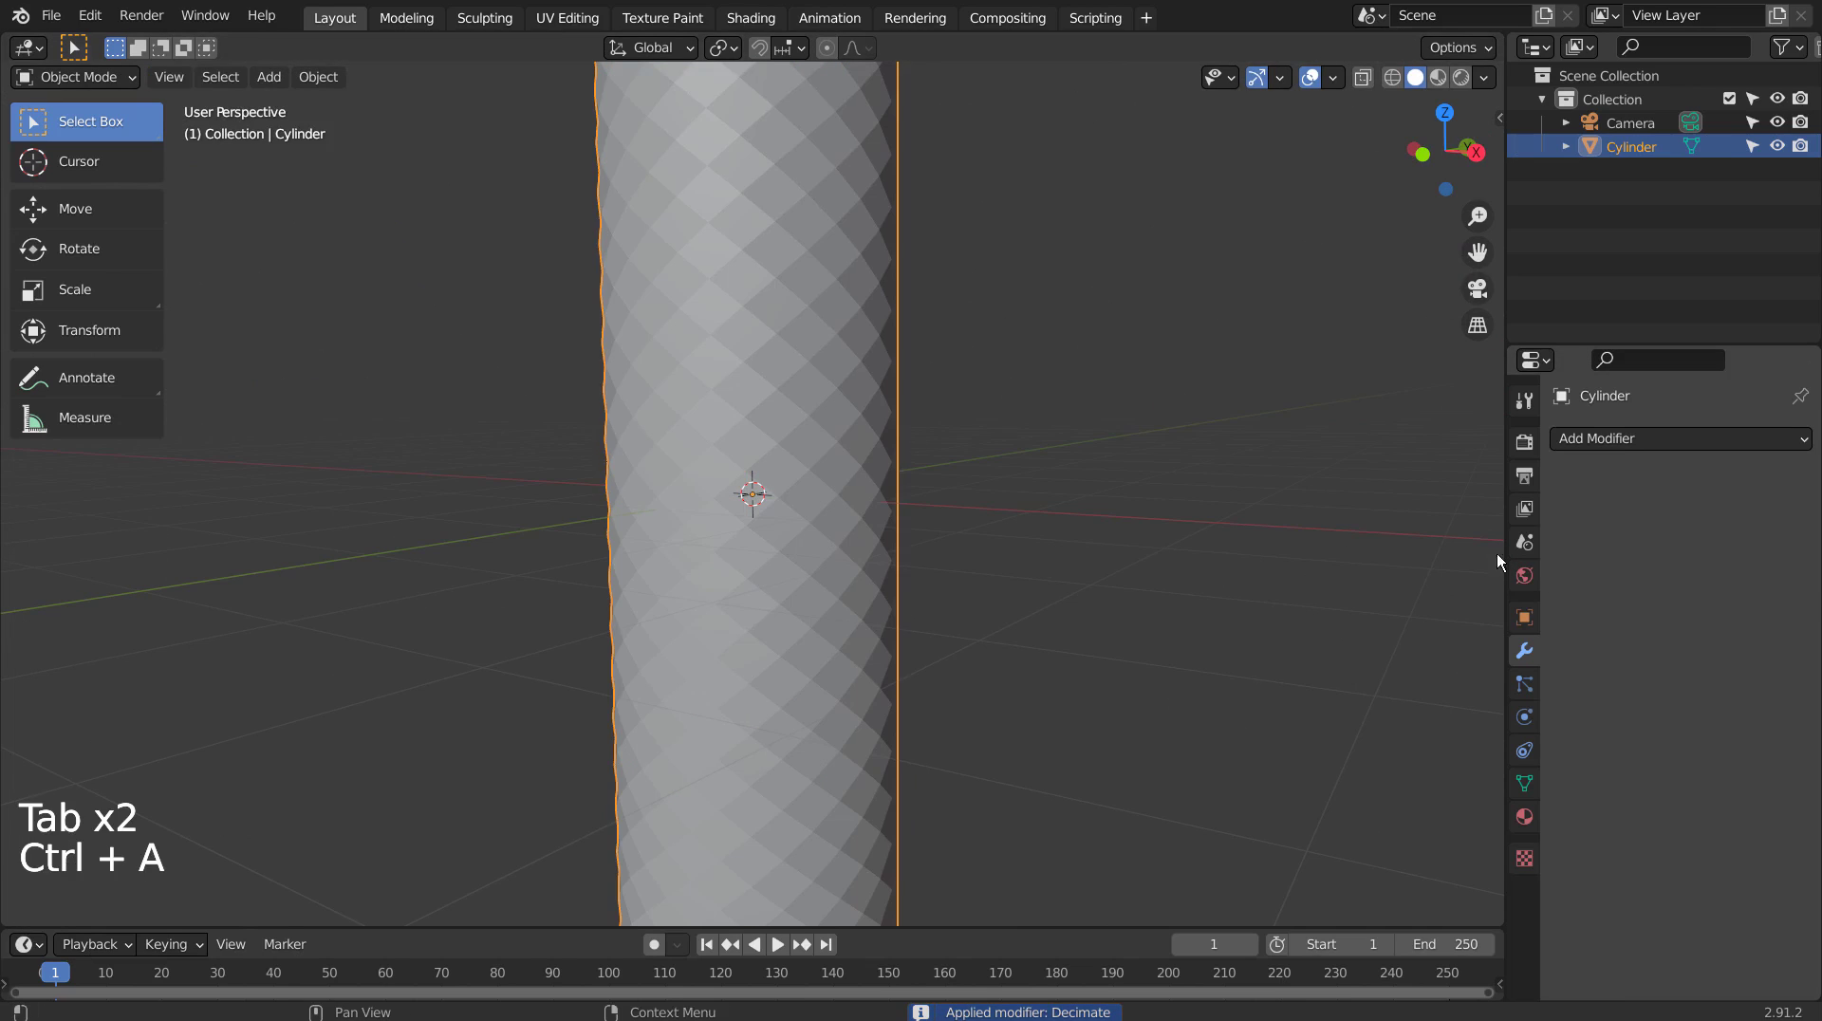
# - In face select mode, pick one diamond face and Select Similar by Area
pyautogui.press('Tab')
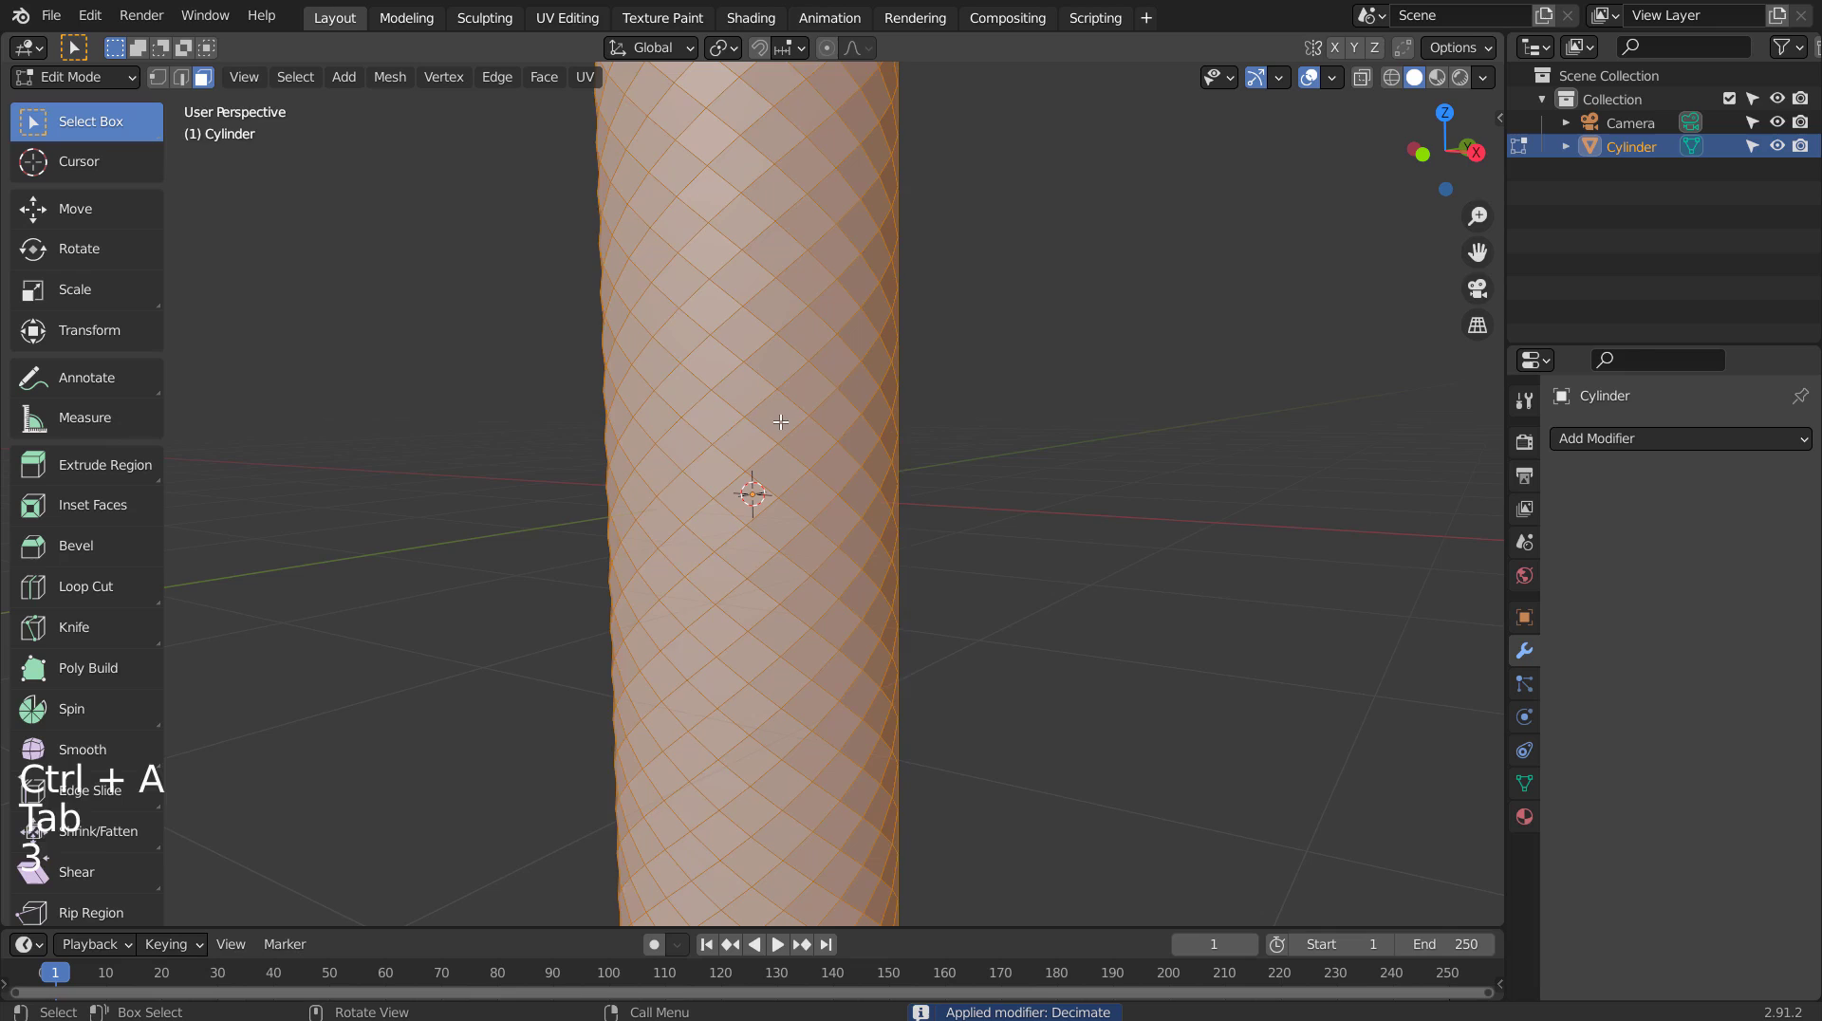
pyautogui.press('3')
pyautogui.click(780, 421)
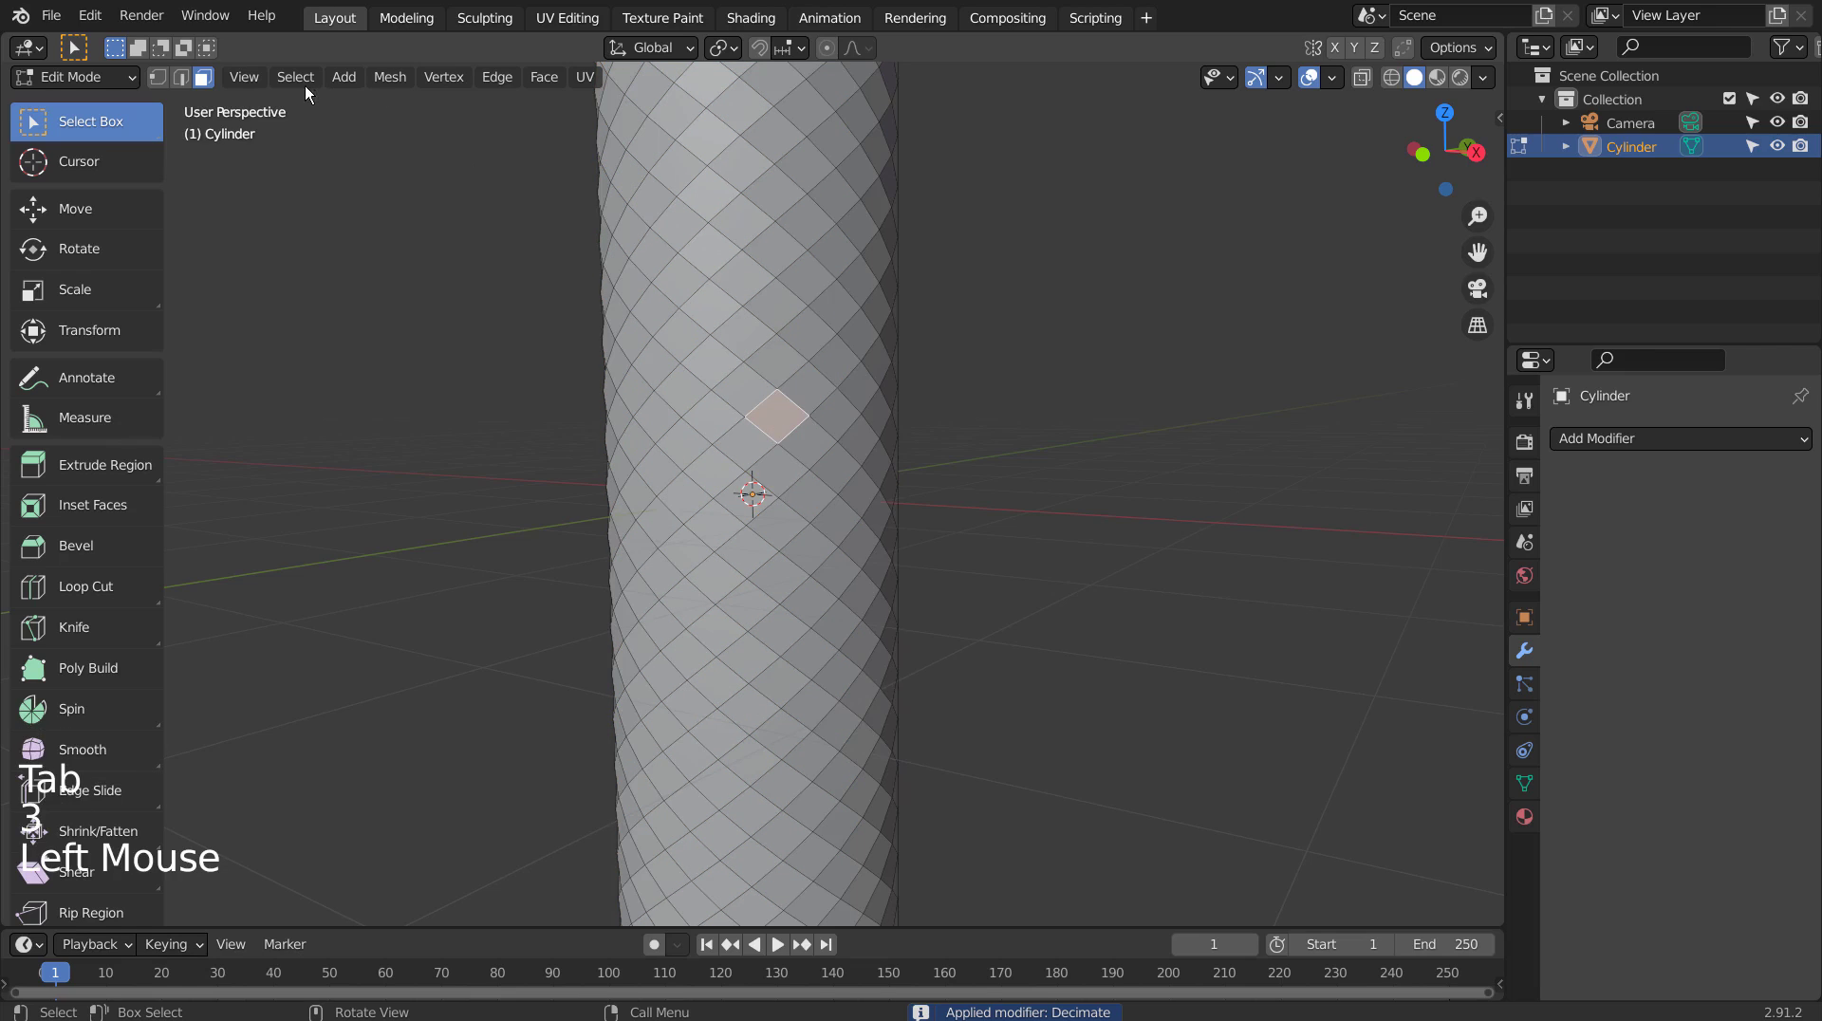
pyautogui.click(301, 82)
pyautogui.moveTo(345, 333)
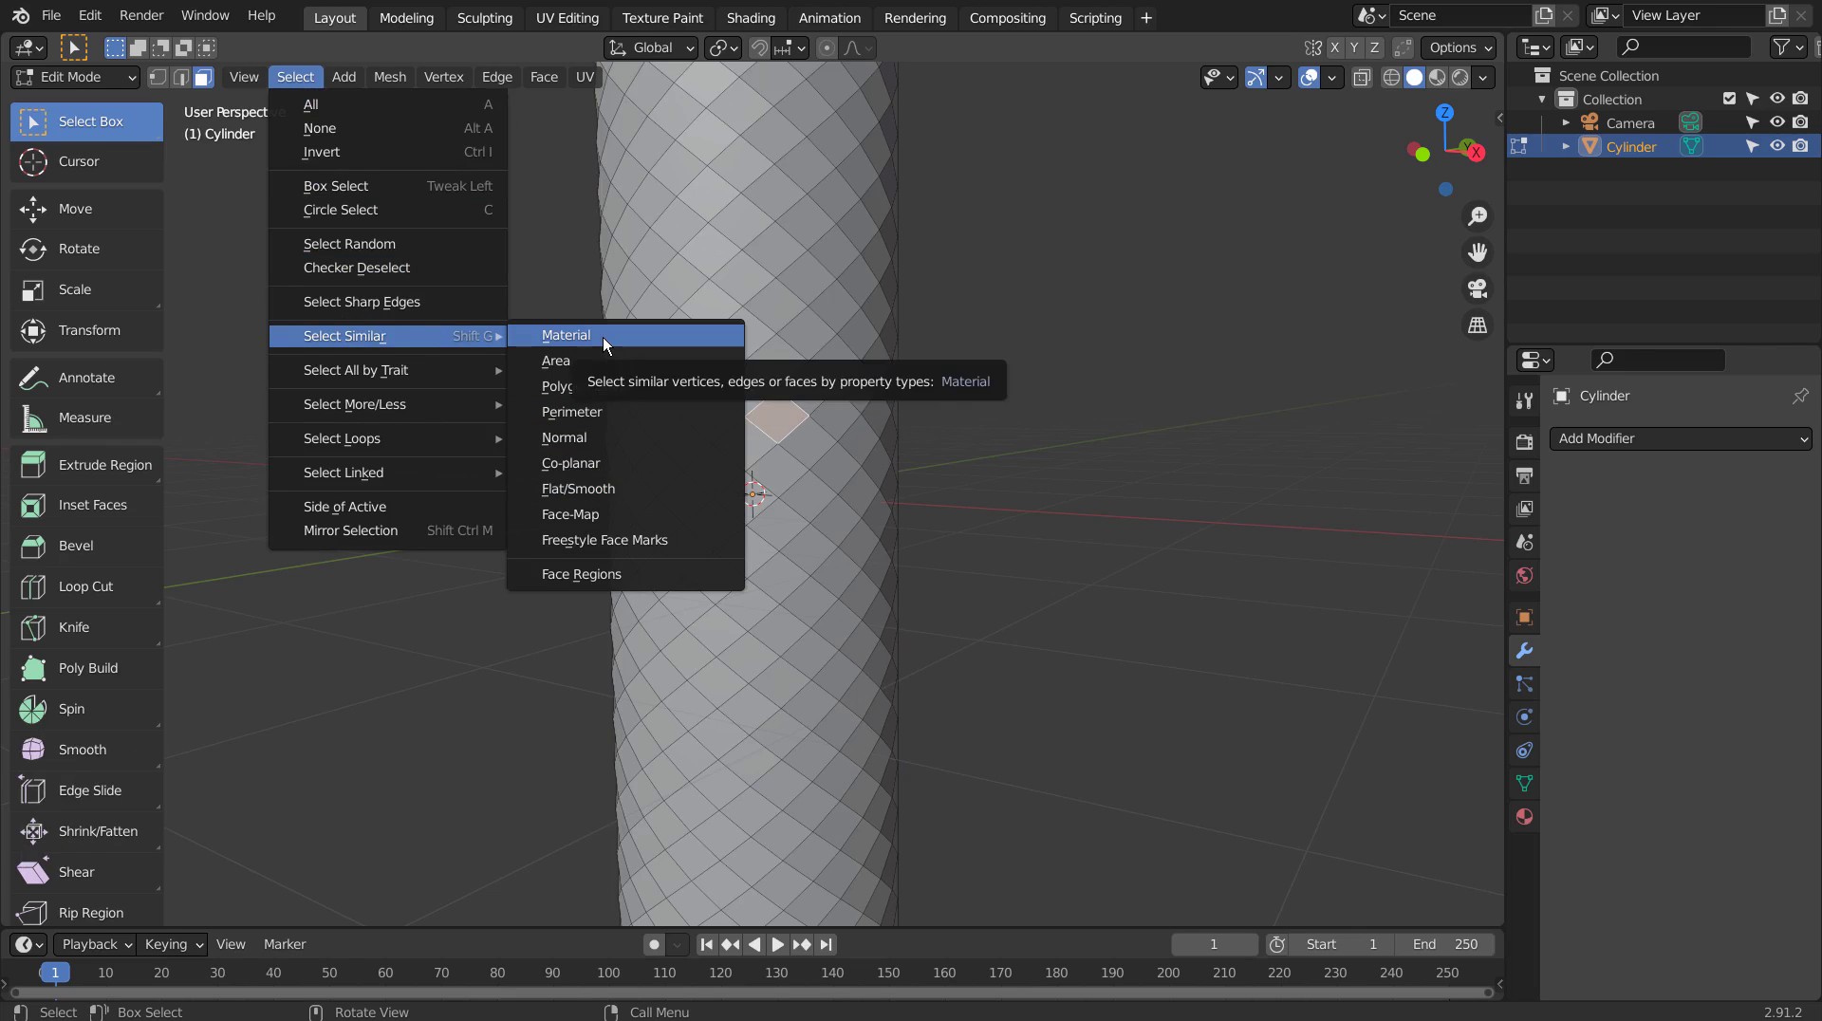
pyautogui.click(598, 360)
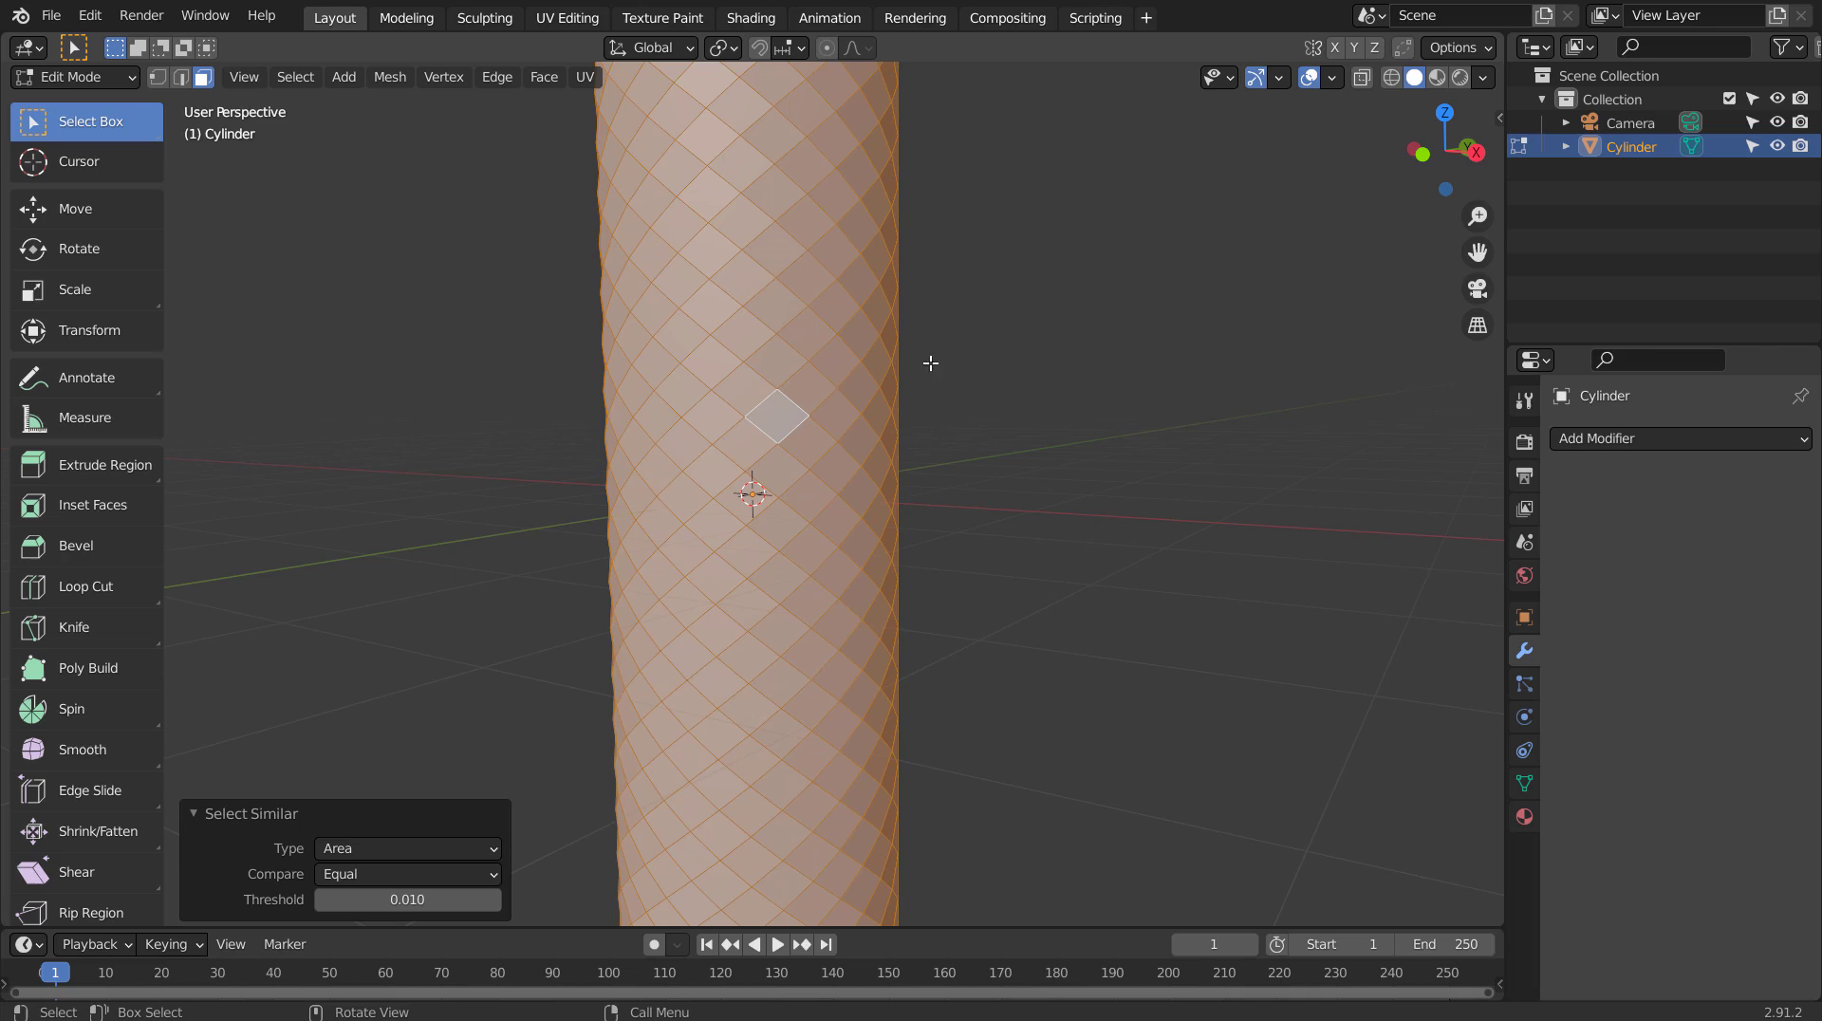
pyautogui.scroll(-4, 1065, 359)
pyautogui.moveTo(1070, 333); pyautogui.dragTo(933, 248, button='middle')
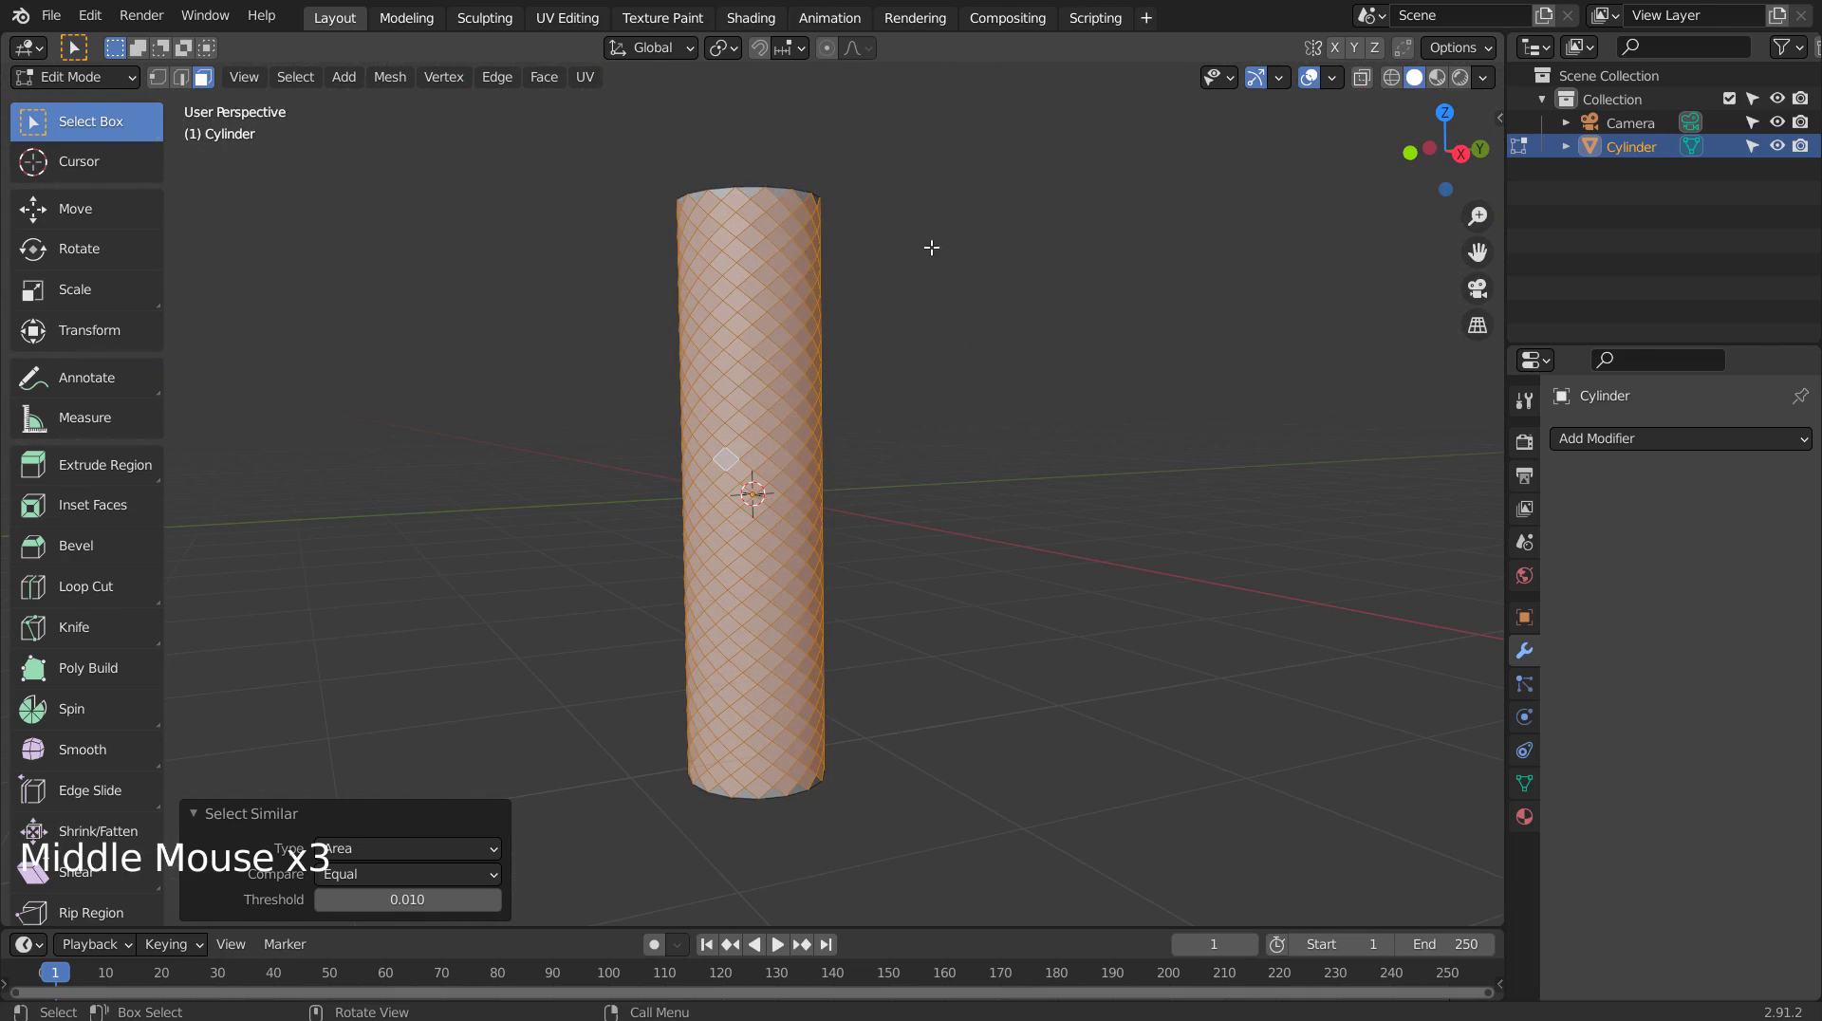
# - Set the pivot point to Individual Origins, then try an inset and undo it
pyautogui.click(726, 47)
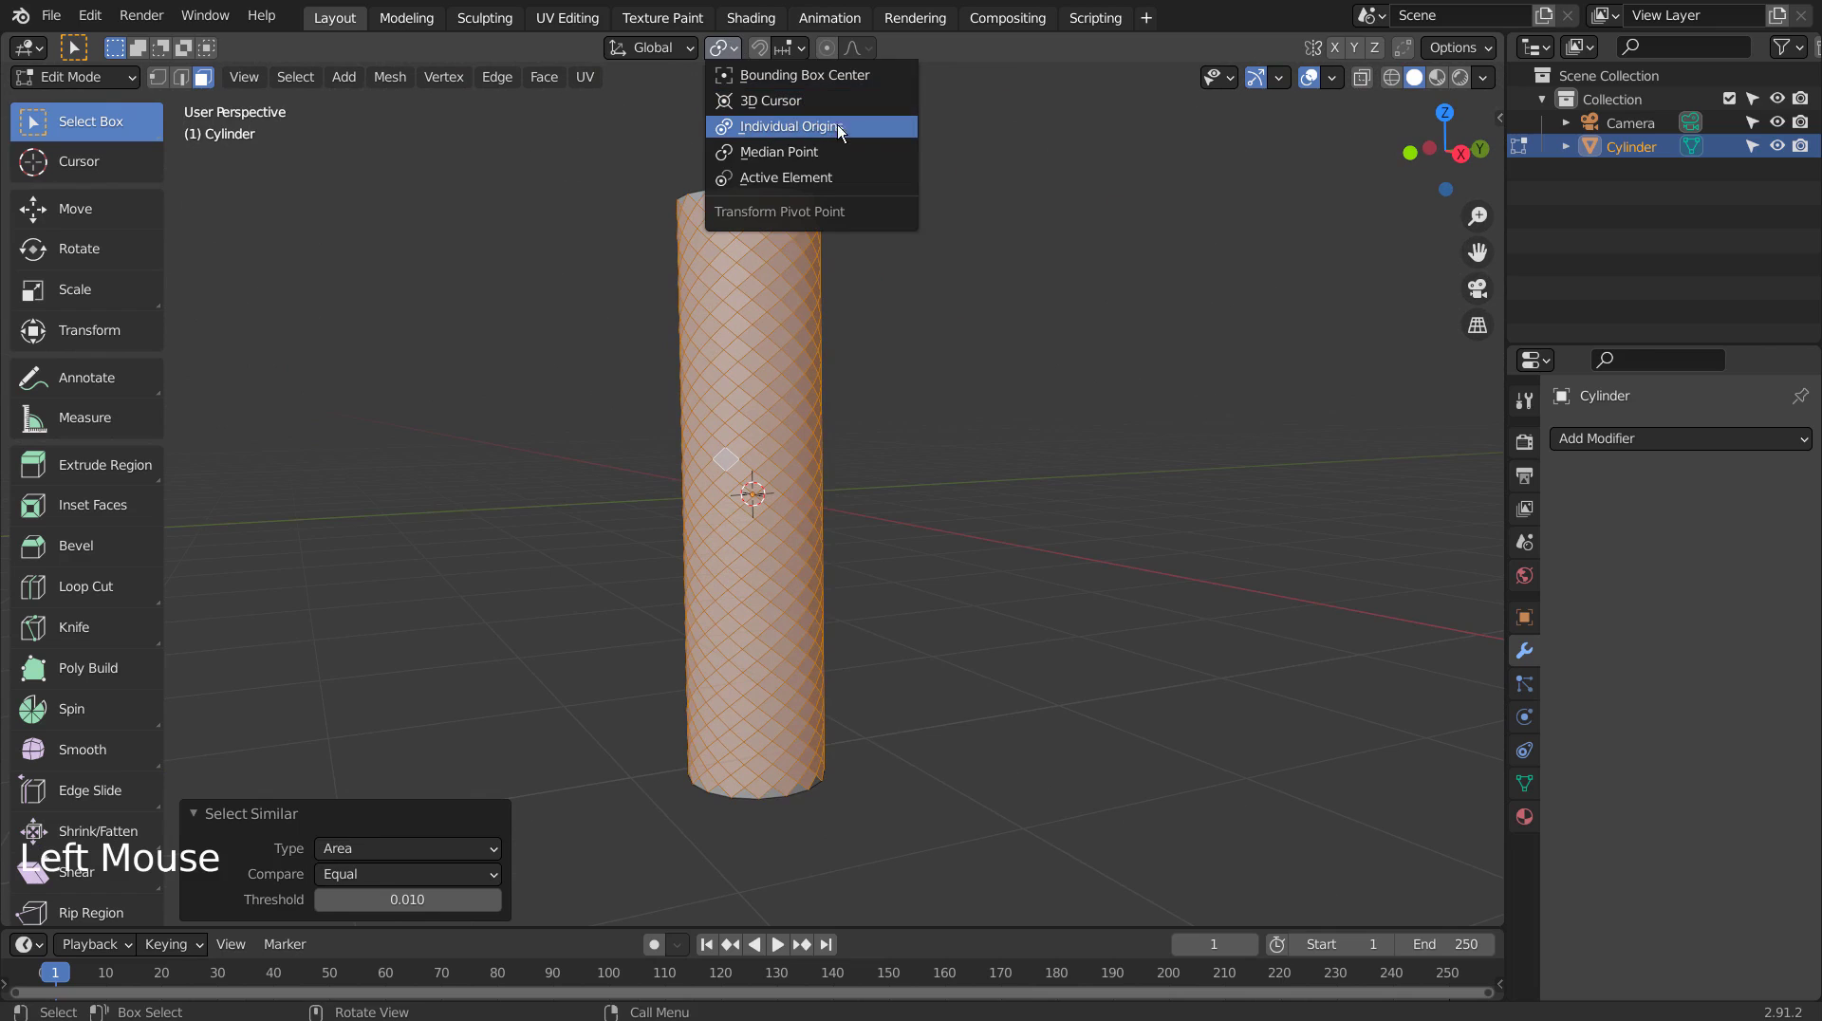
pyautogui.click(862, 127)
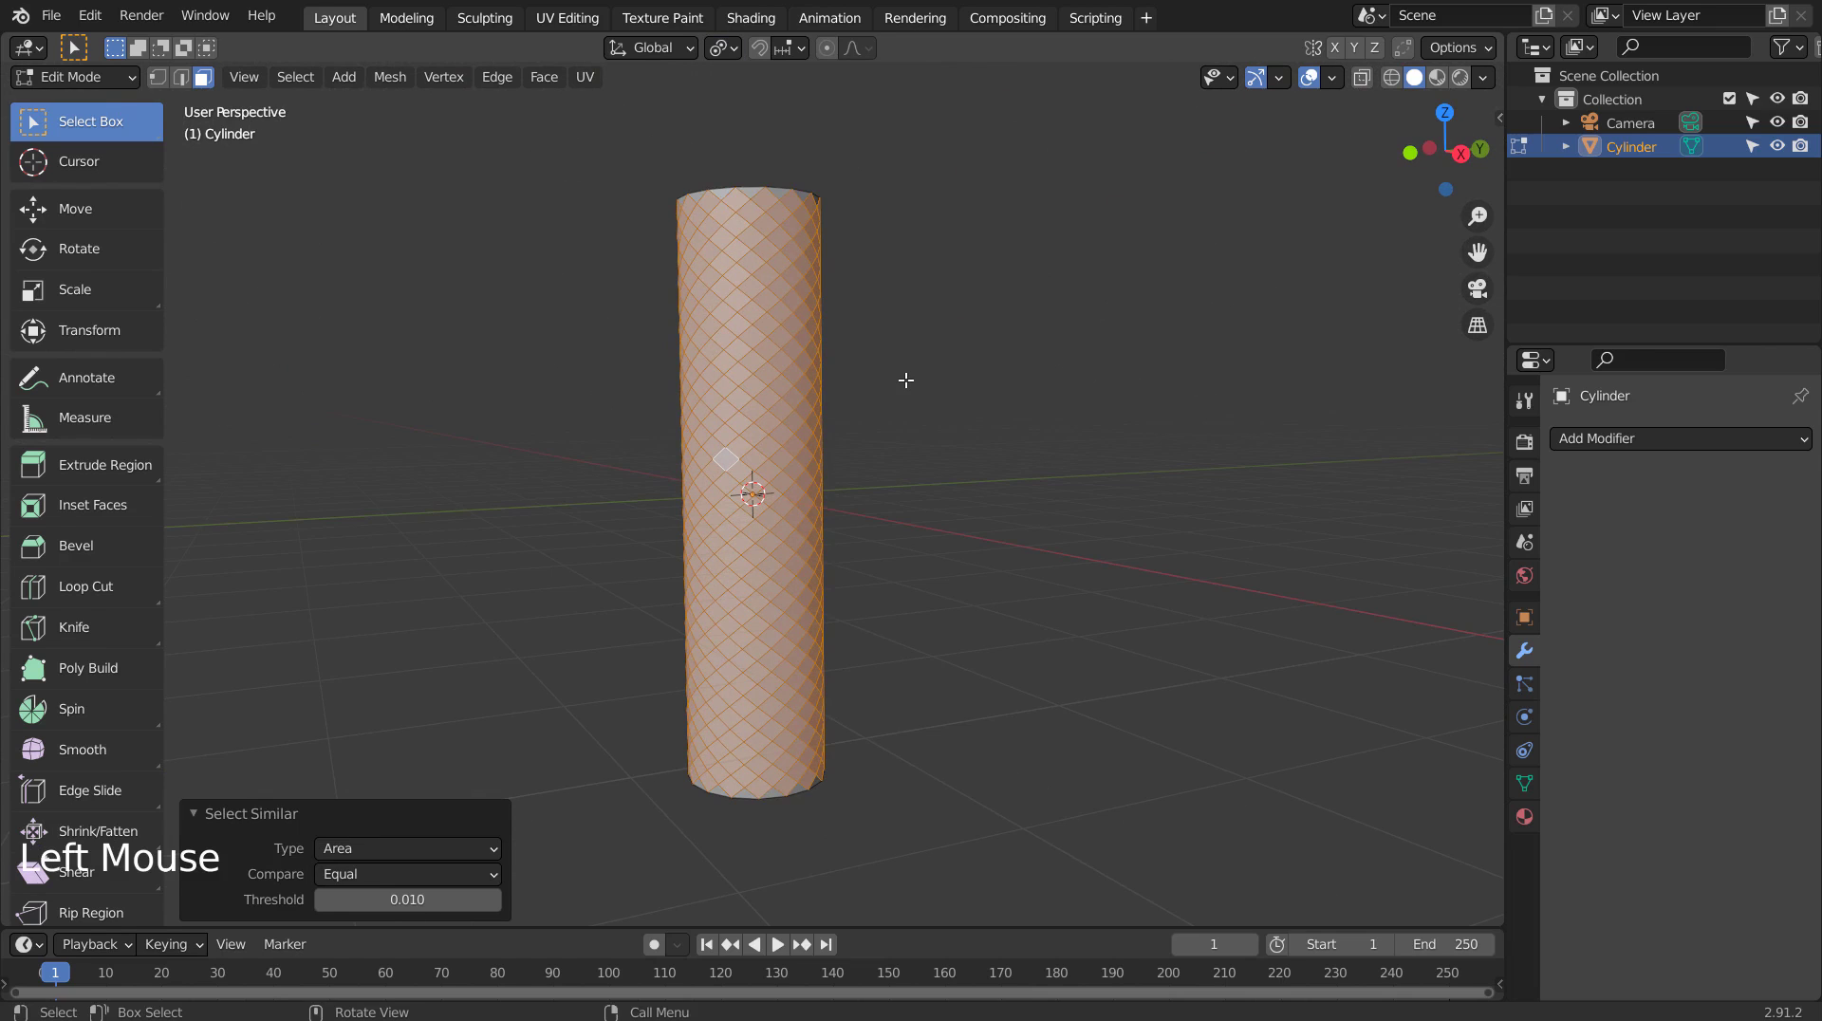
pyautogui.scroll(2, 906, 380)
pyautogui.scroll(1, 897, 388)
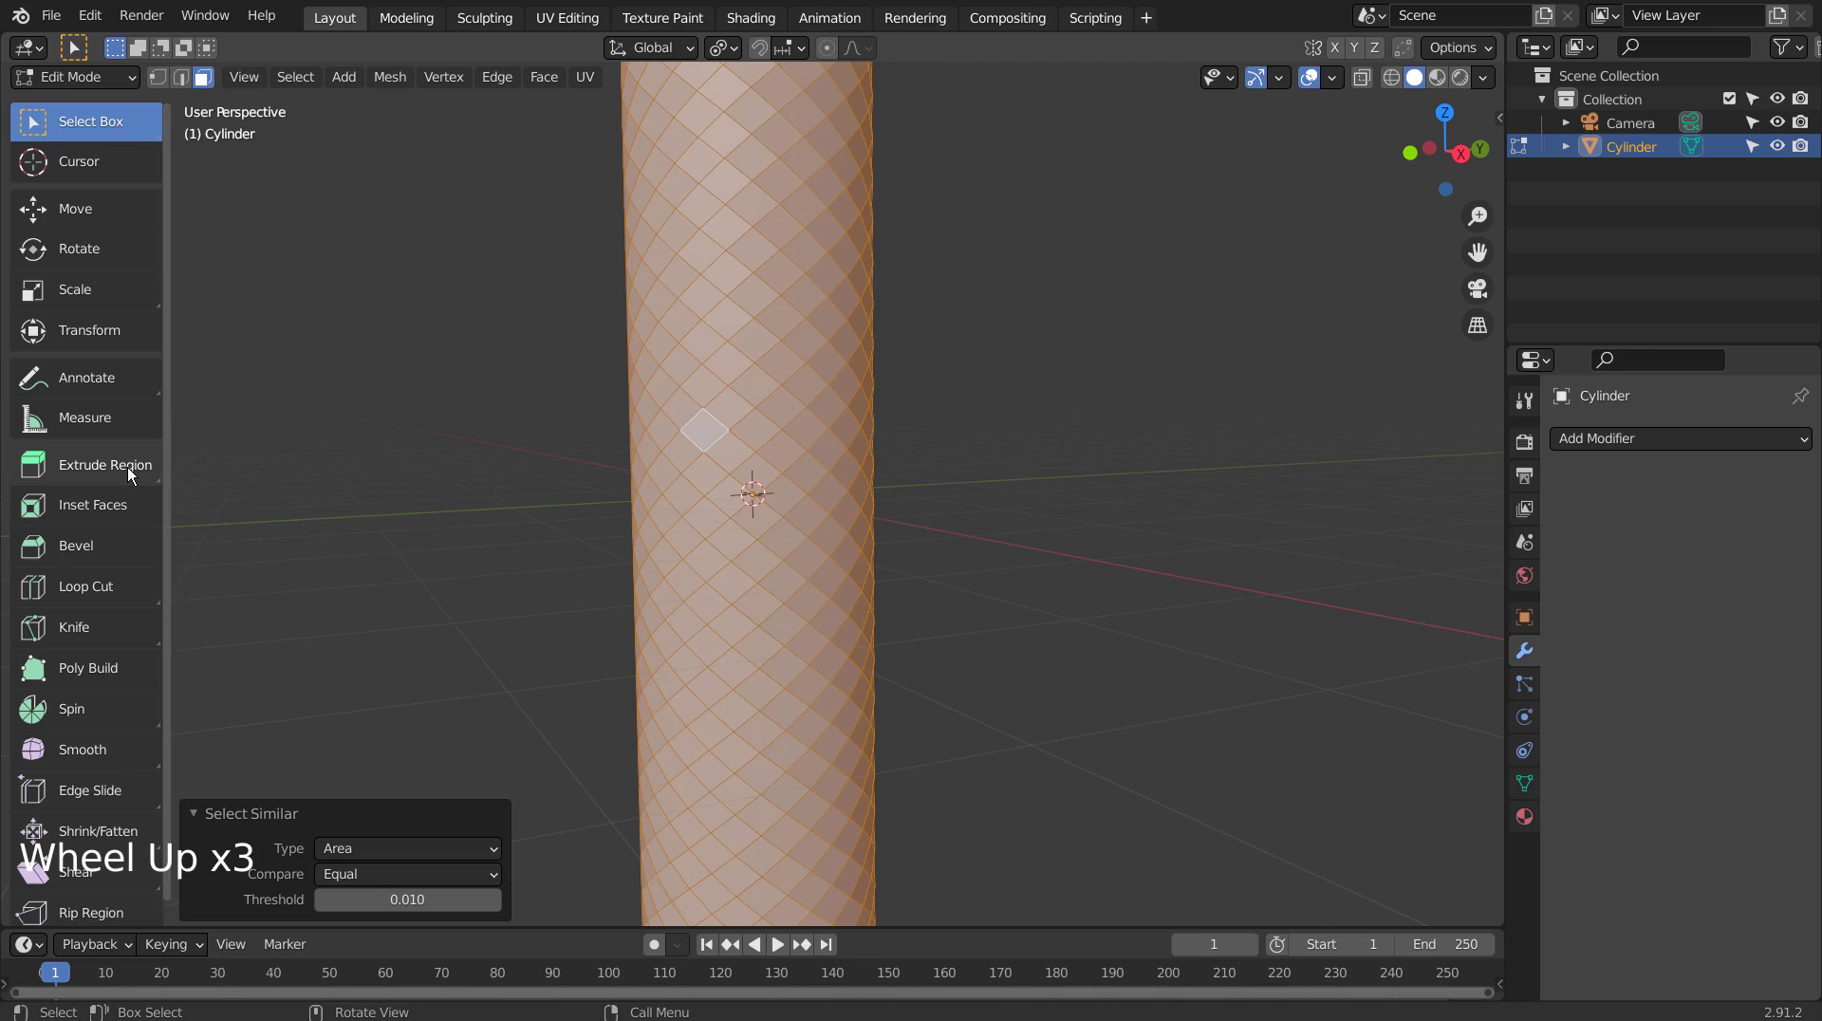
pyautogui.press('i')
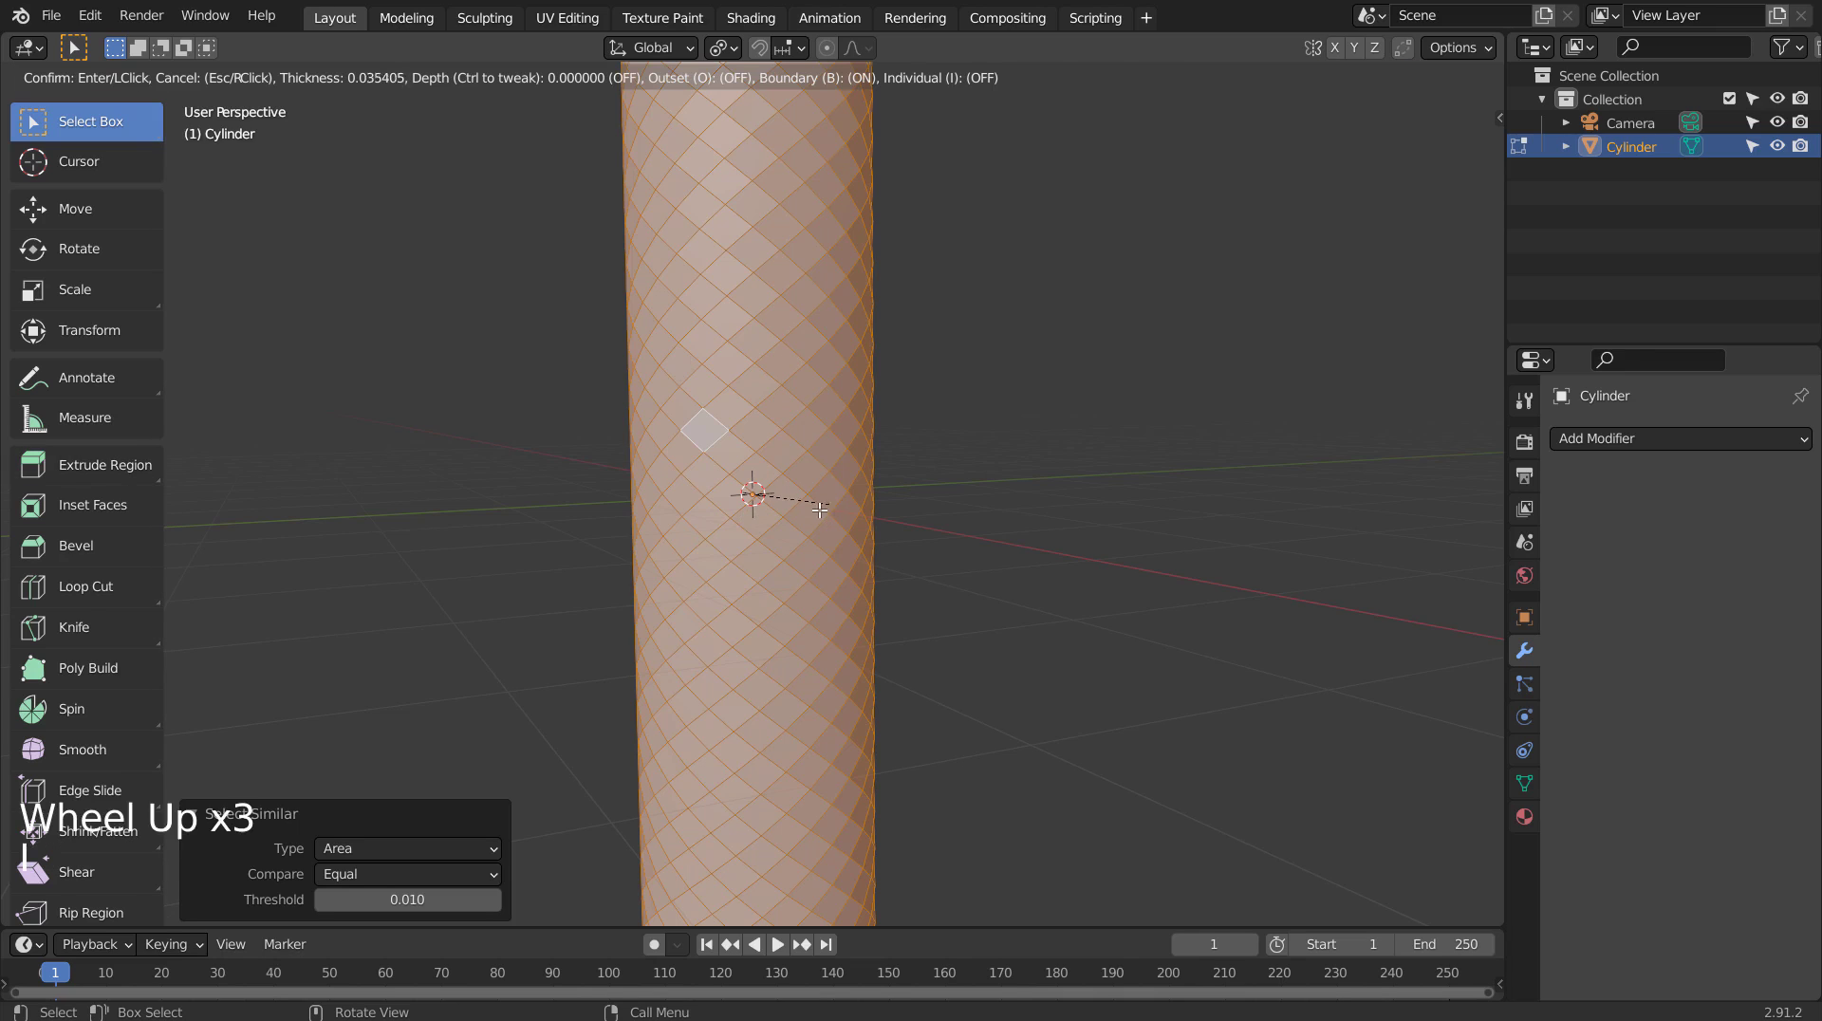
pyautogui.click(753, 495)
pyautogui.moveTo(753, 495); pyautogui.dragTo(911, 366, button='middle')
pyautogui.hotkey('ctrl', 'z')
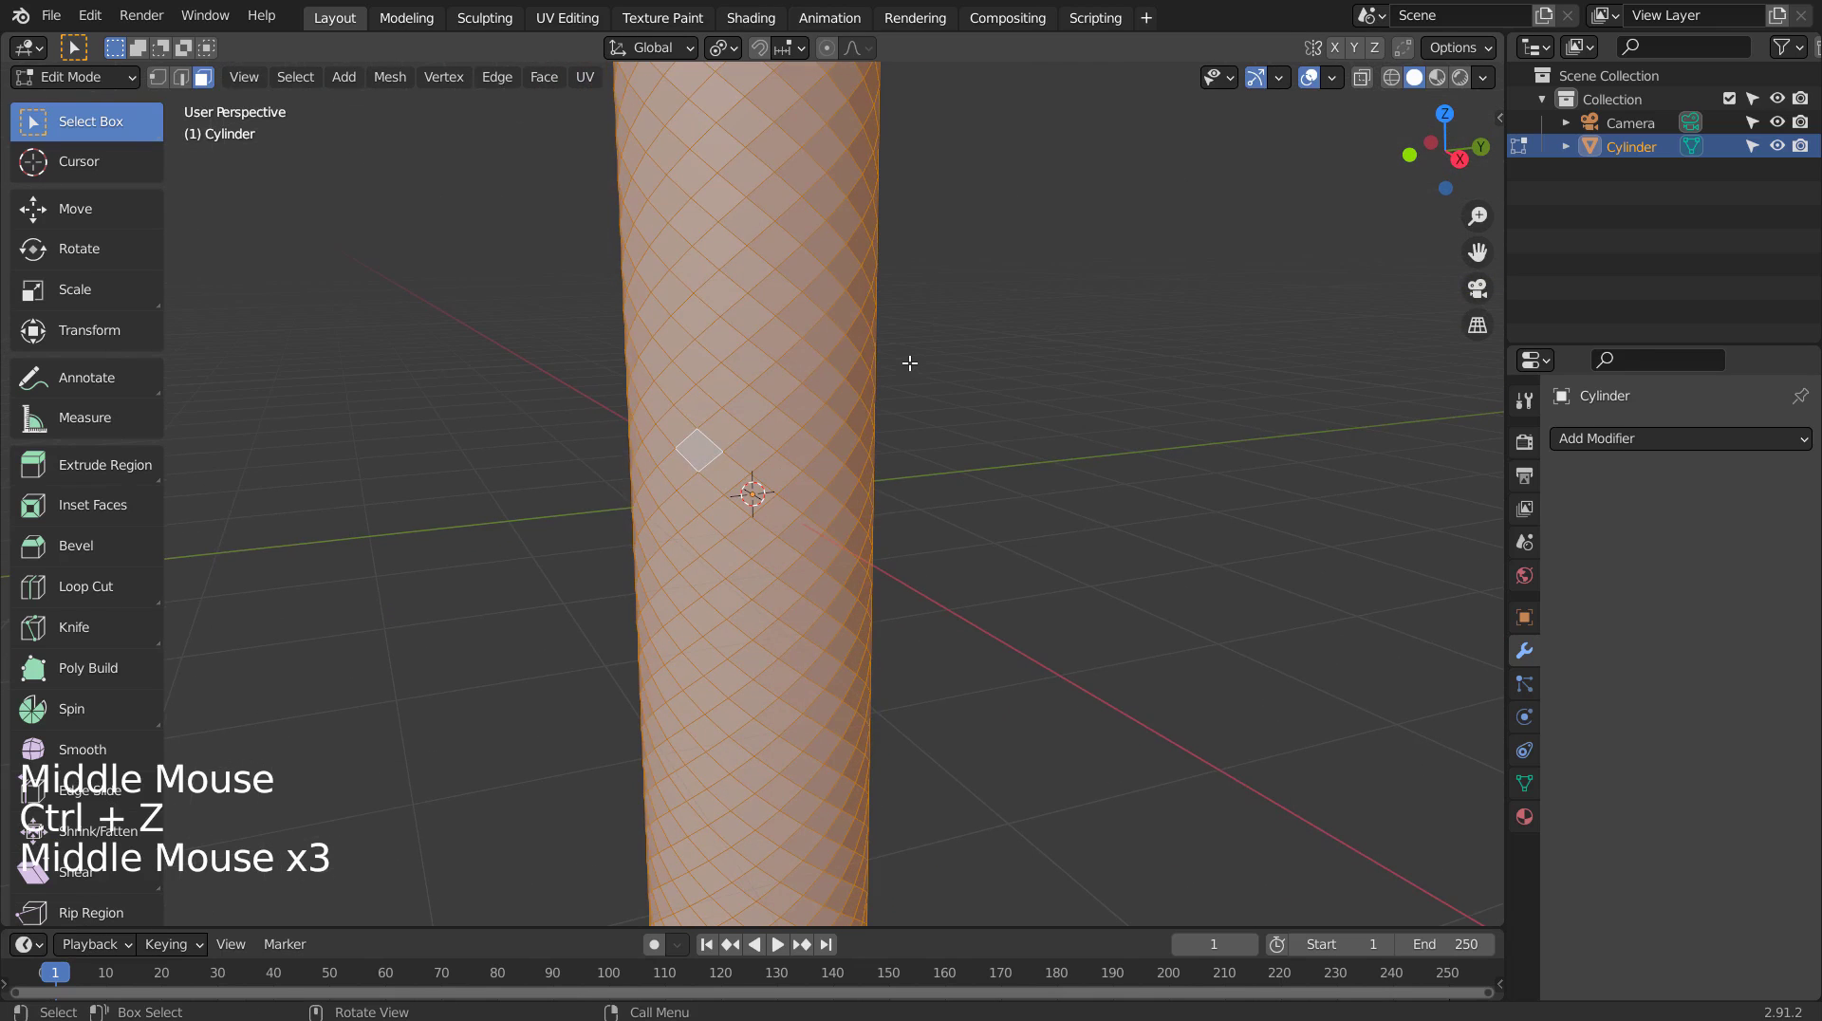
# - Switch to the Extrude Individual tool and drag it, leaving the offset at 0
pyautogui.middleClick(911, 366)
pyautogui.click(107, 475)
pyautogui.moveTo(107, 475); pyautogui.dragTo(131, 658)
pyautogui.scroll(6, 907, 537)
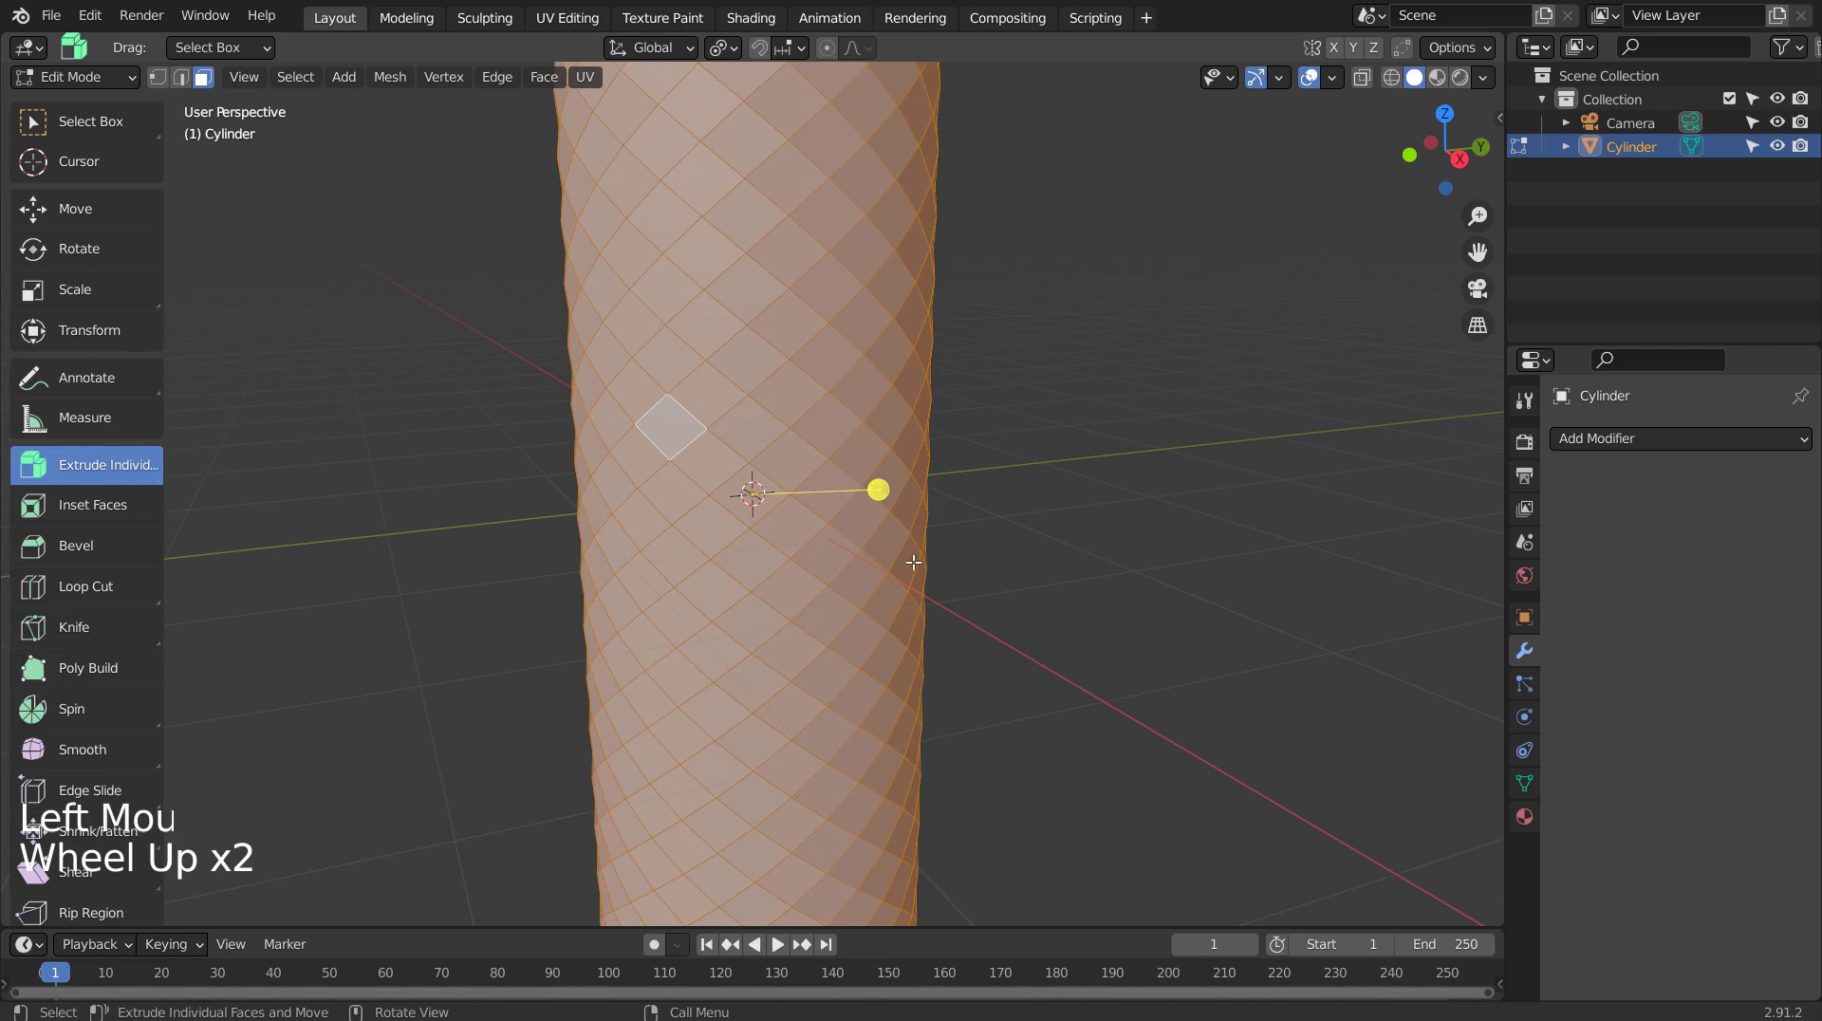
pyautogui.scroll(1, 889, 522)
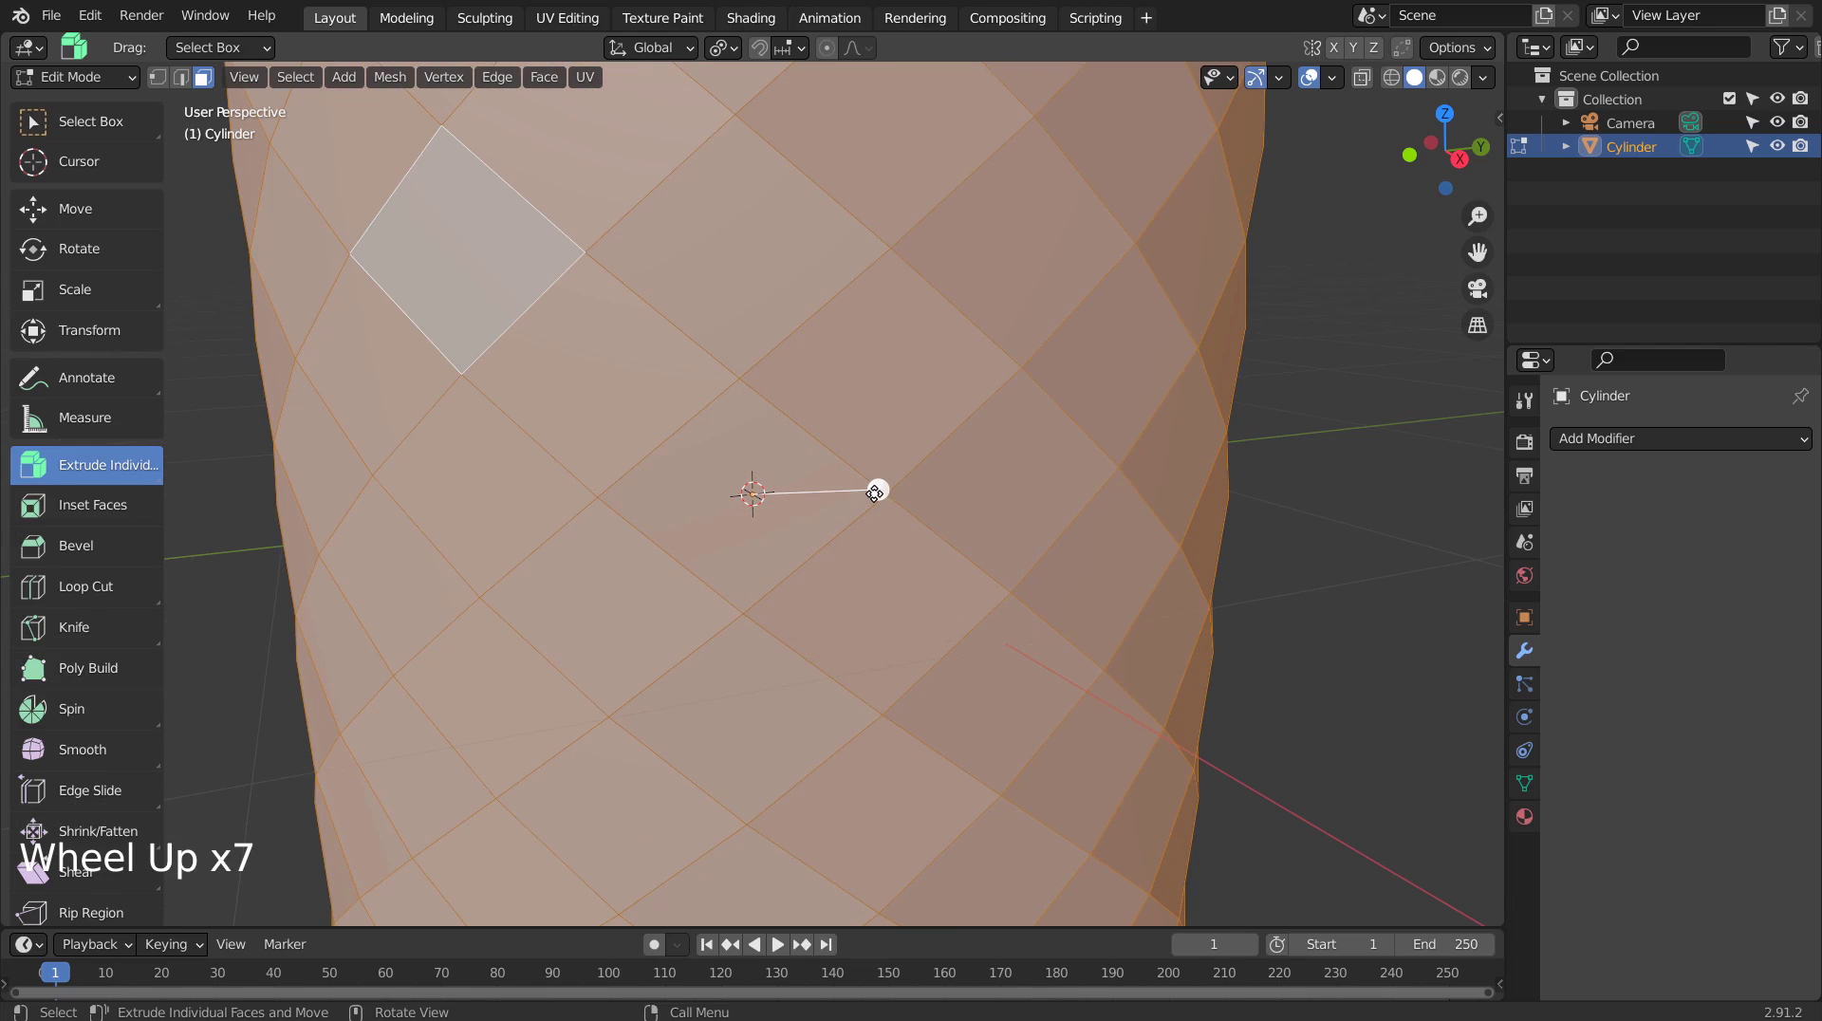
pyautogui.moveTo(870, 488); pyautogui.dragTo(857, 493)
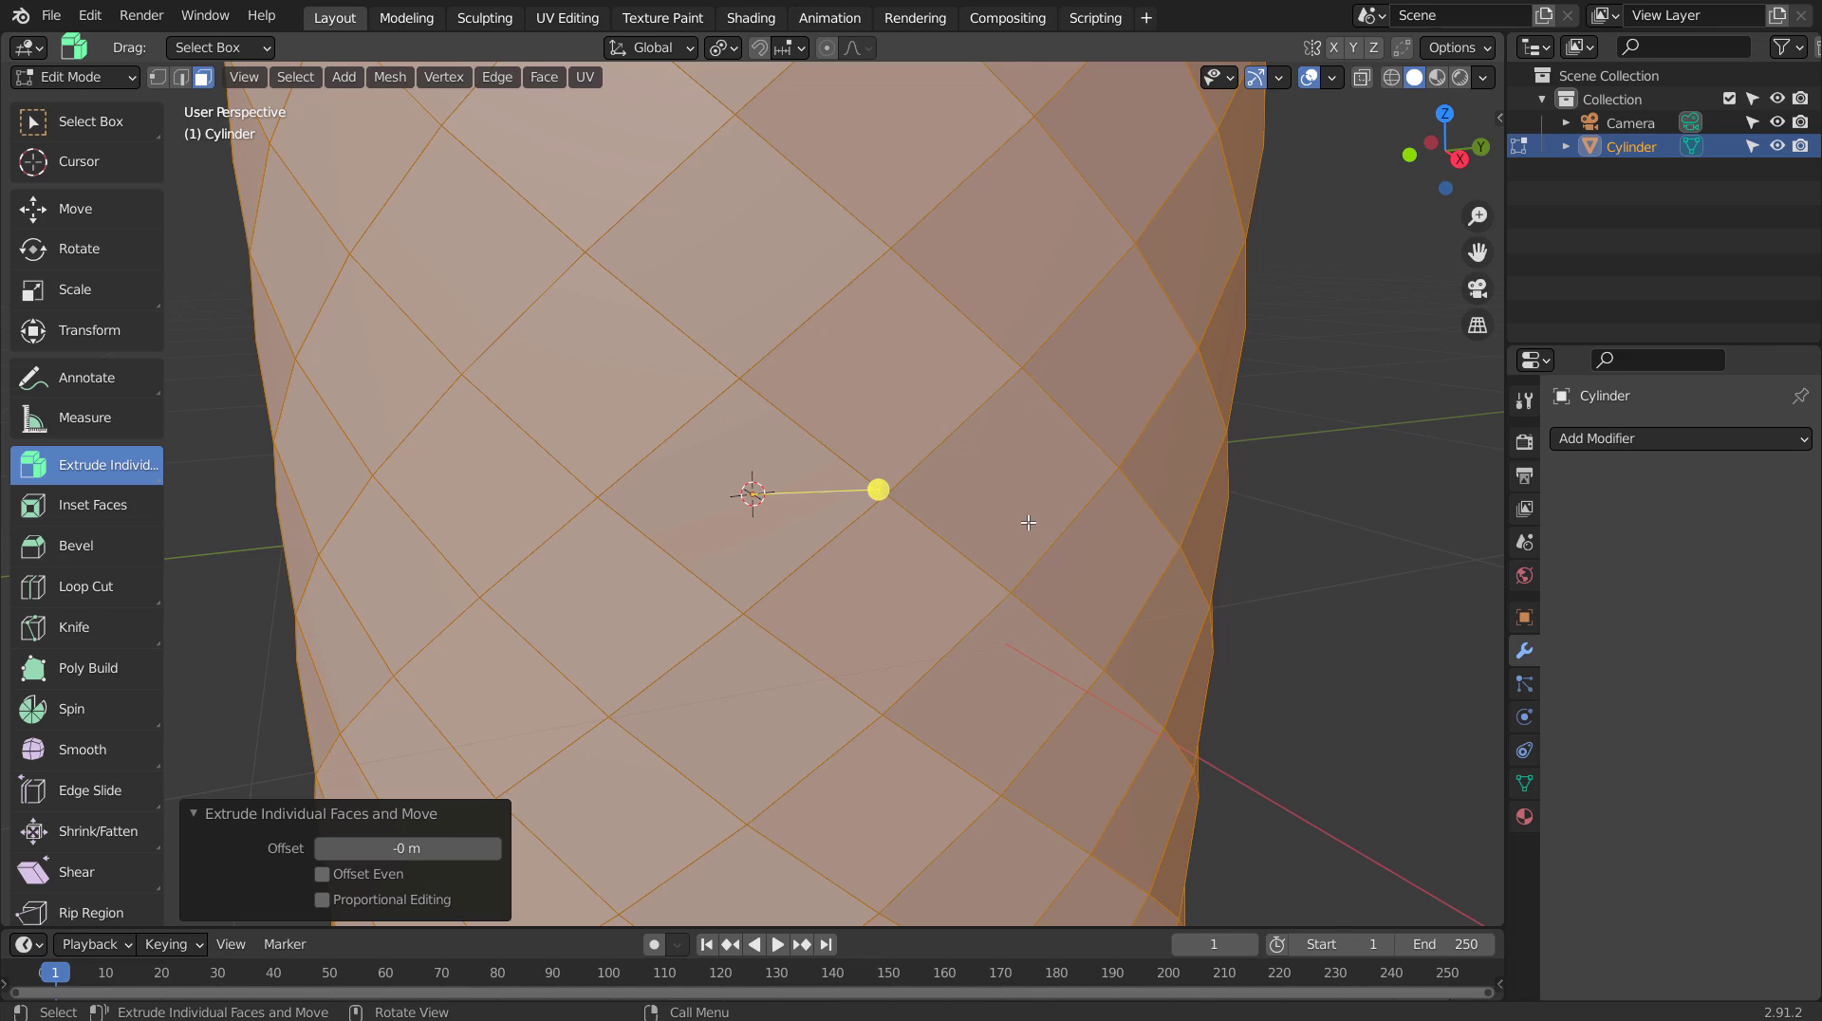
# - Inset the diamond faces by 0.0135 m and sink them 0.076 m along their normals
pyautogui.press('i')
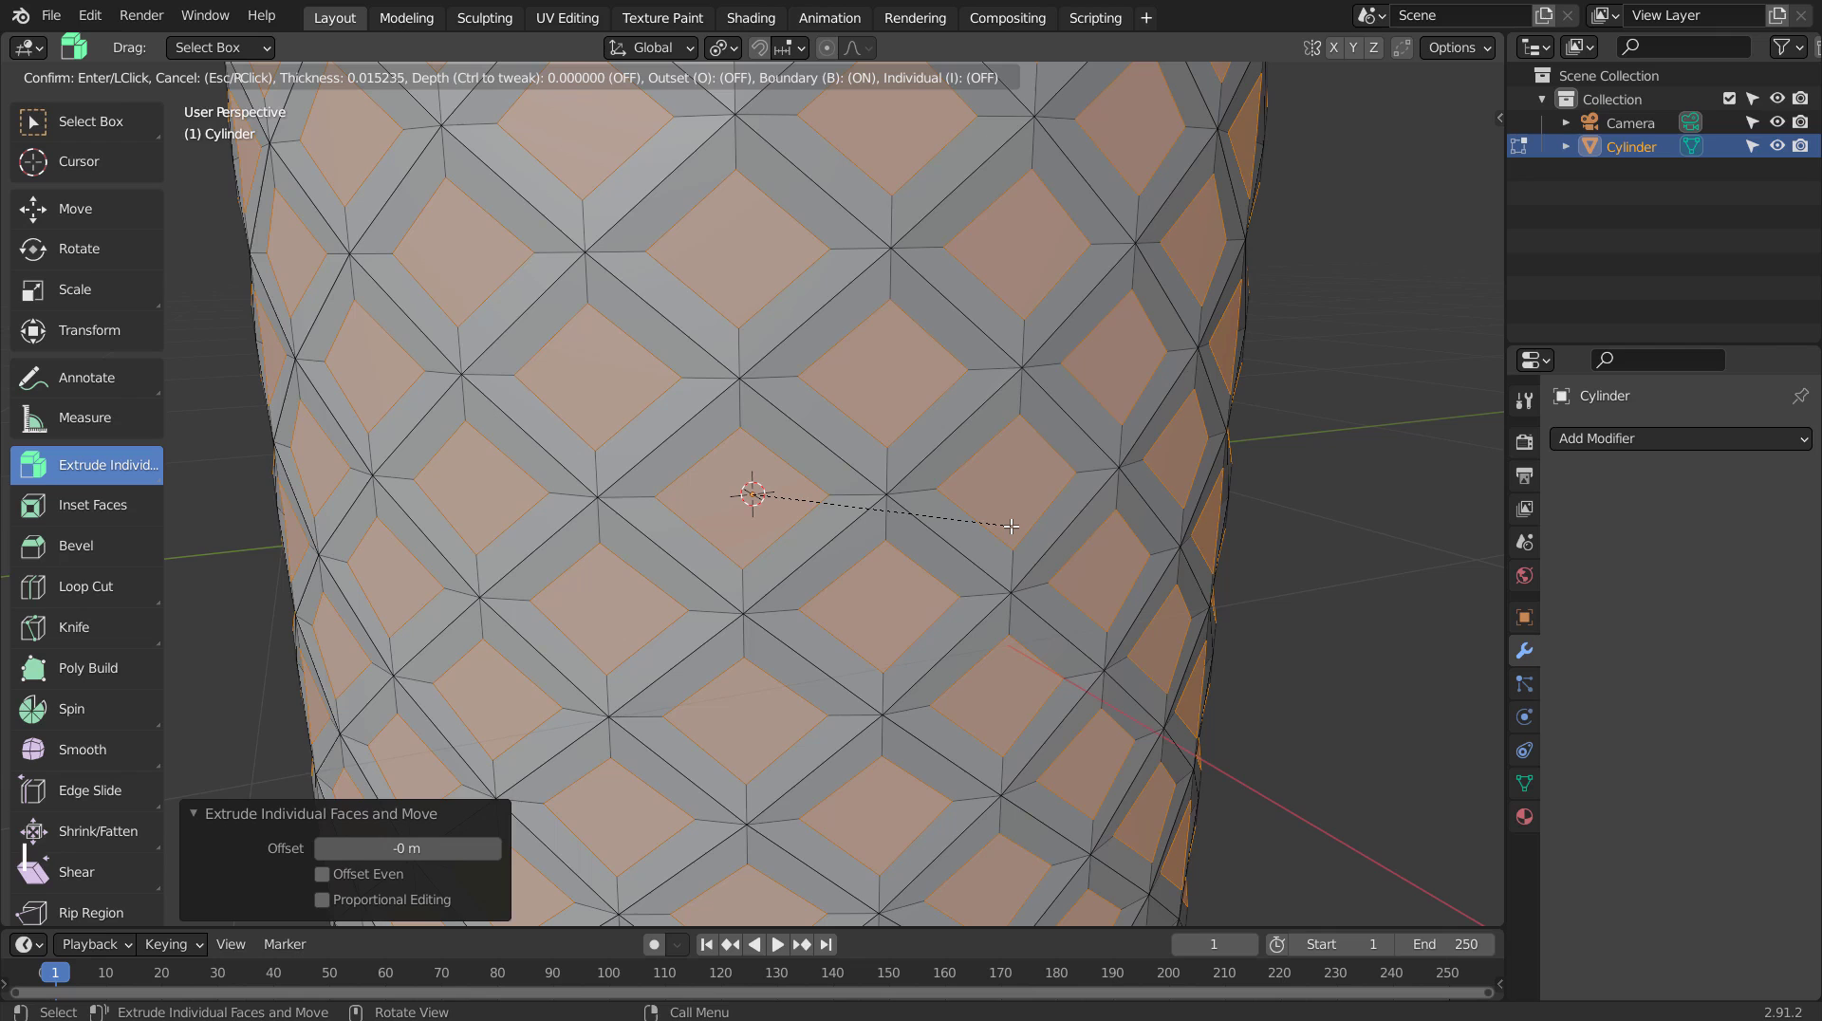
pyautogui.click(1013, 526)
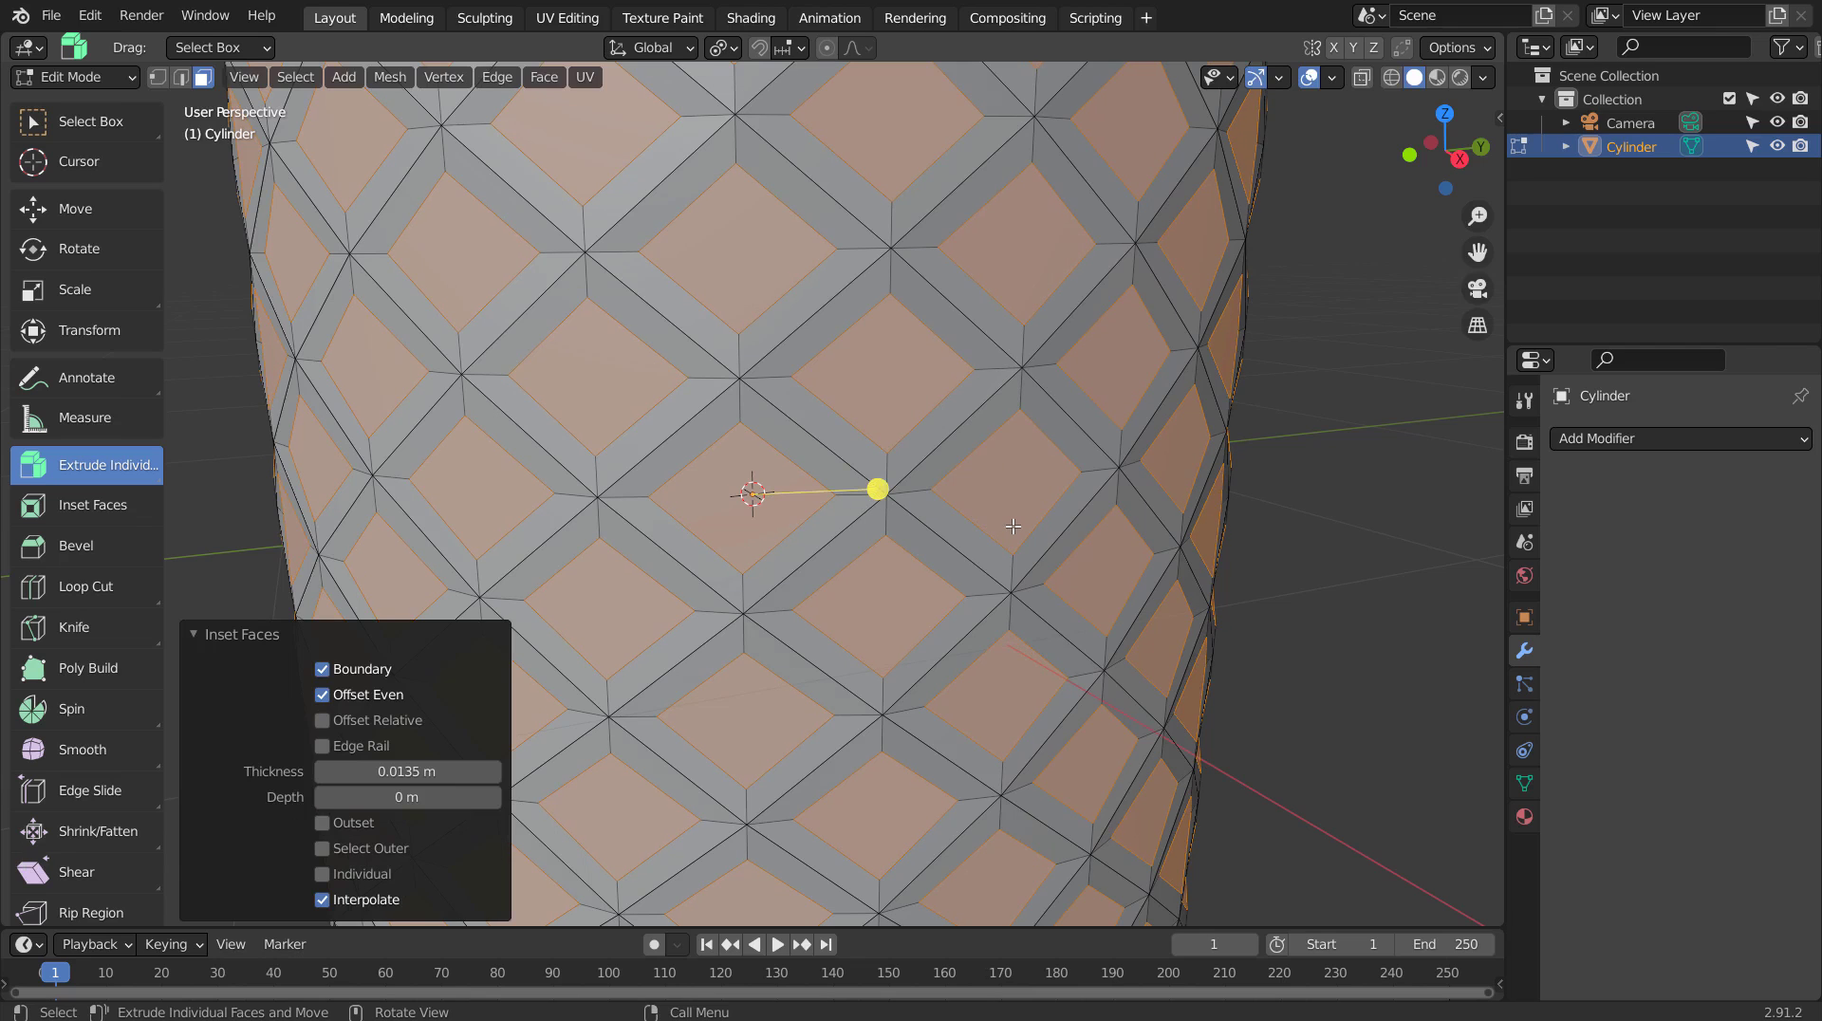
pyautogui.scroll(-3, 1136, 549)
pyautogui.hotkey('alt', 'e')
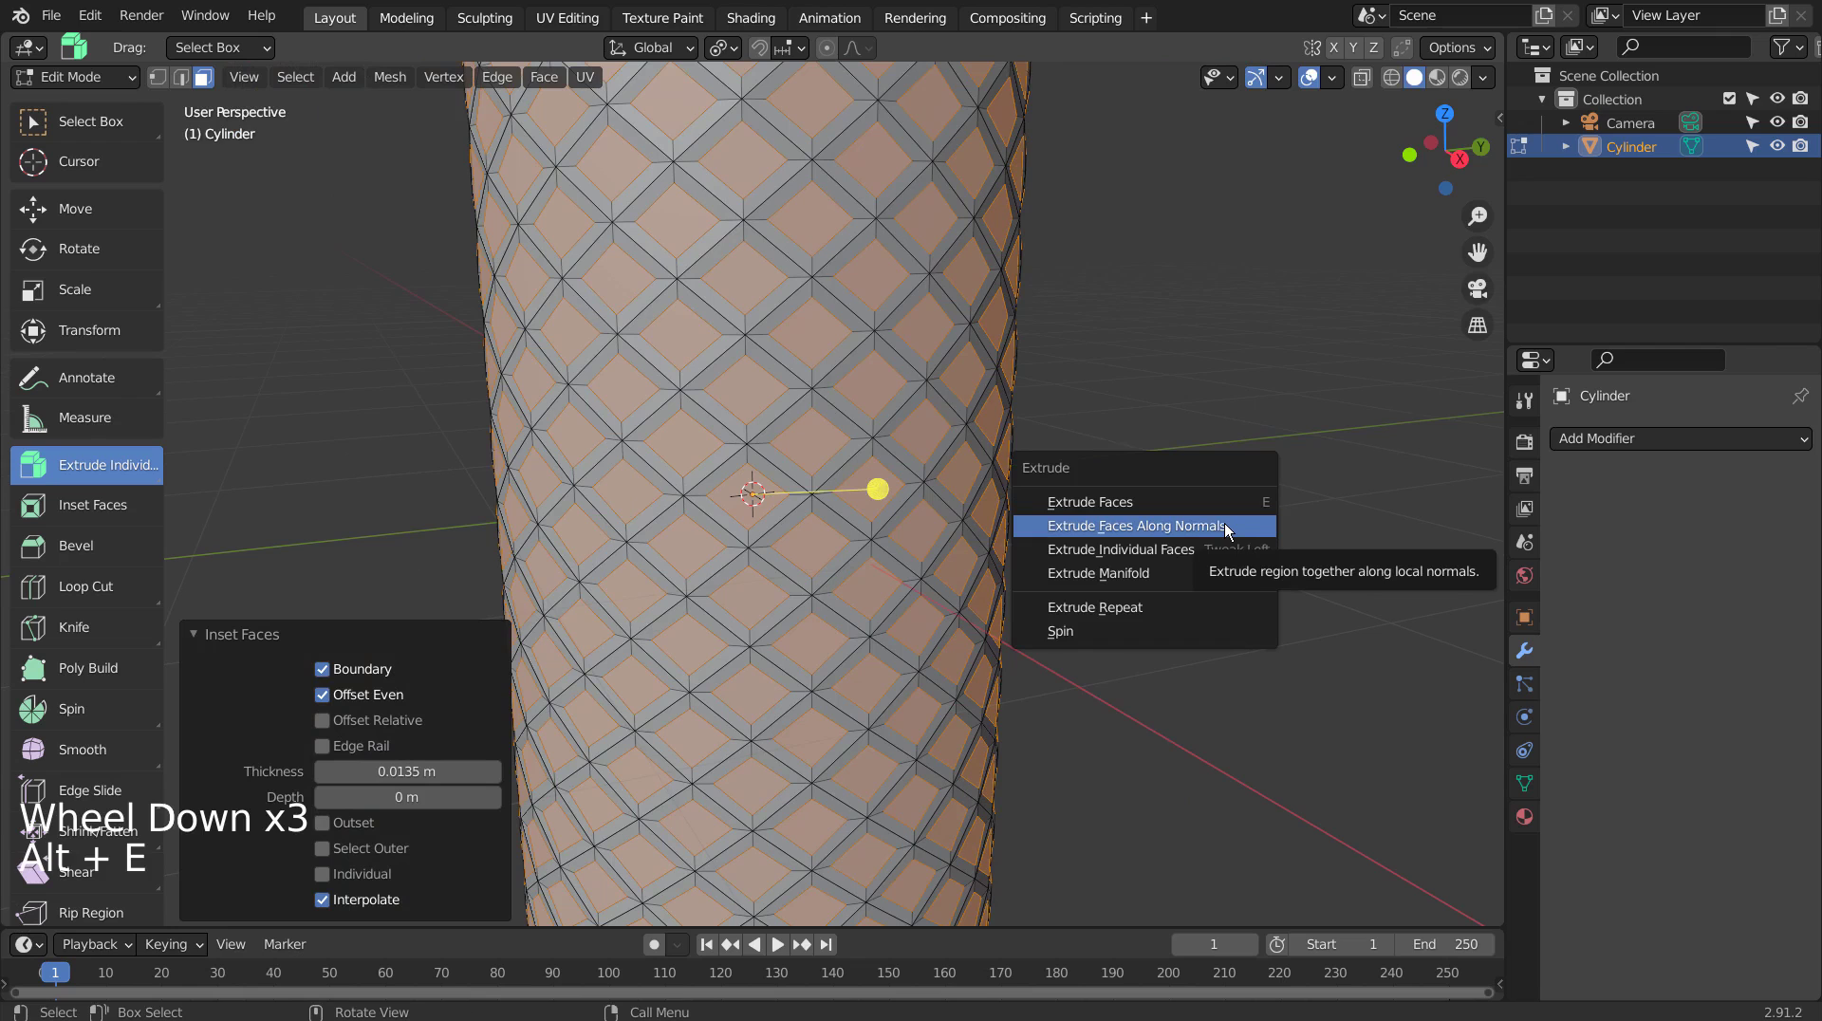
pyautogui.click(1225, 526)
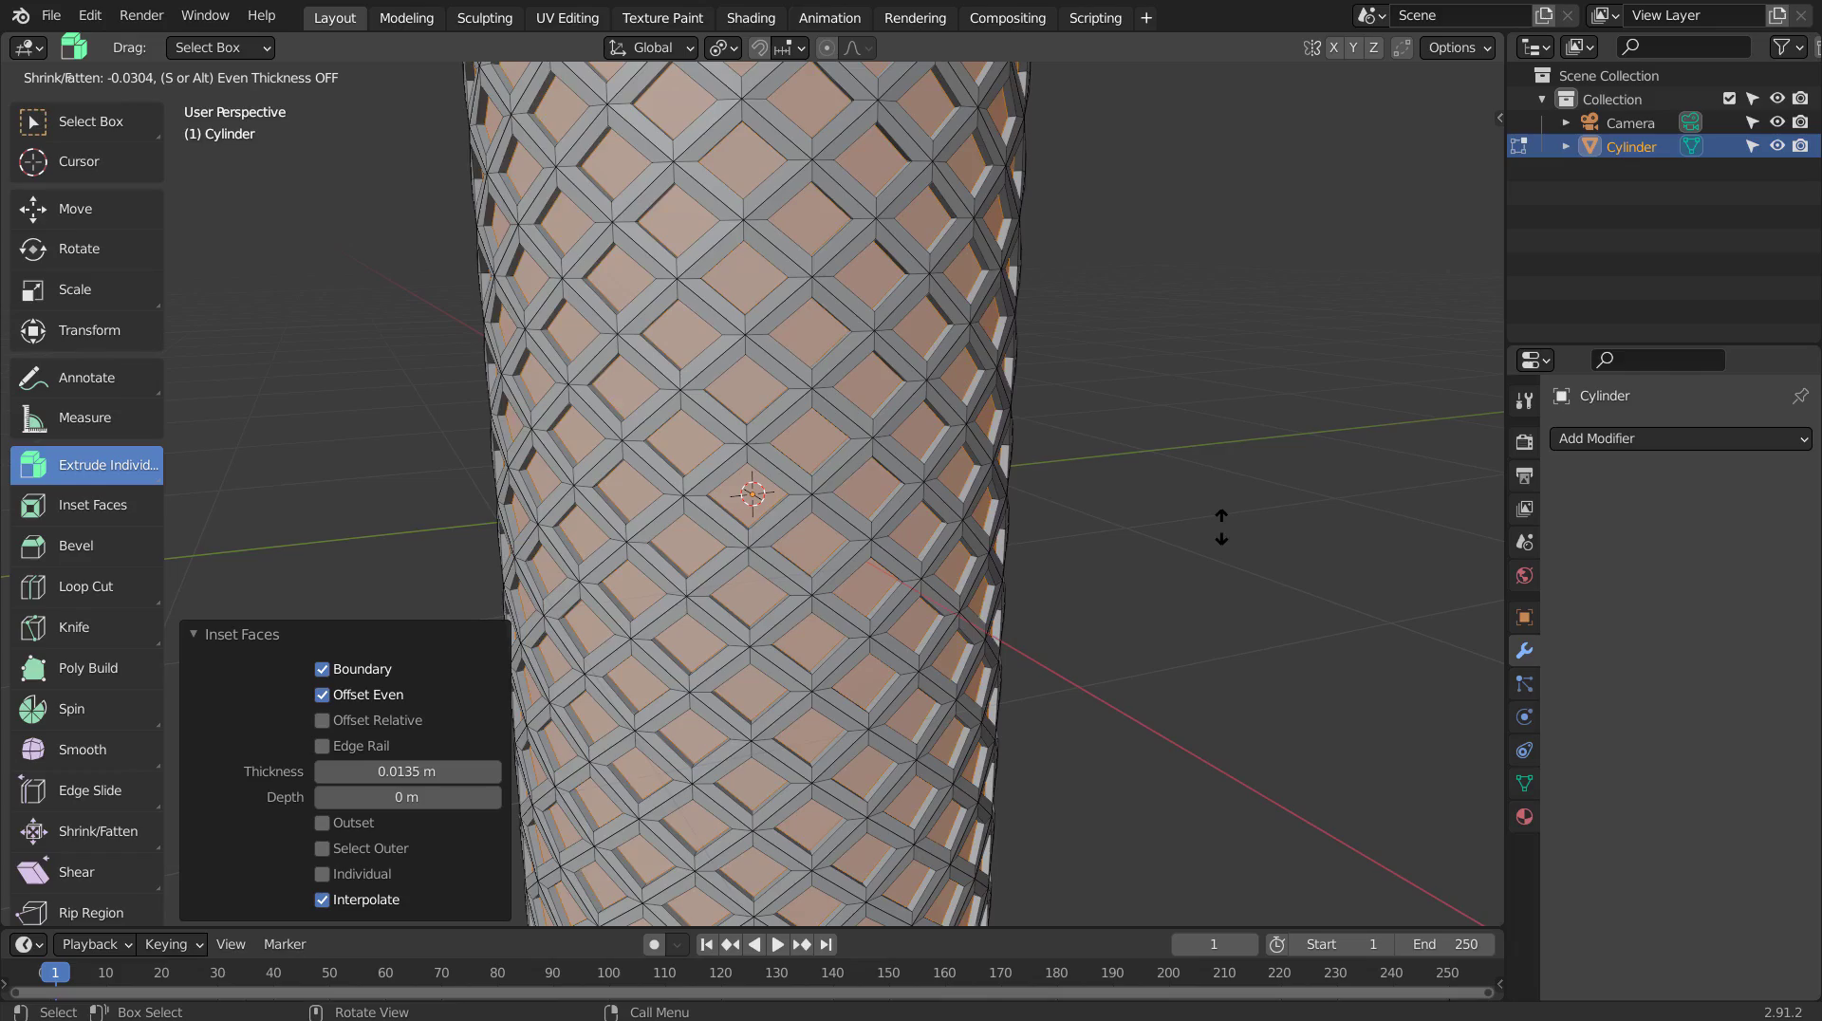
pyautogui.click(1221, 522)
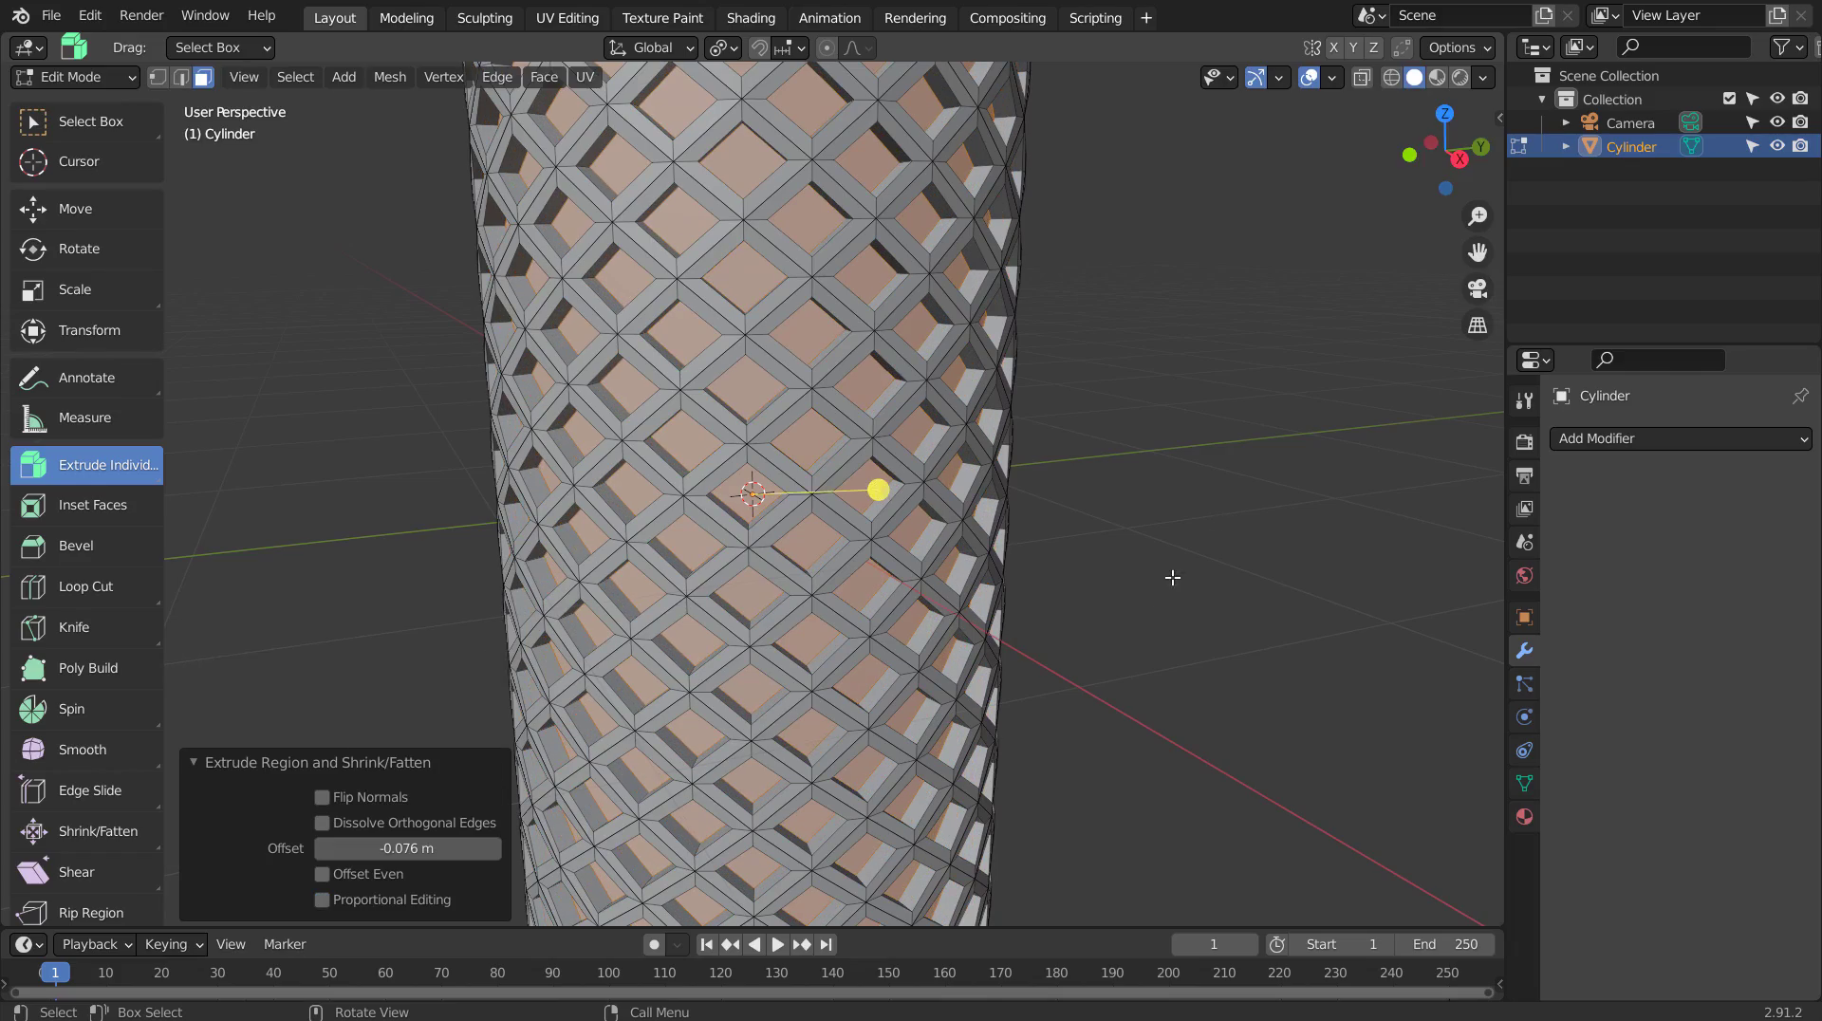
pyautogui.moveTo(878, 488)
pyautogui.mouseDown(button='middle')
pyautogui.moveTo(826, 547)
pyautogui.moveTo(860, 493)
pyautogui.mouseUp(button='middle')
# - Inset again, extrude 0.0608 m along normals, scale to 0.4, then leave Edit Mode
pyautogui.press('i')
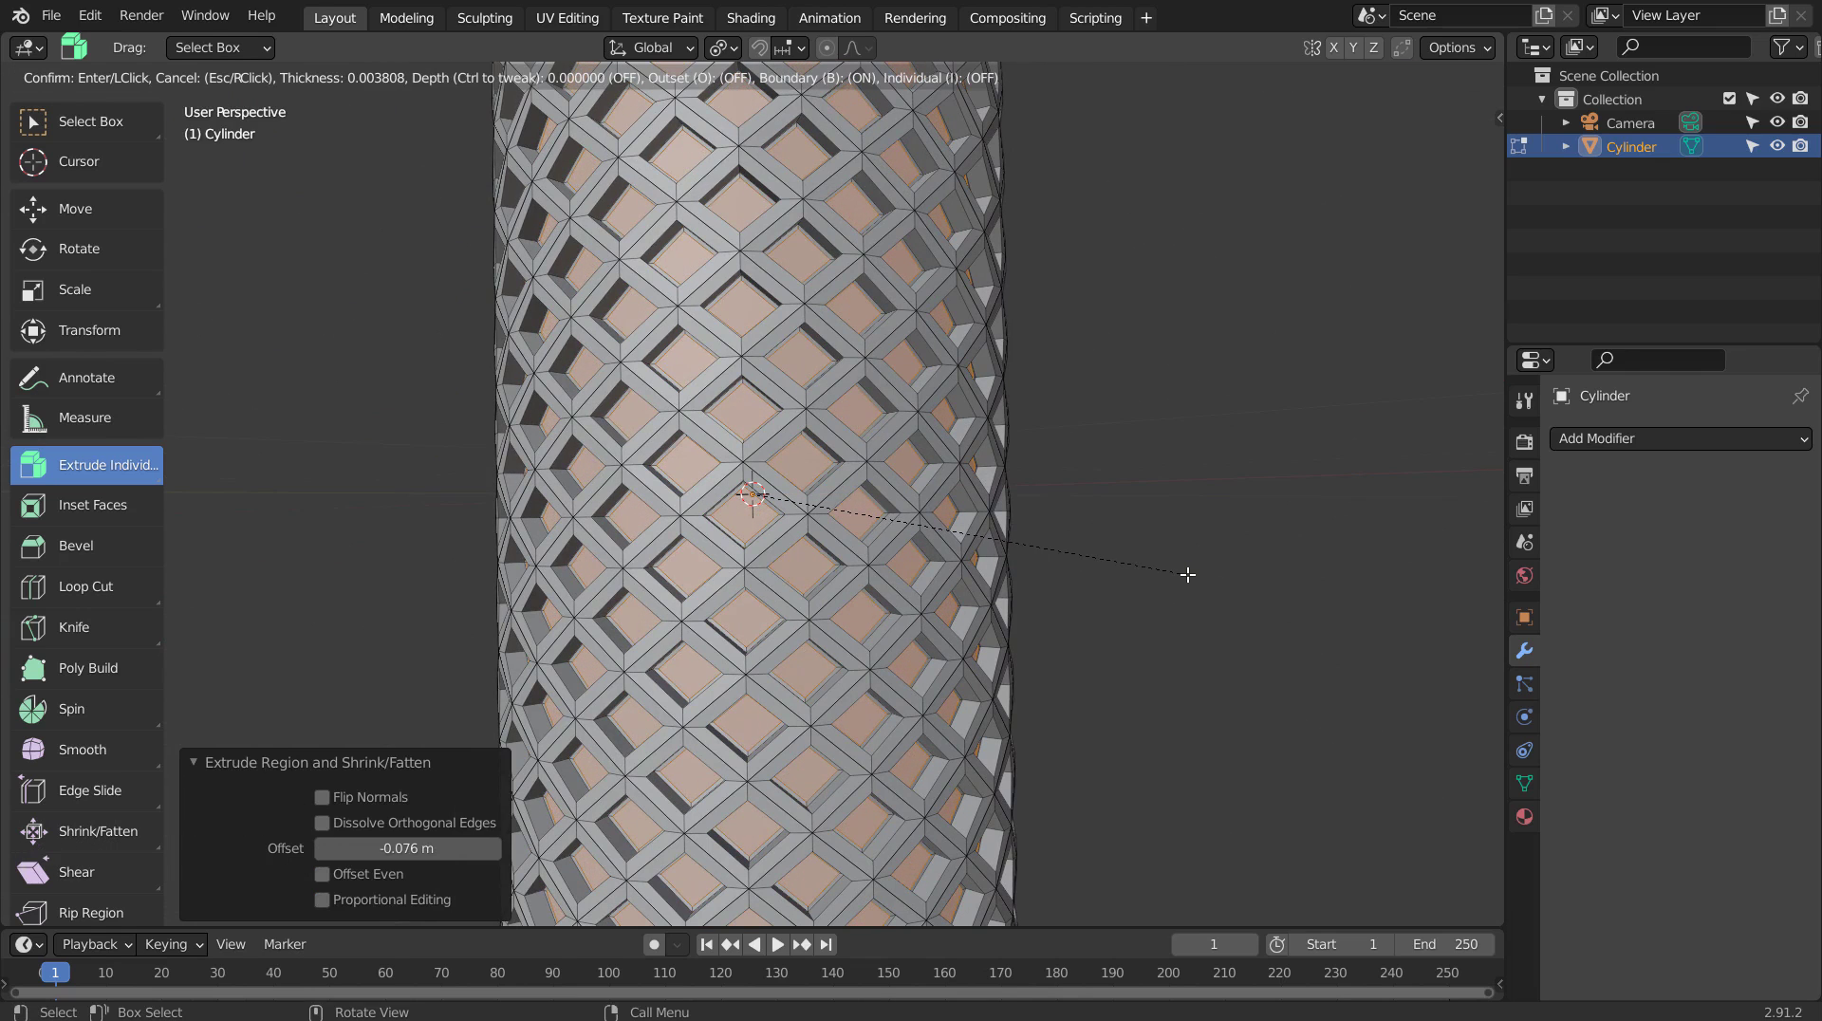
pyautogui.click(1185, 575)
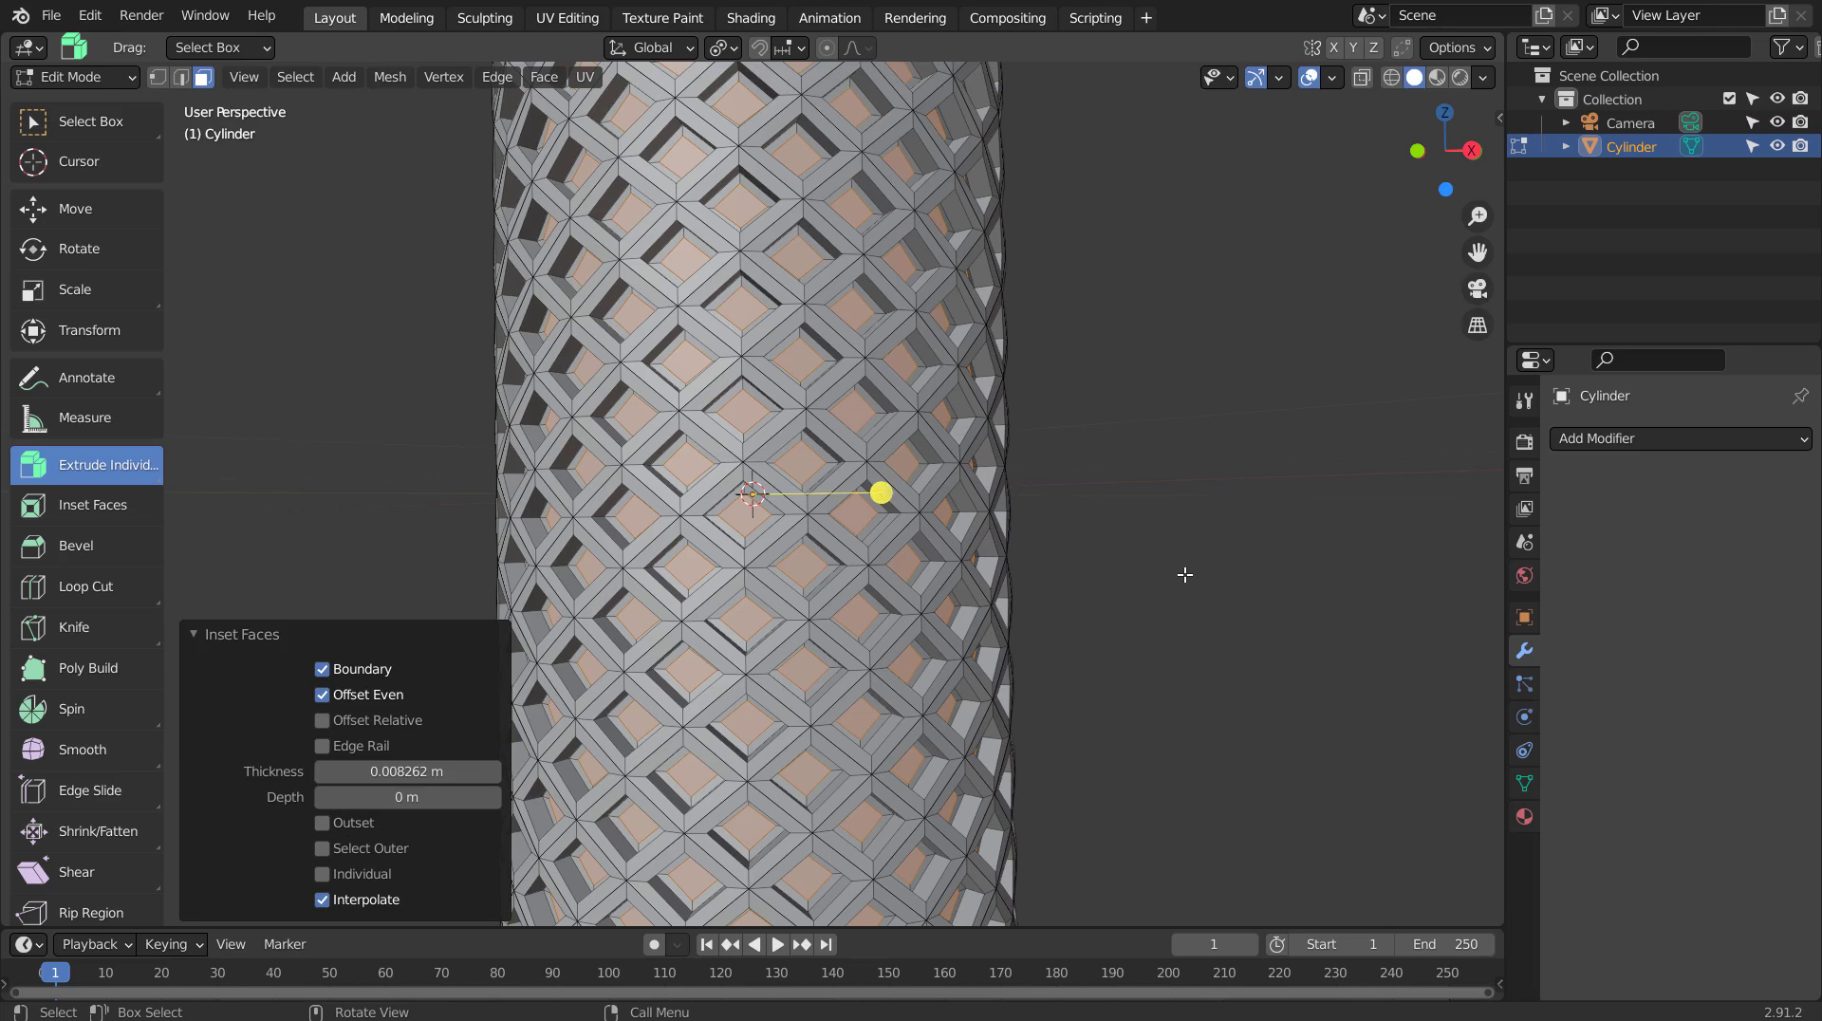
pyautogui.hotkey('alt', 'e')
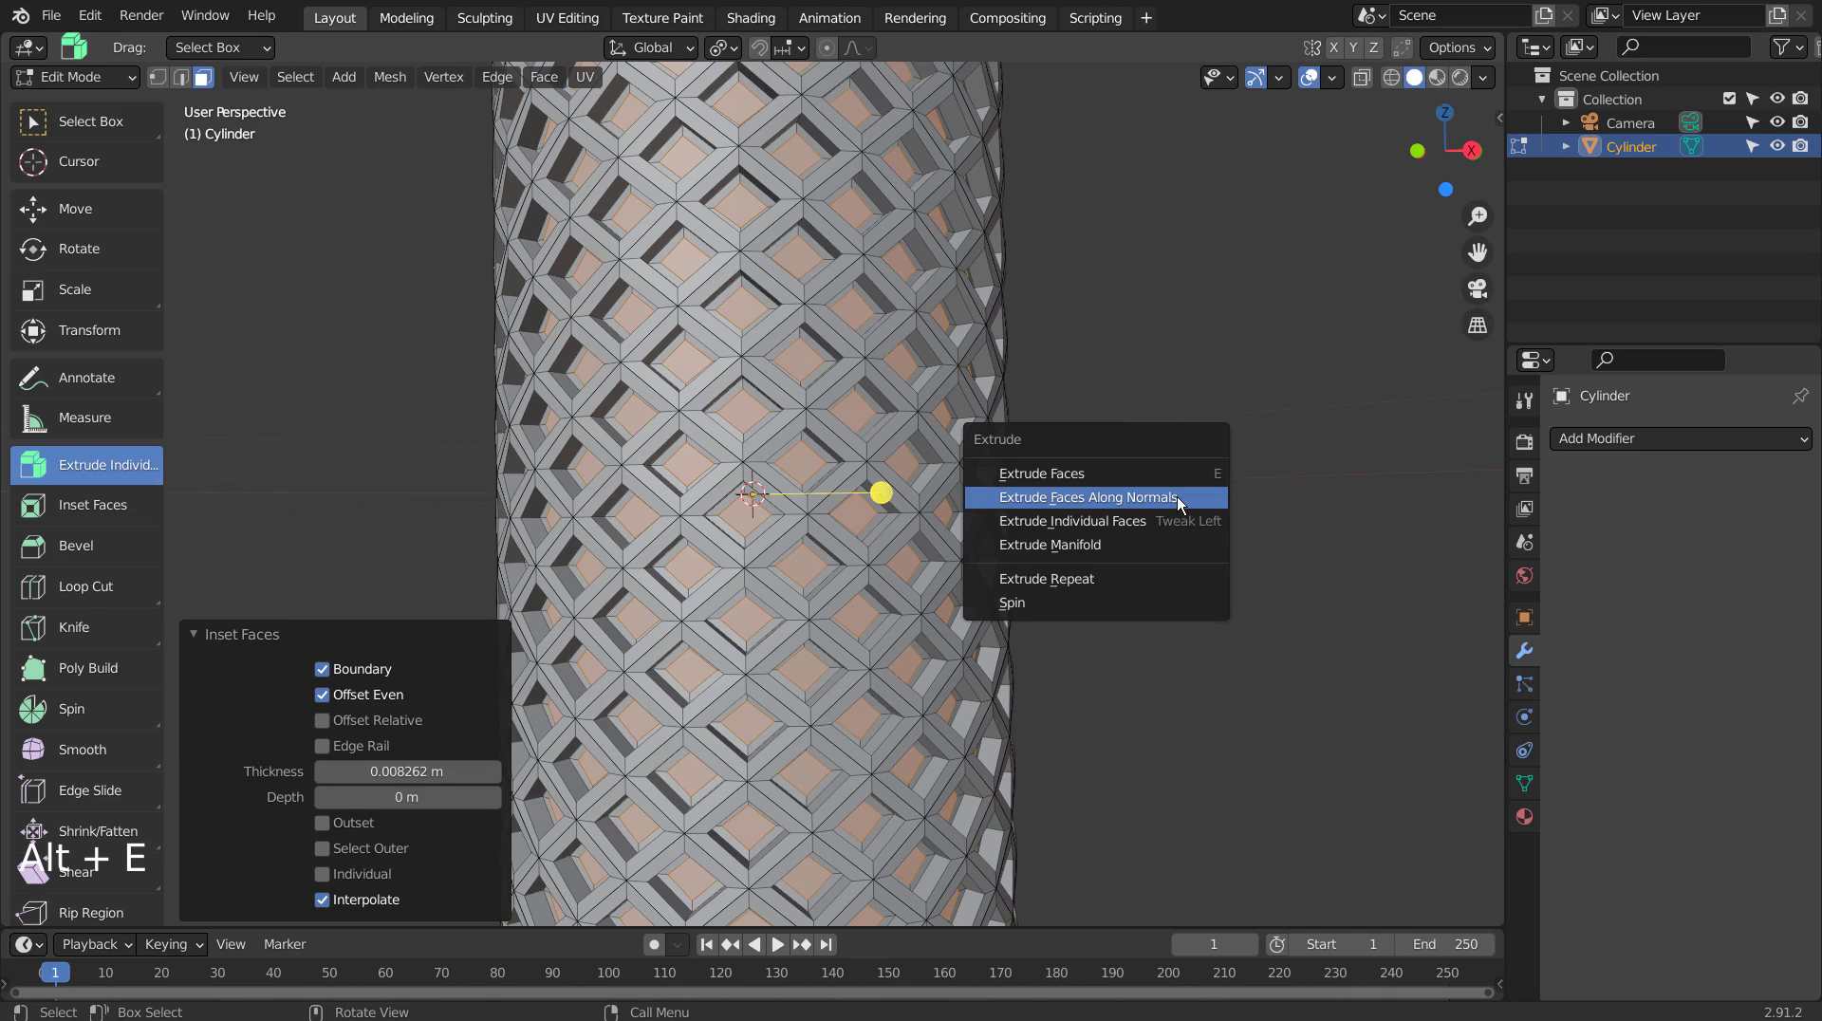
pyautogui.click(1178, 499)
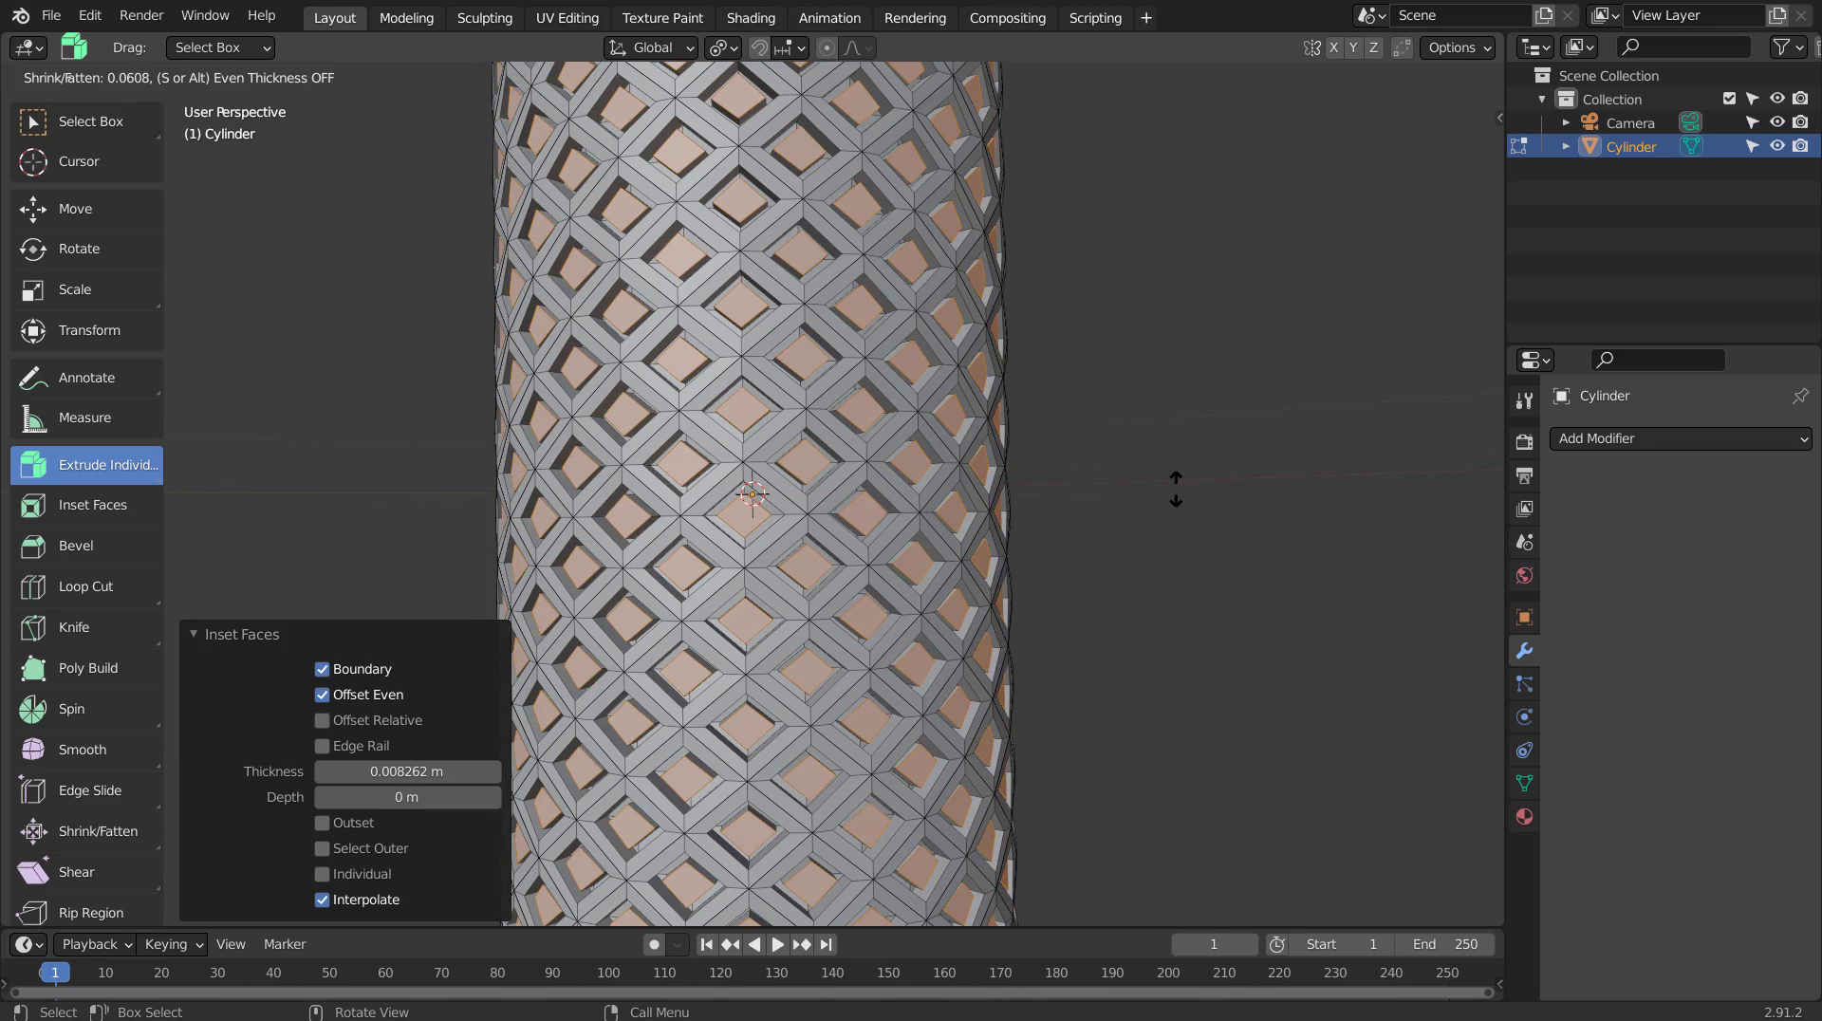
pyautogui.click(1177, 489)
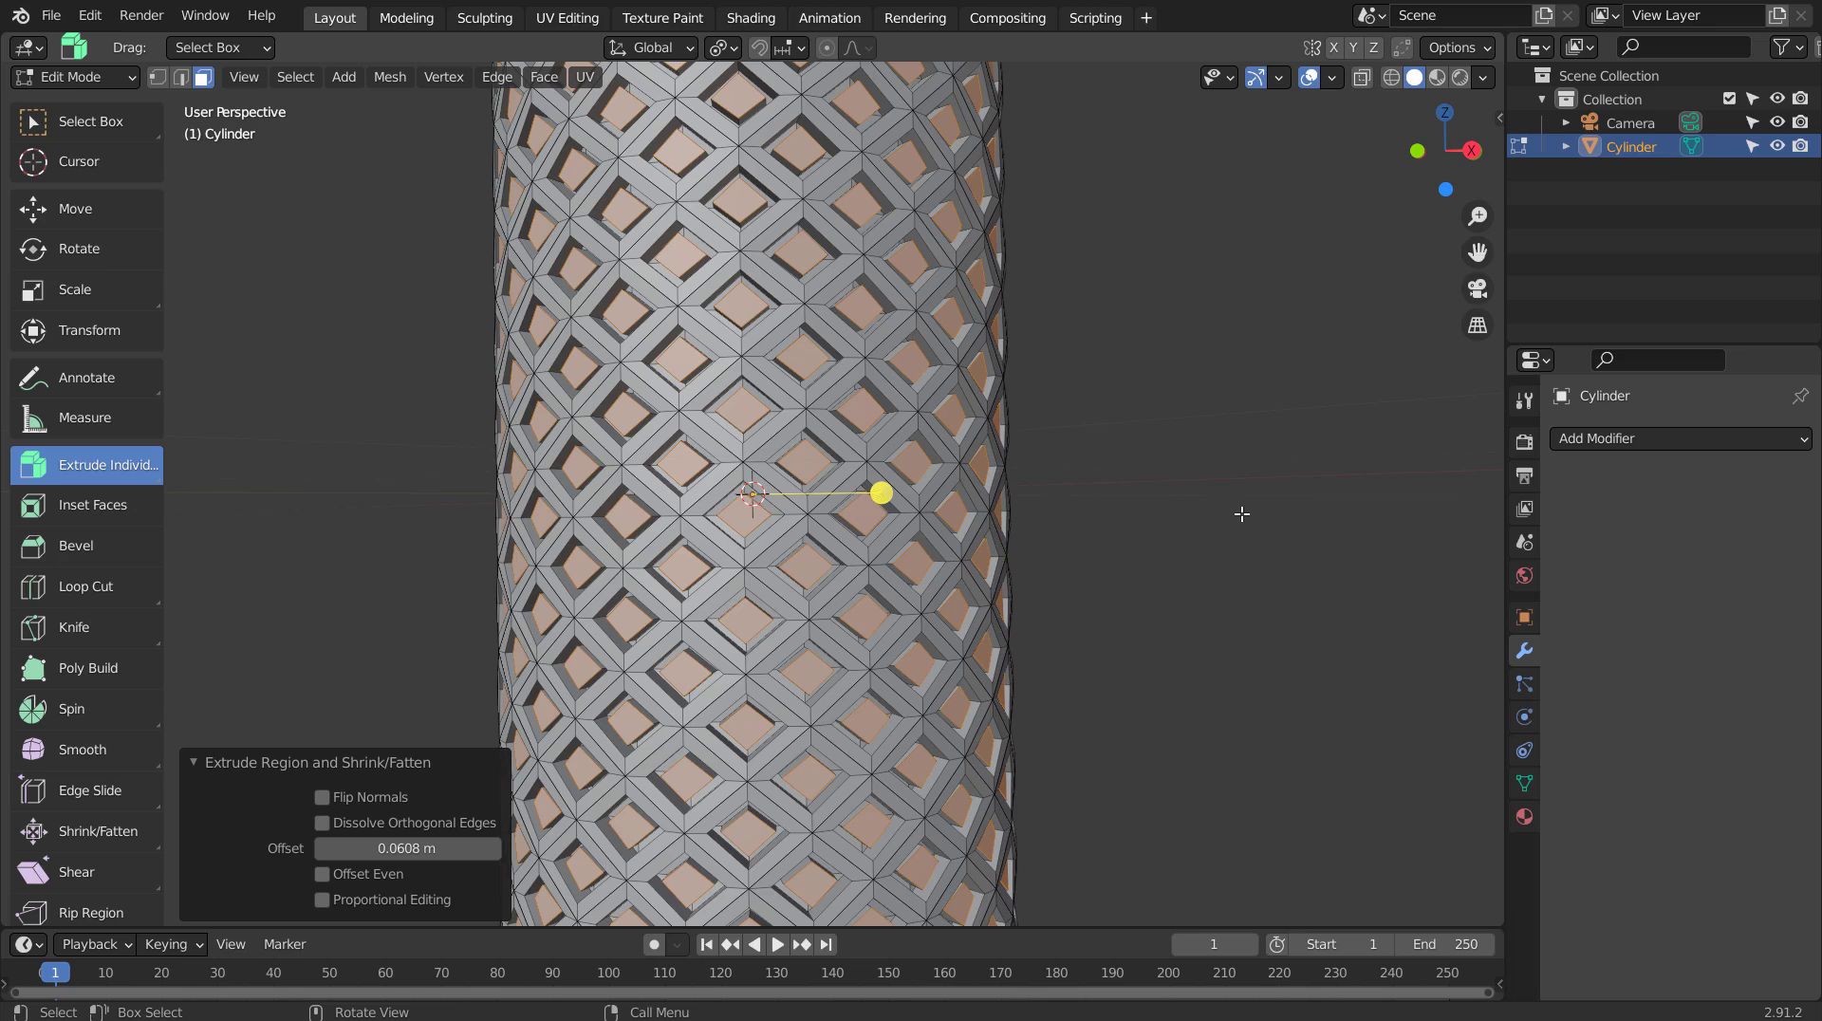
pyautogui.press('s')
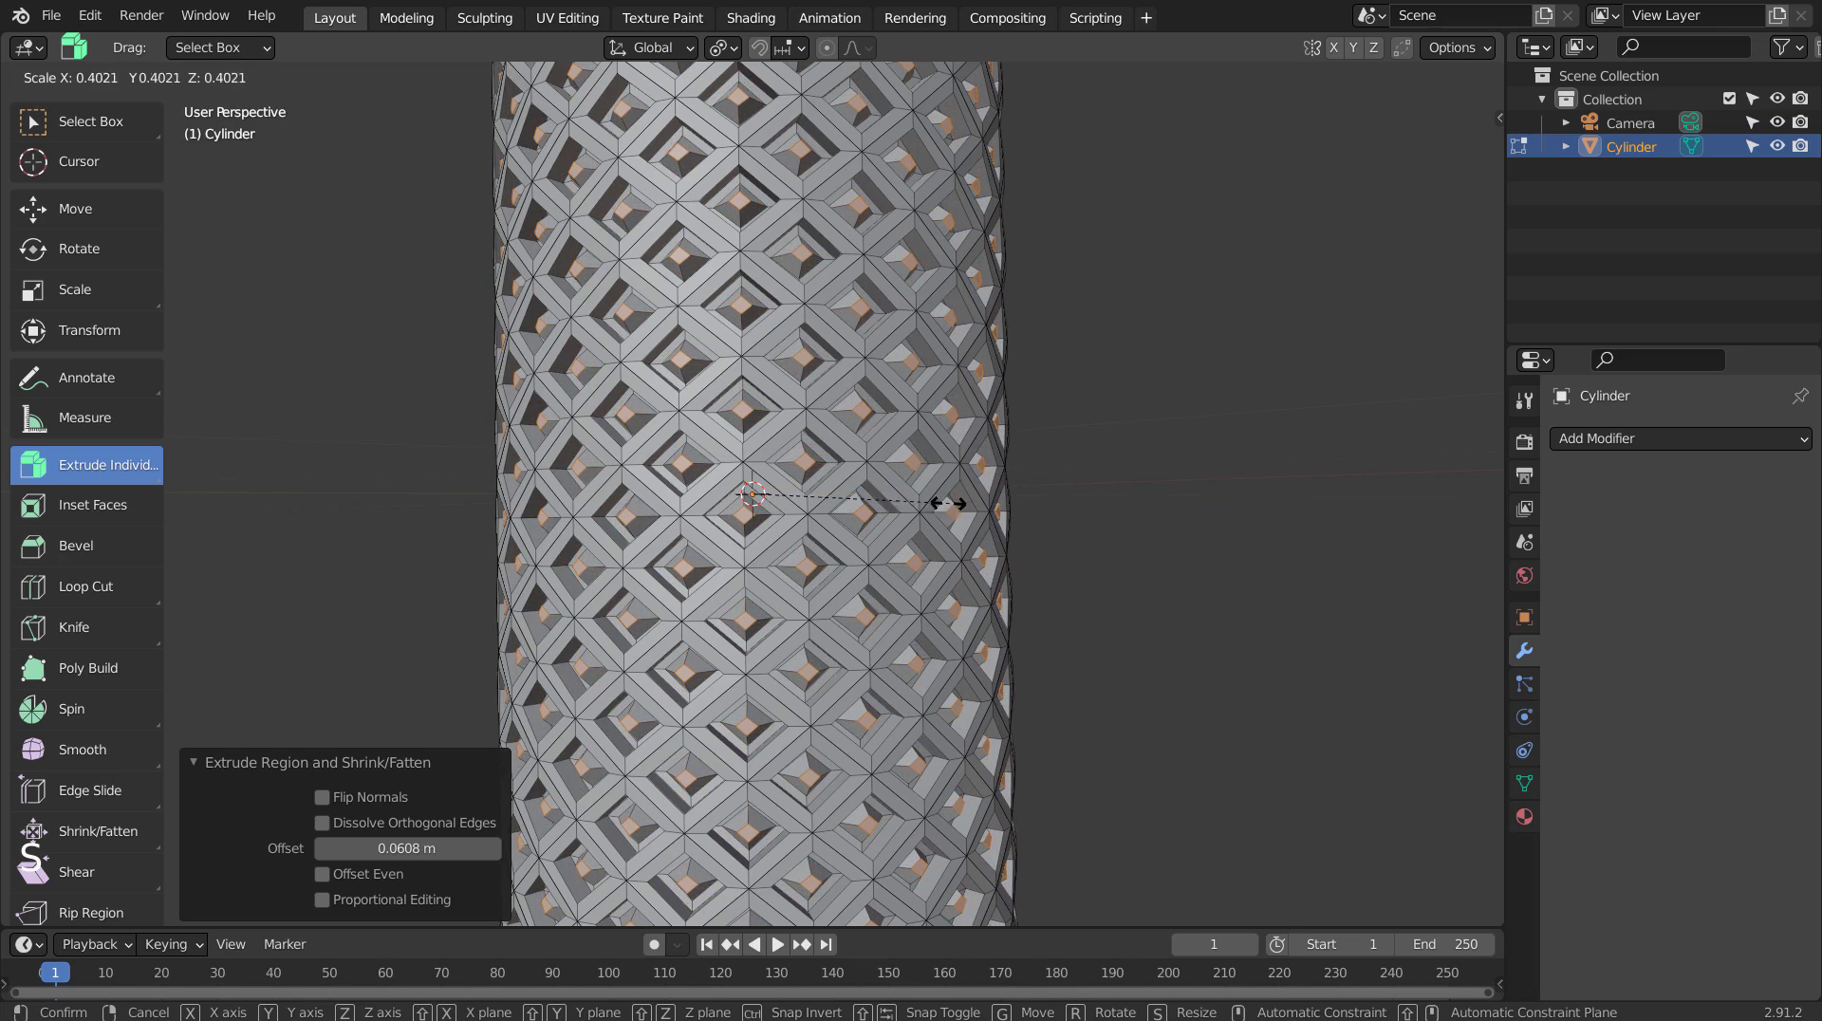
pyautogui.press('Tab')
pyautogui.moveTo(1128, 584); pyautogui.dragTo(974, 574, button='middle')
pyautogui.middleClick(1021, 570)
# - In Edit Mode, grow the face selection three times to cover every recessed diamond
pyautogui.middleClick(1076, 494)
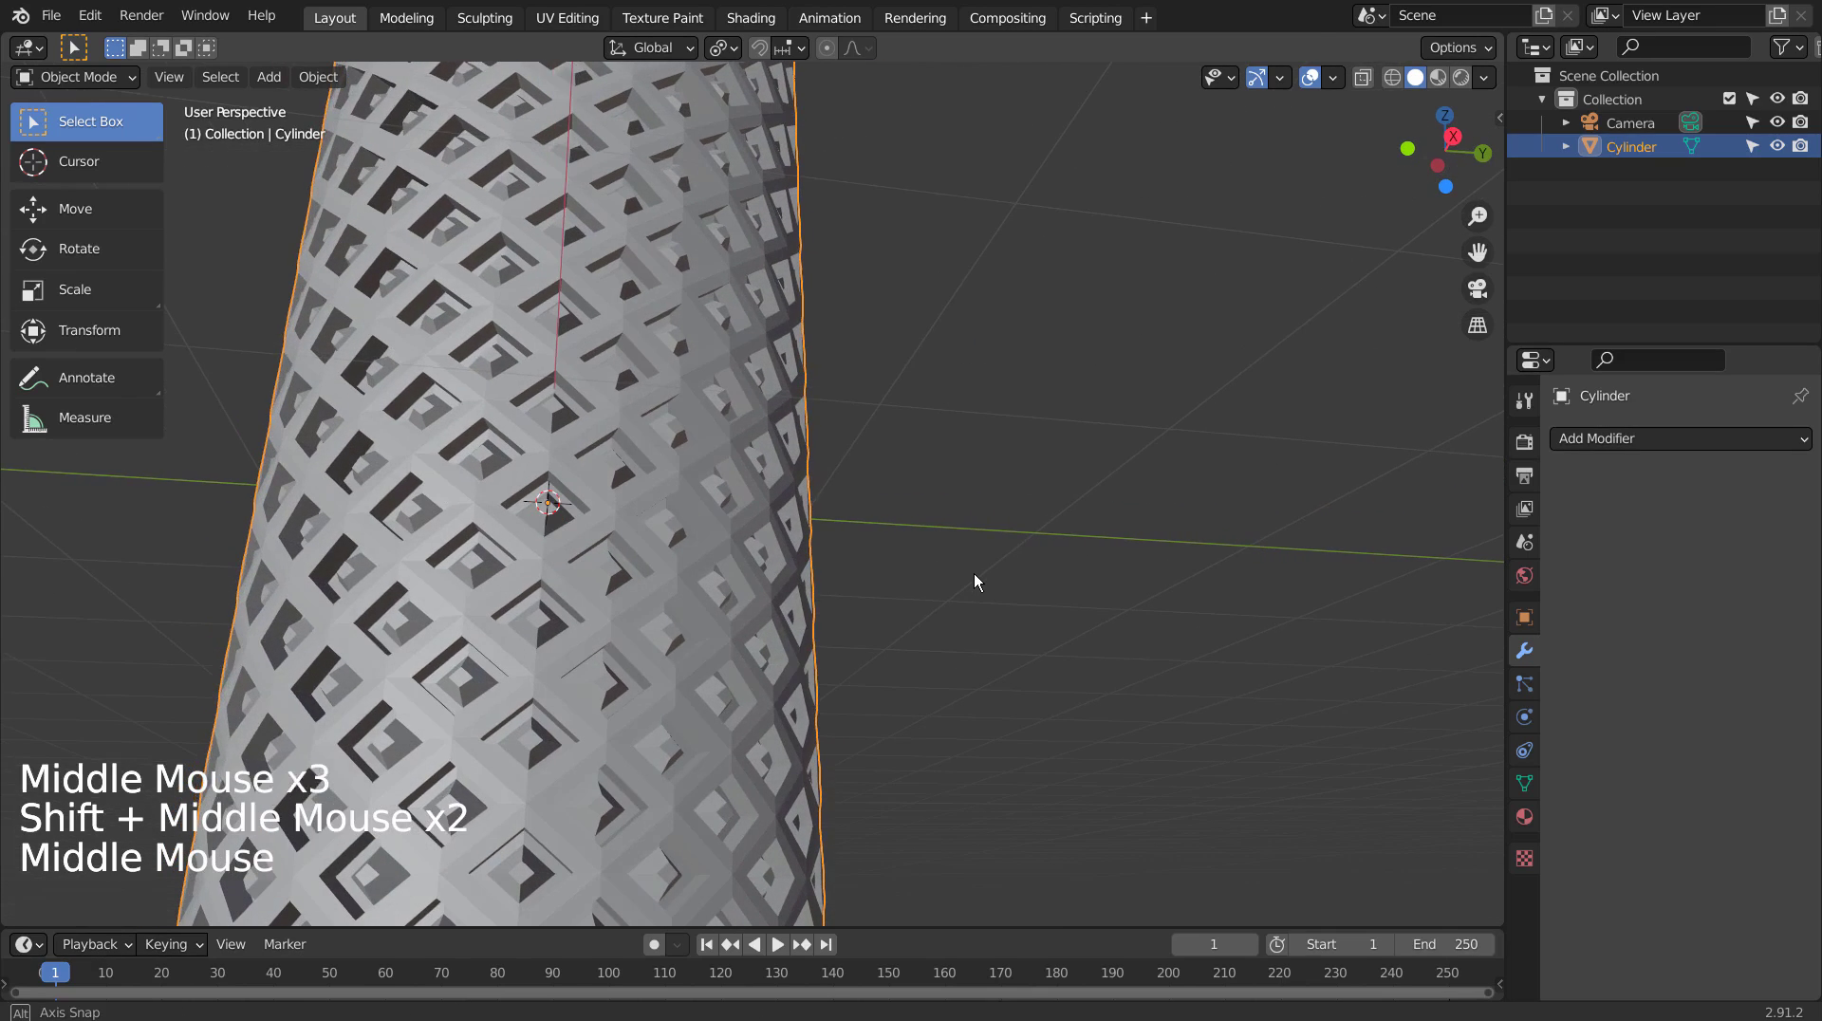
pyautogui.press('Tab')
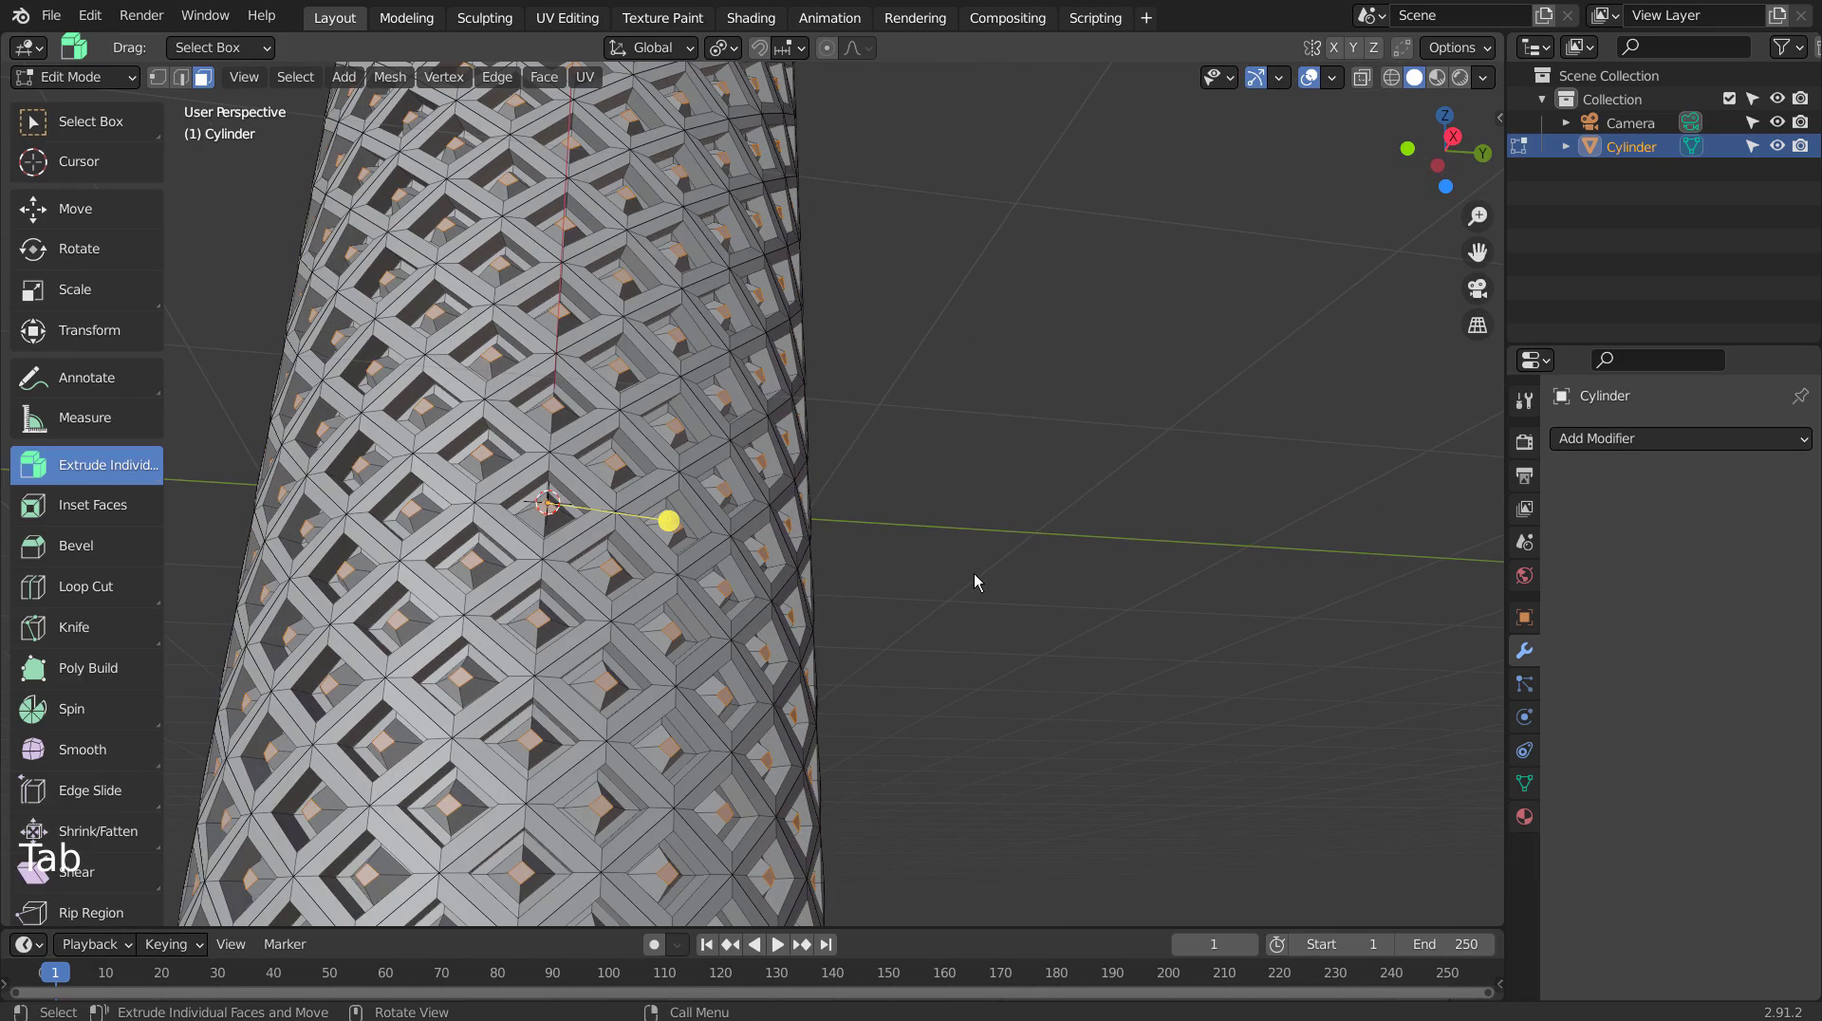
pyautogui.press('ctrl+KP_Add')
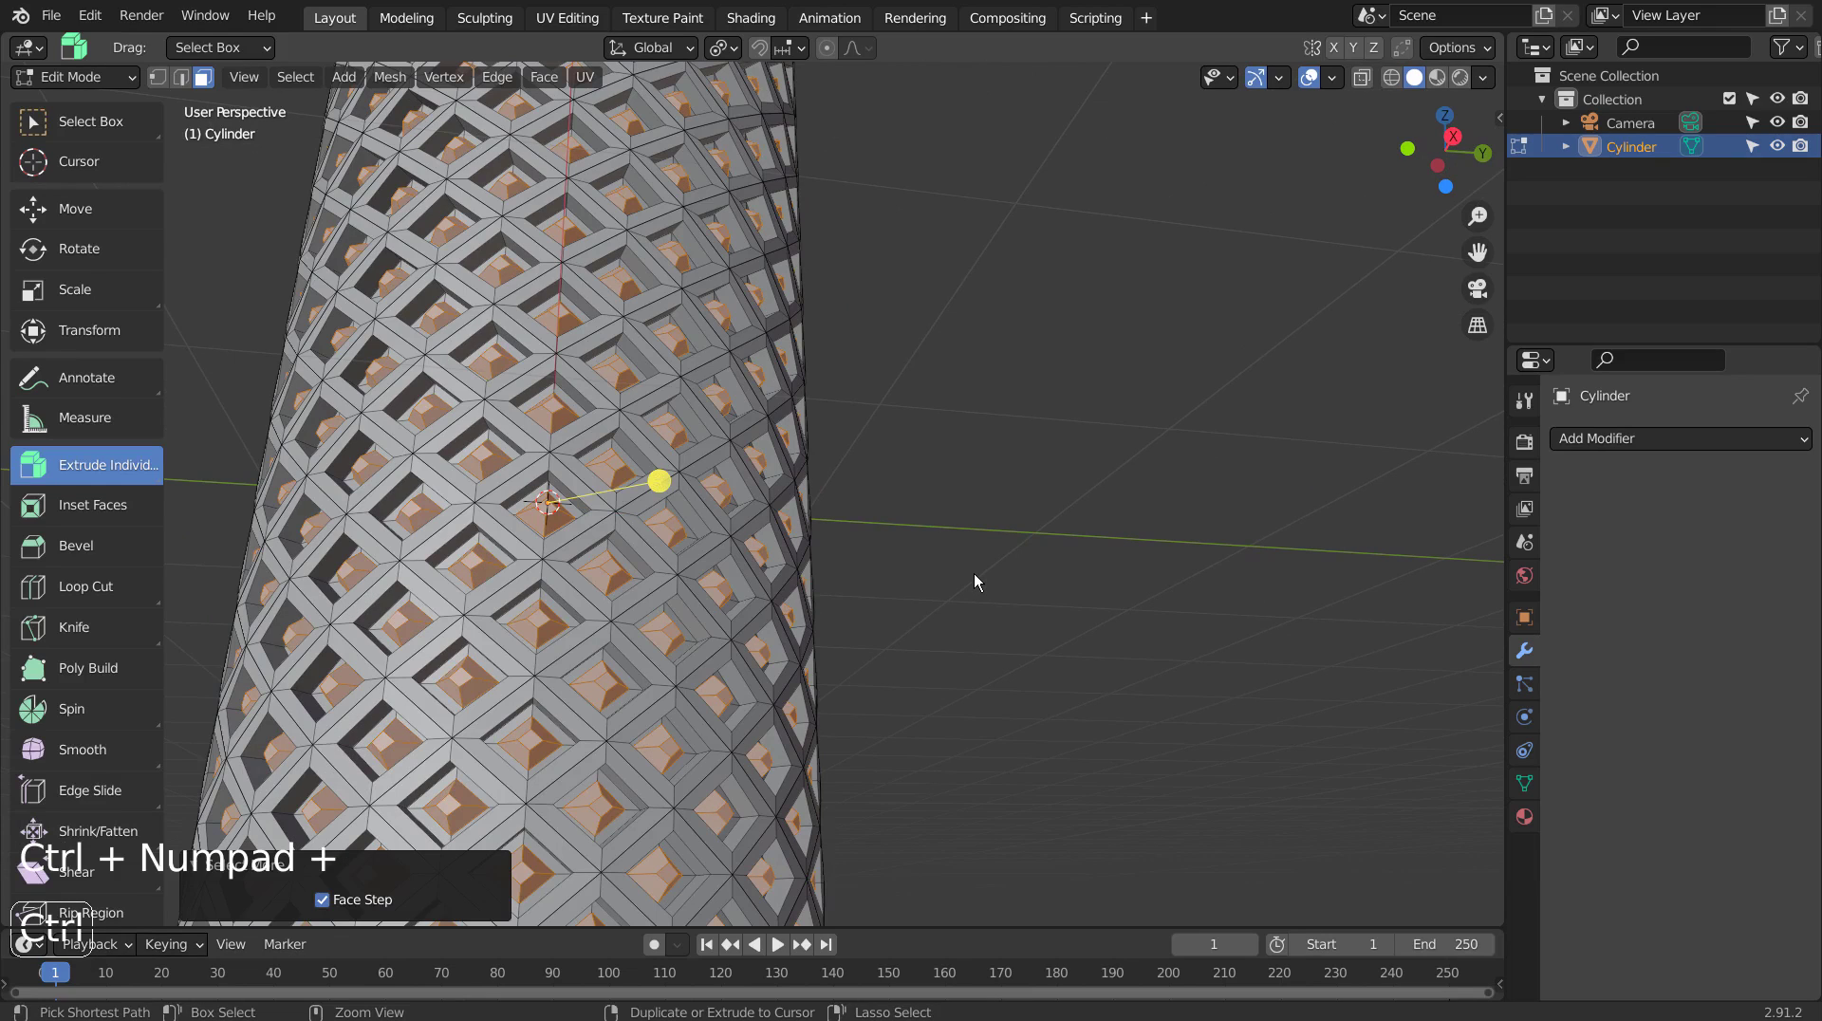
pyautogui.press('ctrl+KP_Add')
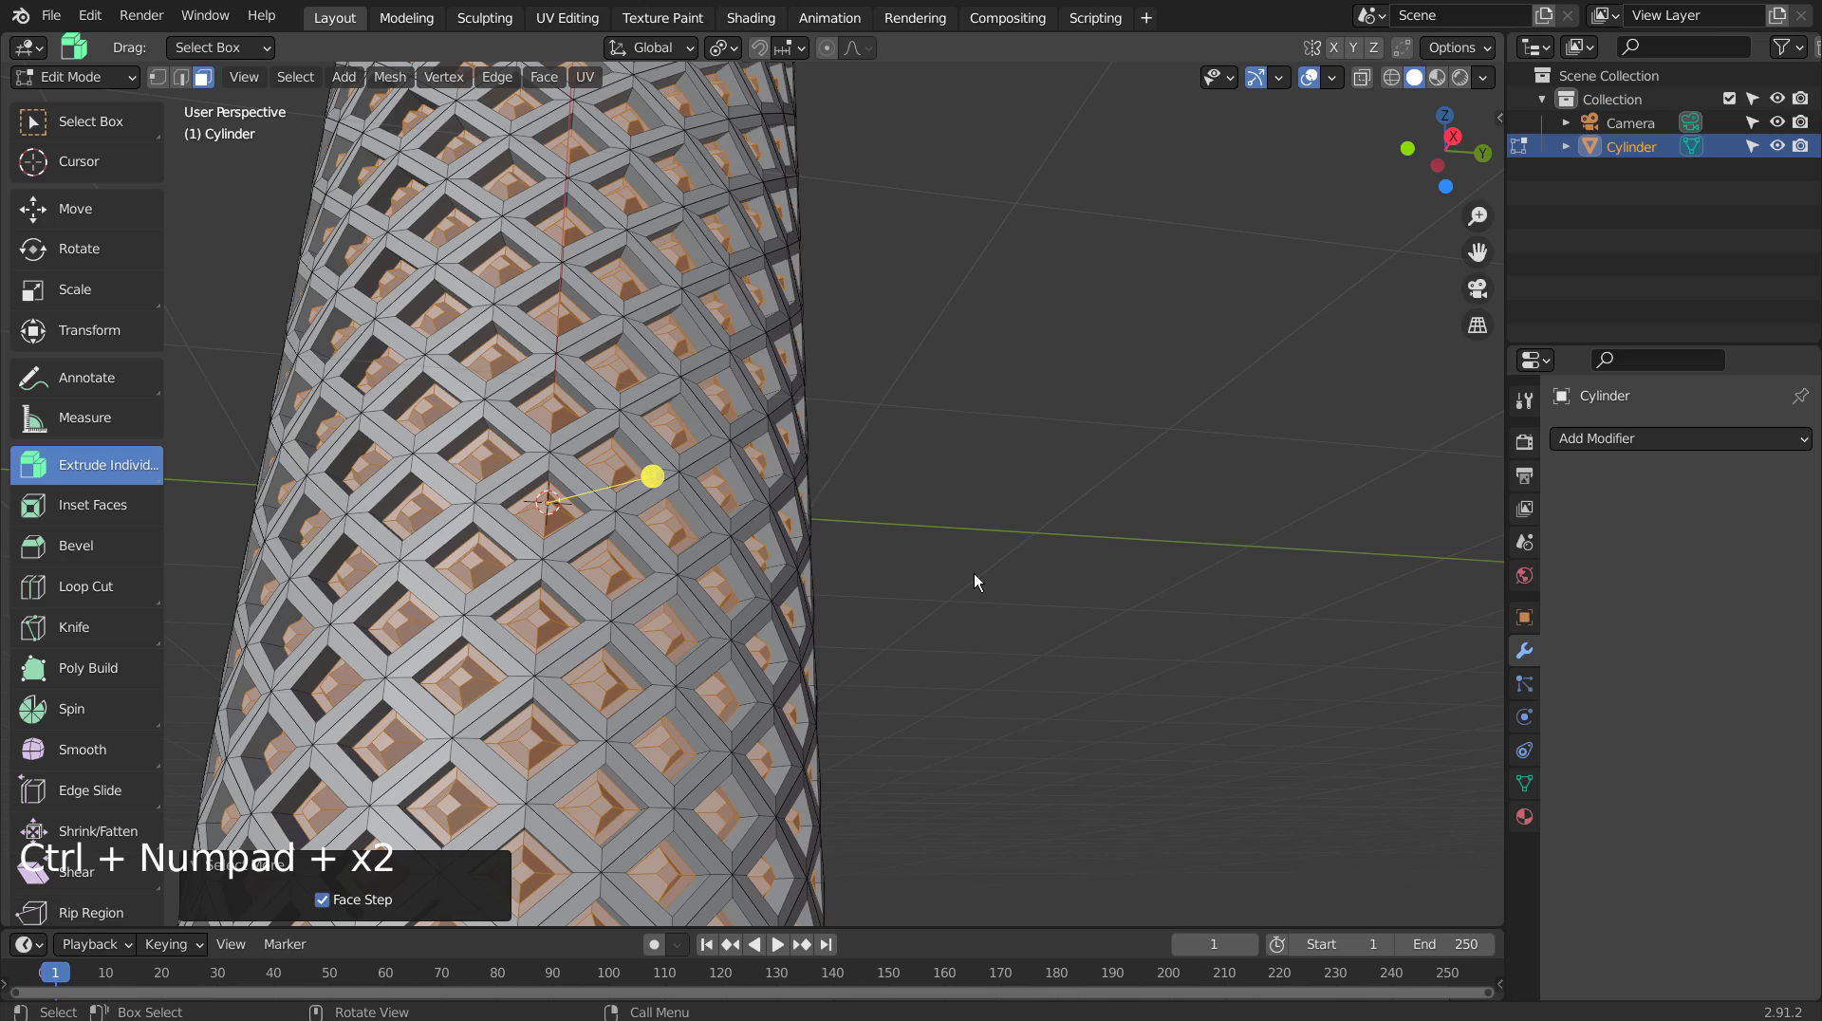
pyautogui.click(312, 77)
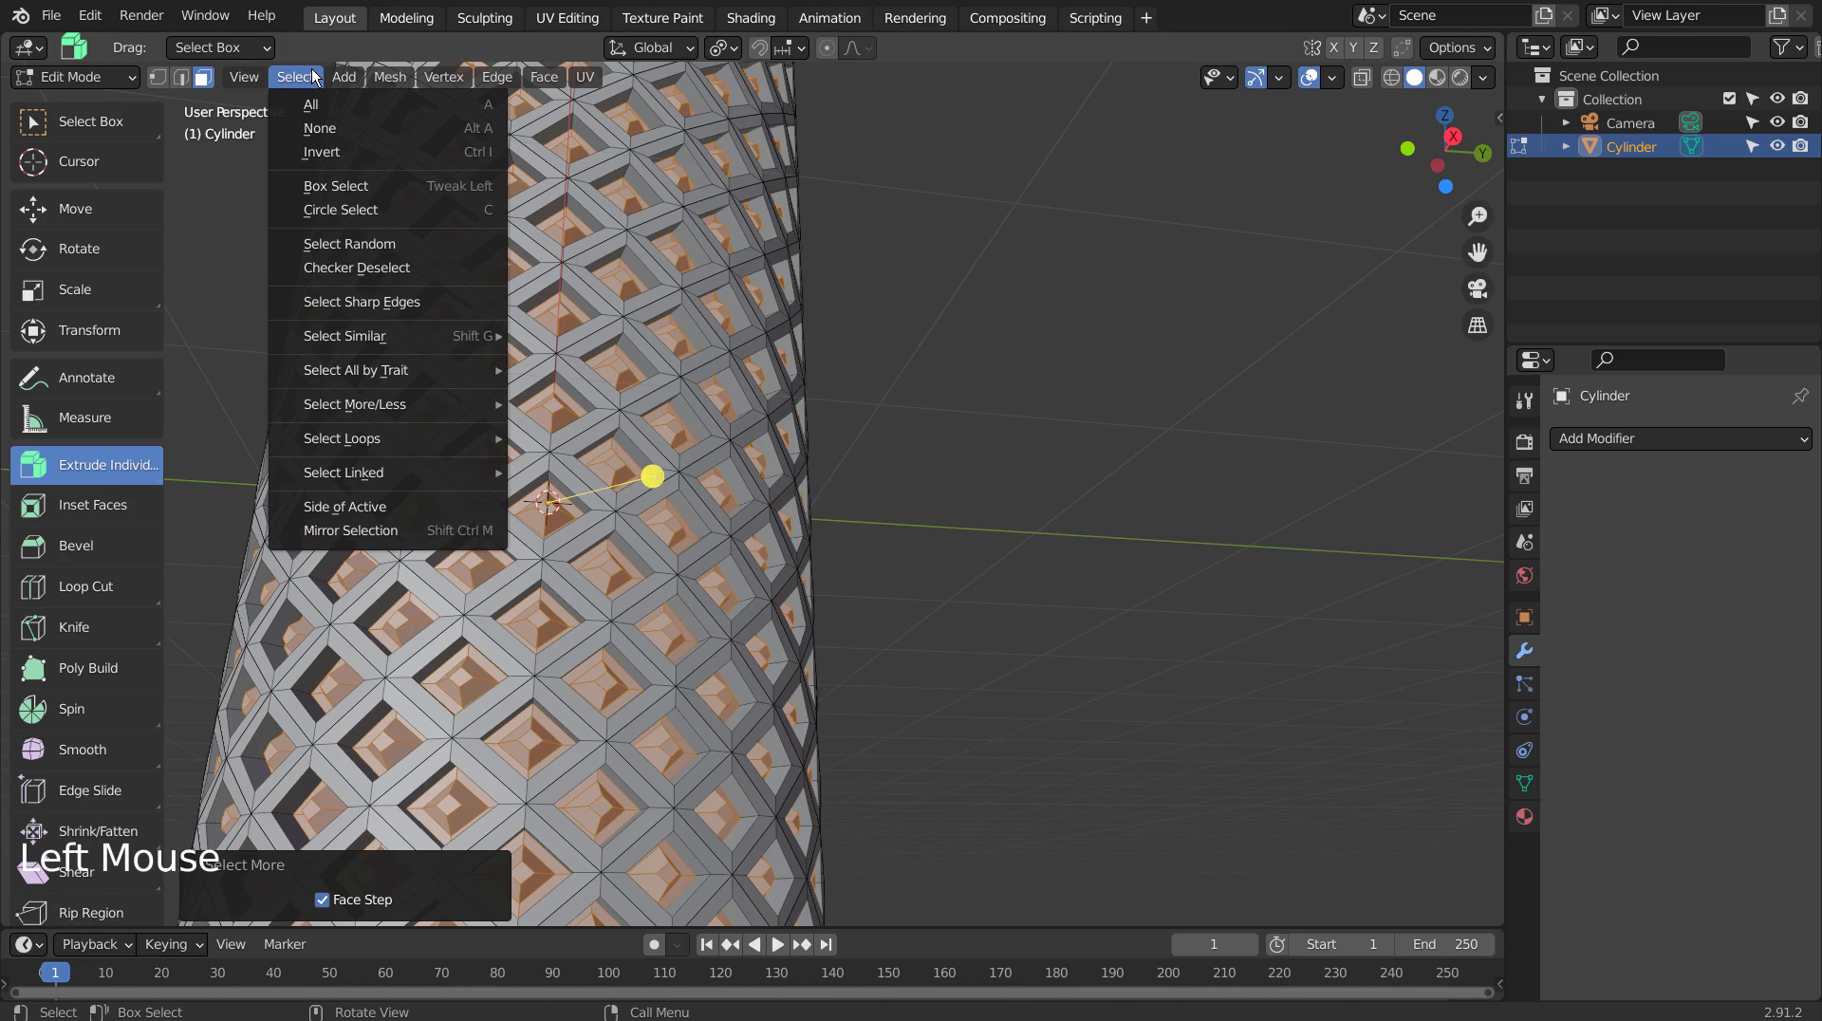
pyautogui.moveTo(425, 414)
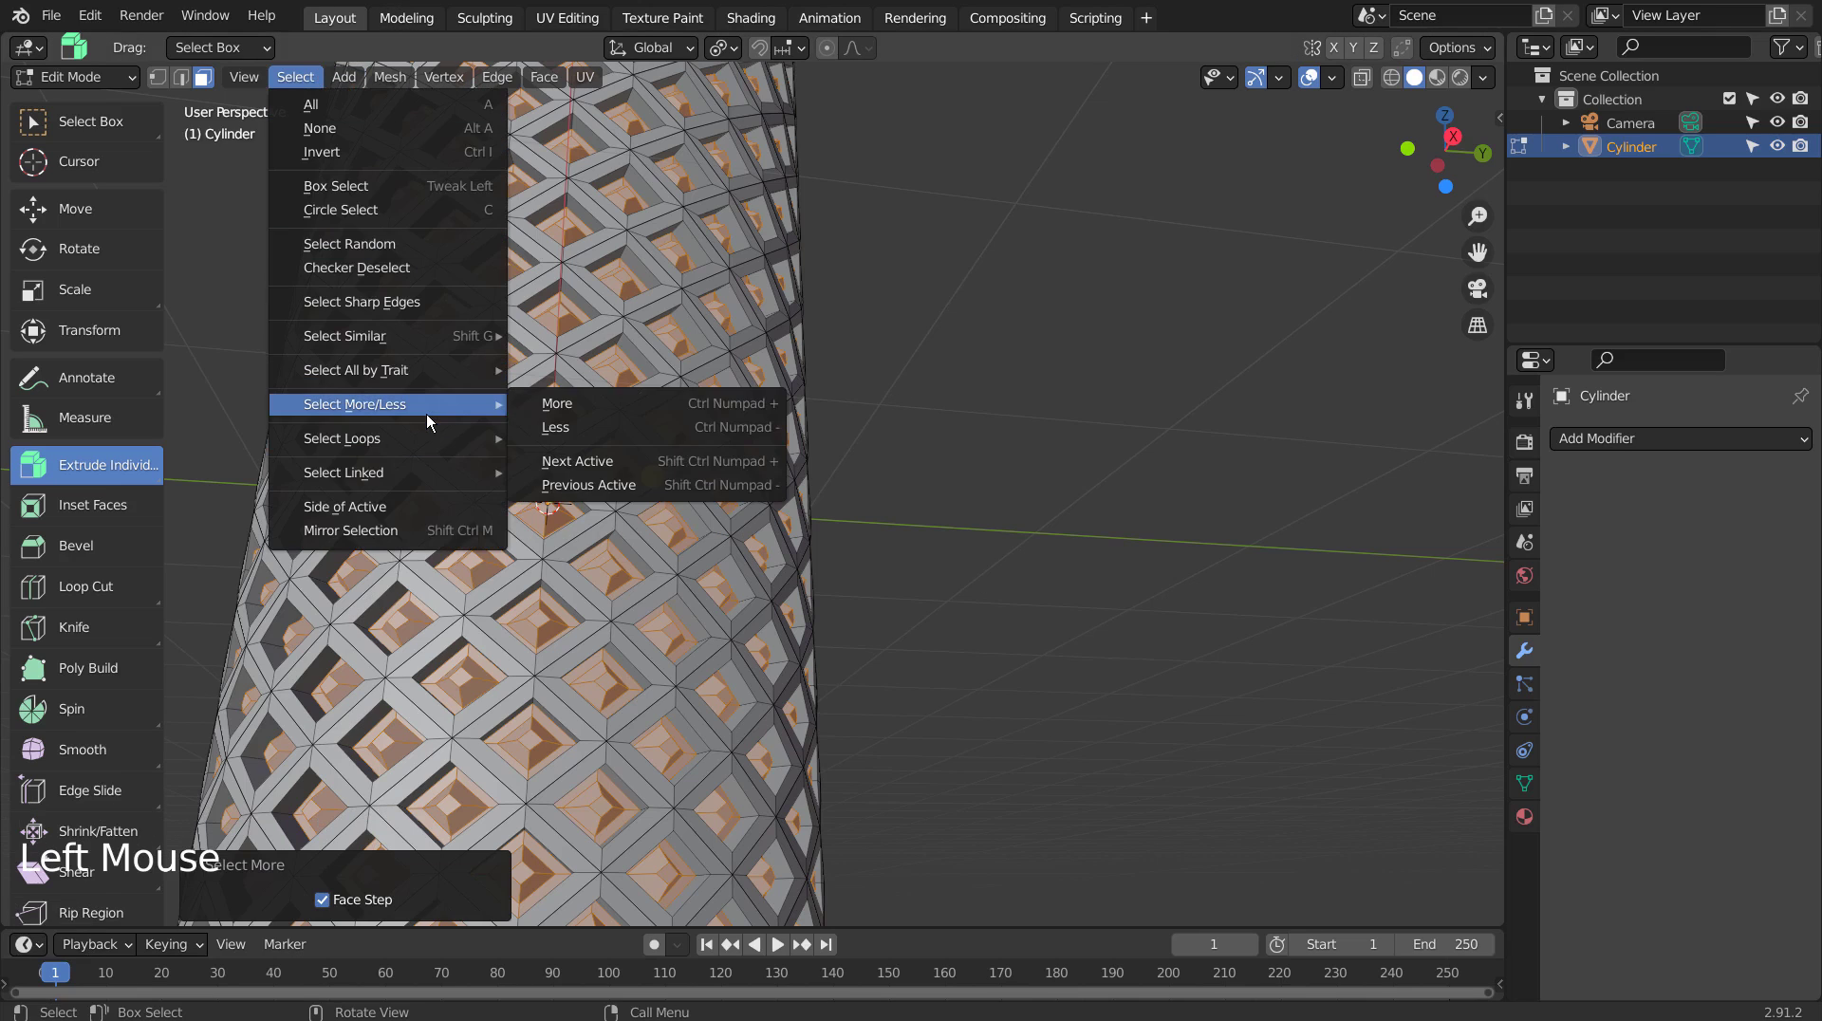
pyautogui.click(643, 401)
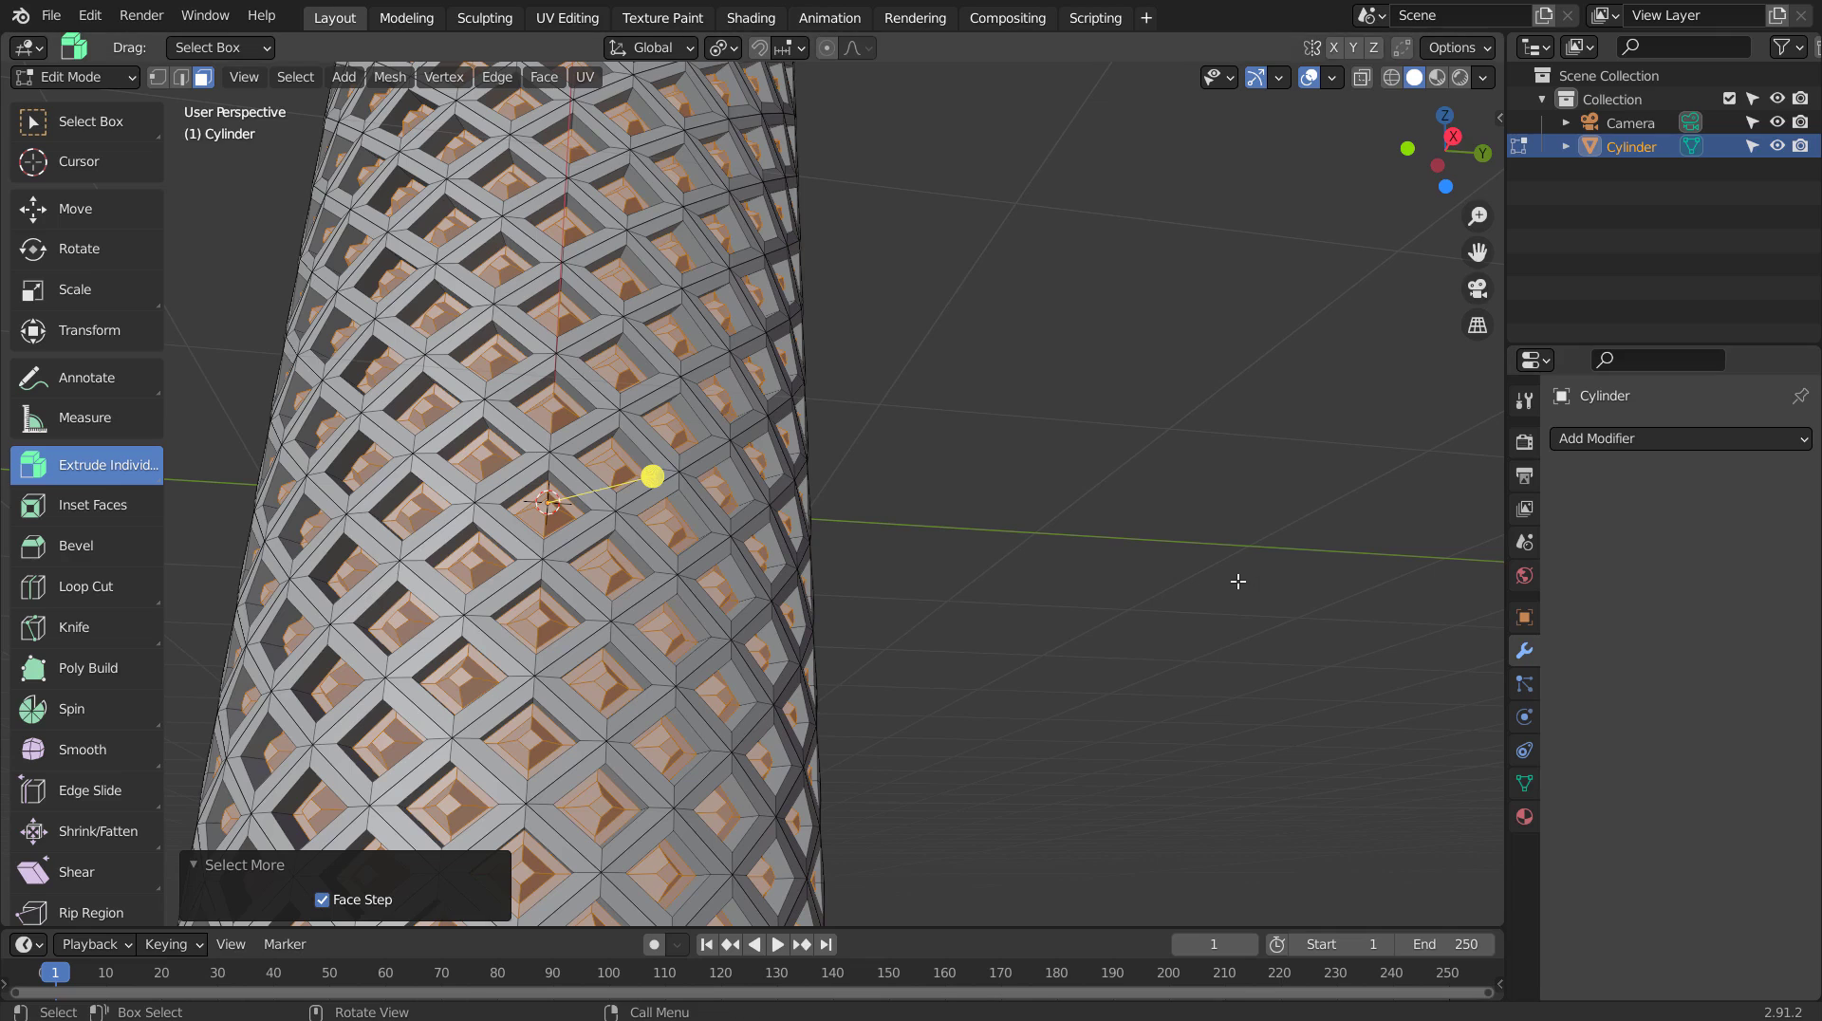
# - Add a JewelCraft Round gem and move it along Y beside the cylinder
pyautogui.press('Tab')
pyautogui.hotkey('shift', 'a')
pyautogui.moveTo(1112, 531)
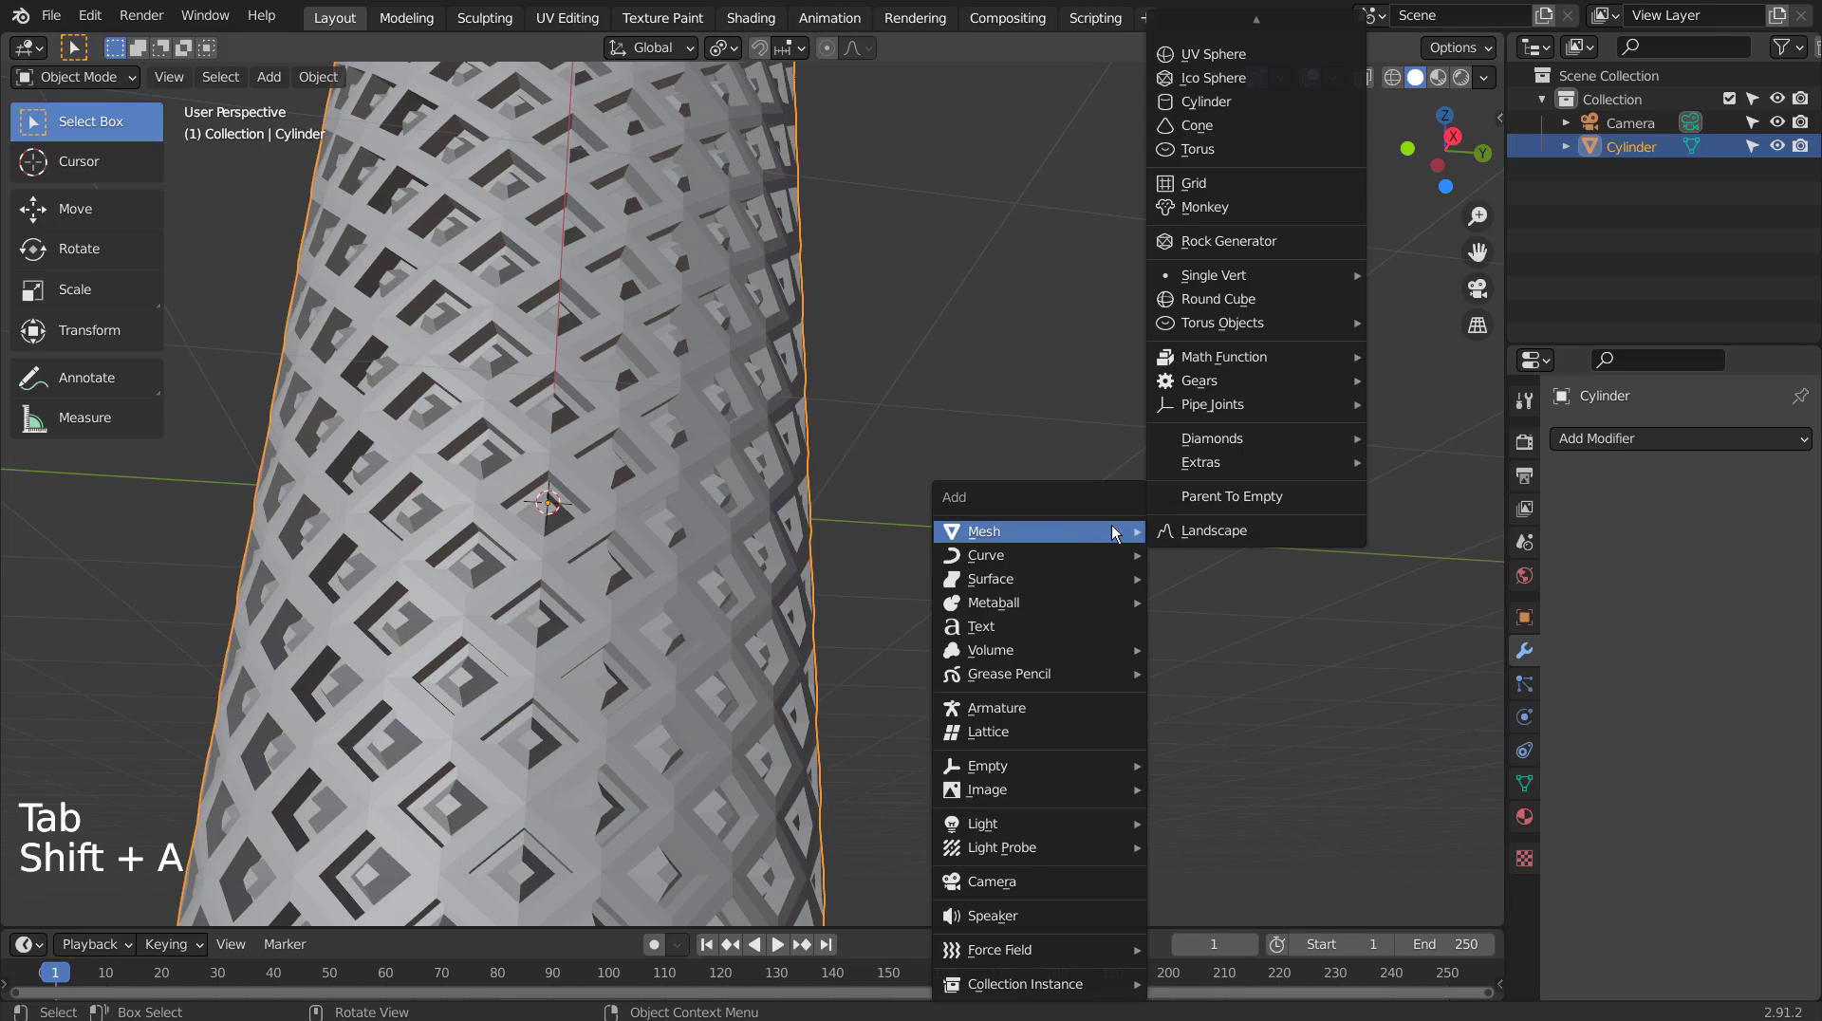
pyautogui.press('Escape')
pyautogui.press('n')
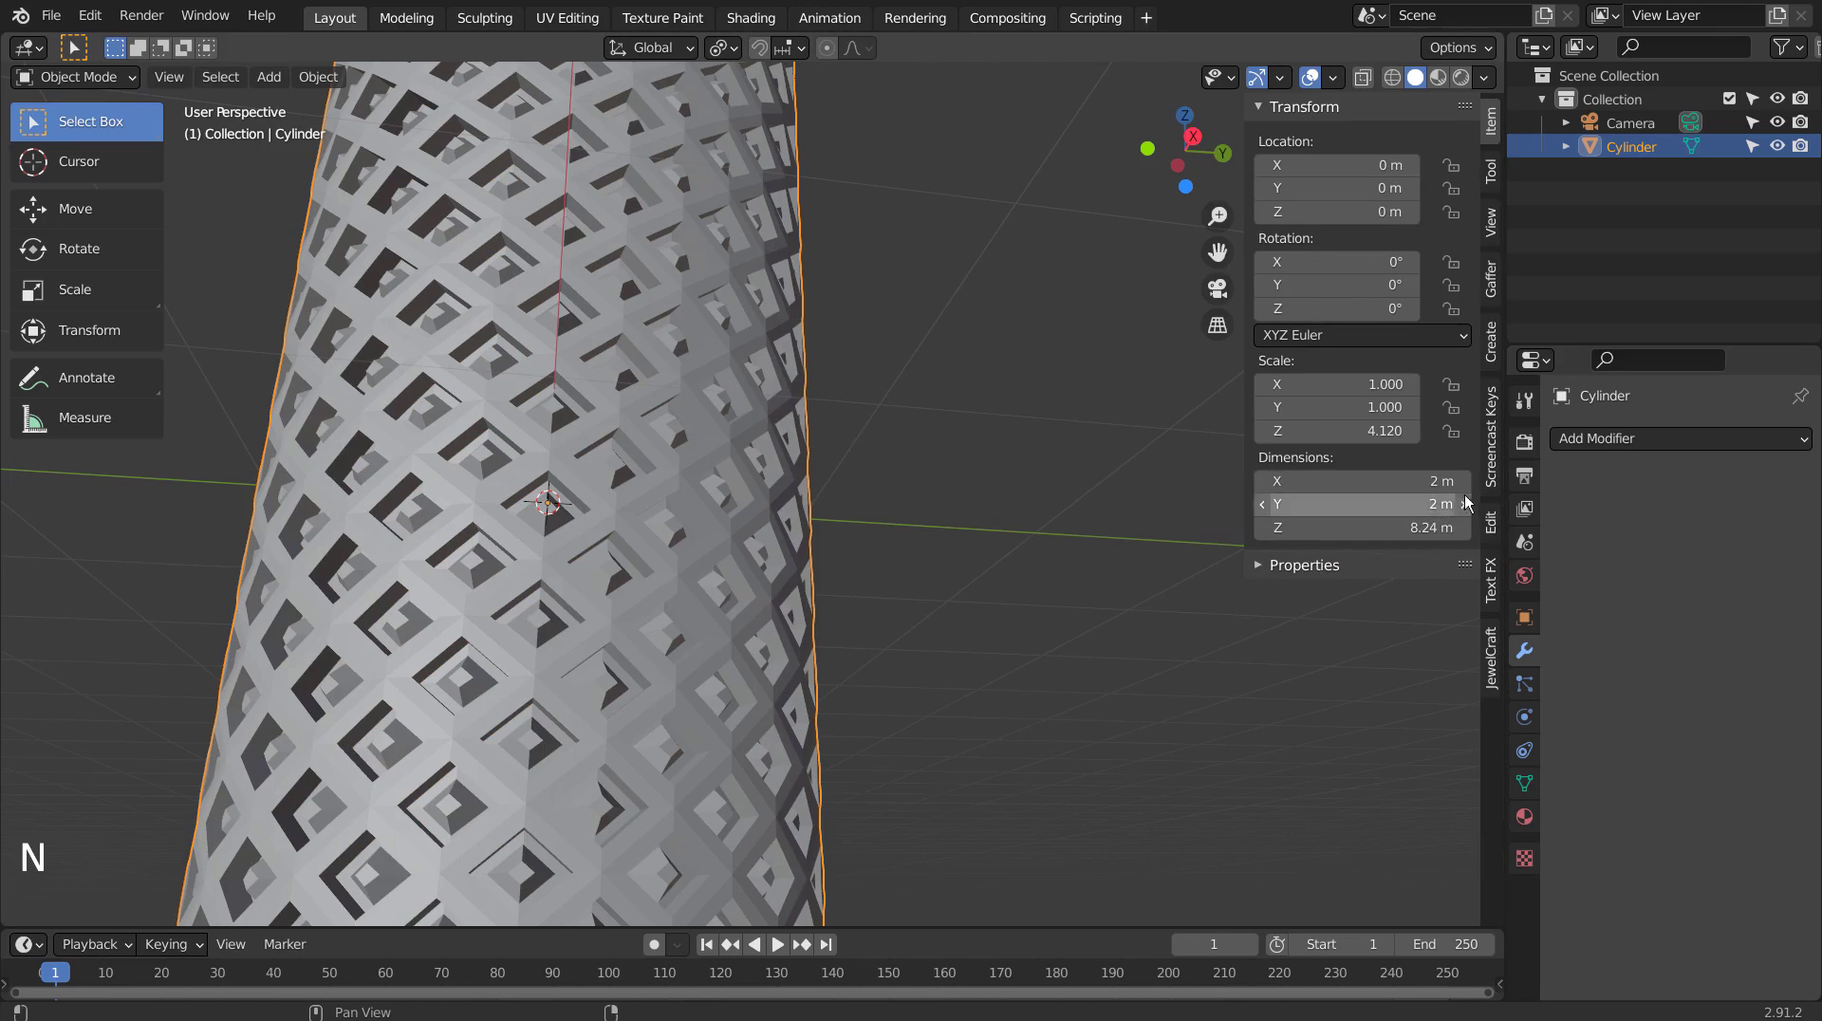
pyautogui.click(1493, 639)
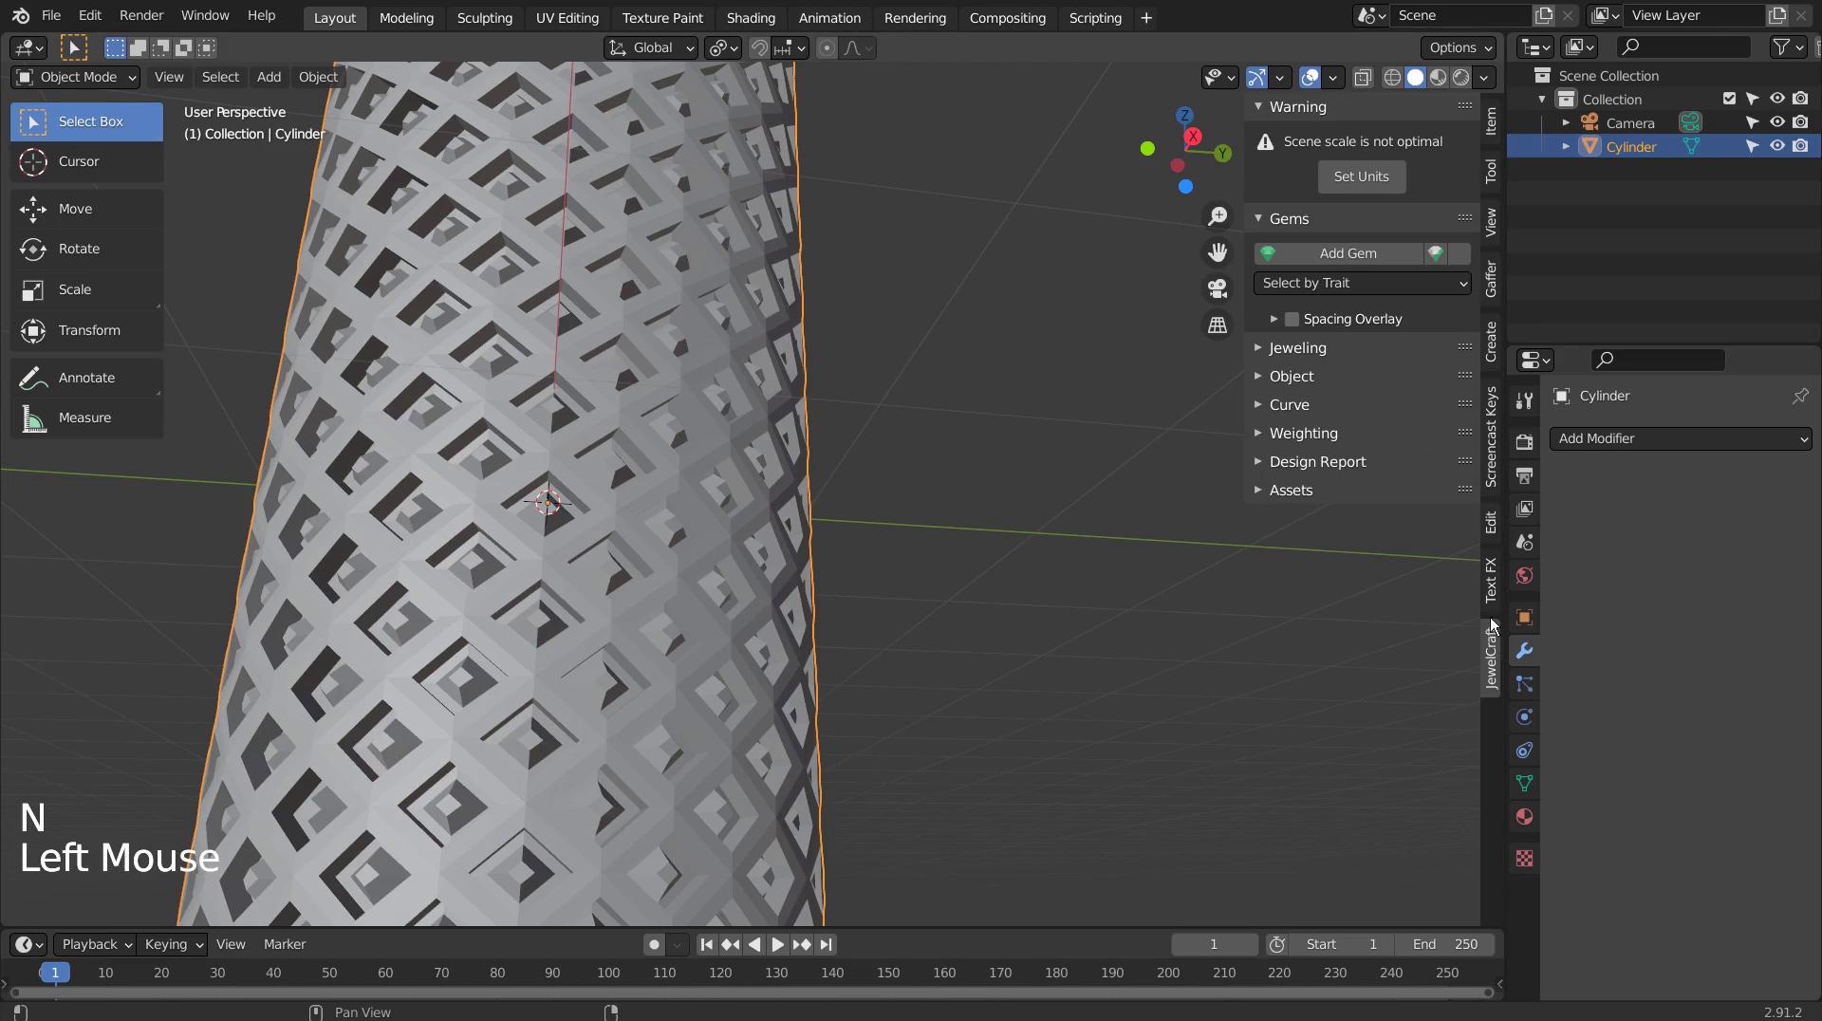
pyautogui.click(1363, 254)
pyautogui.click(1402, 538)
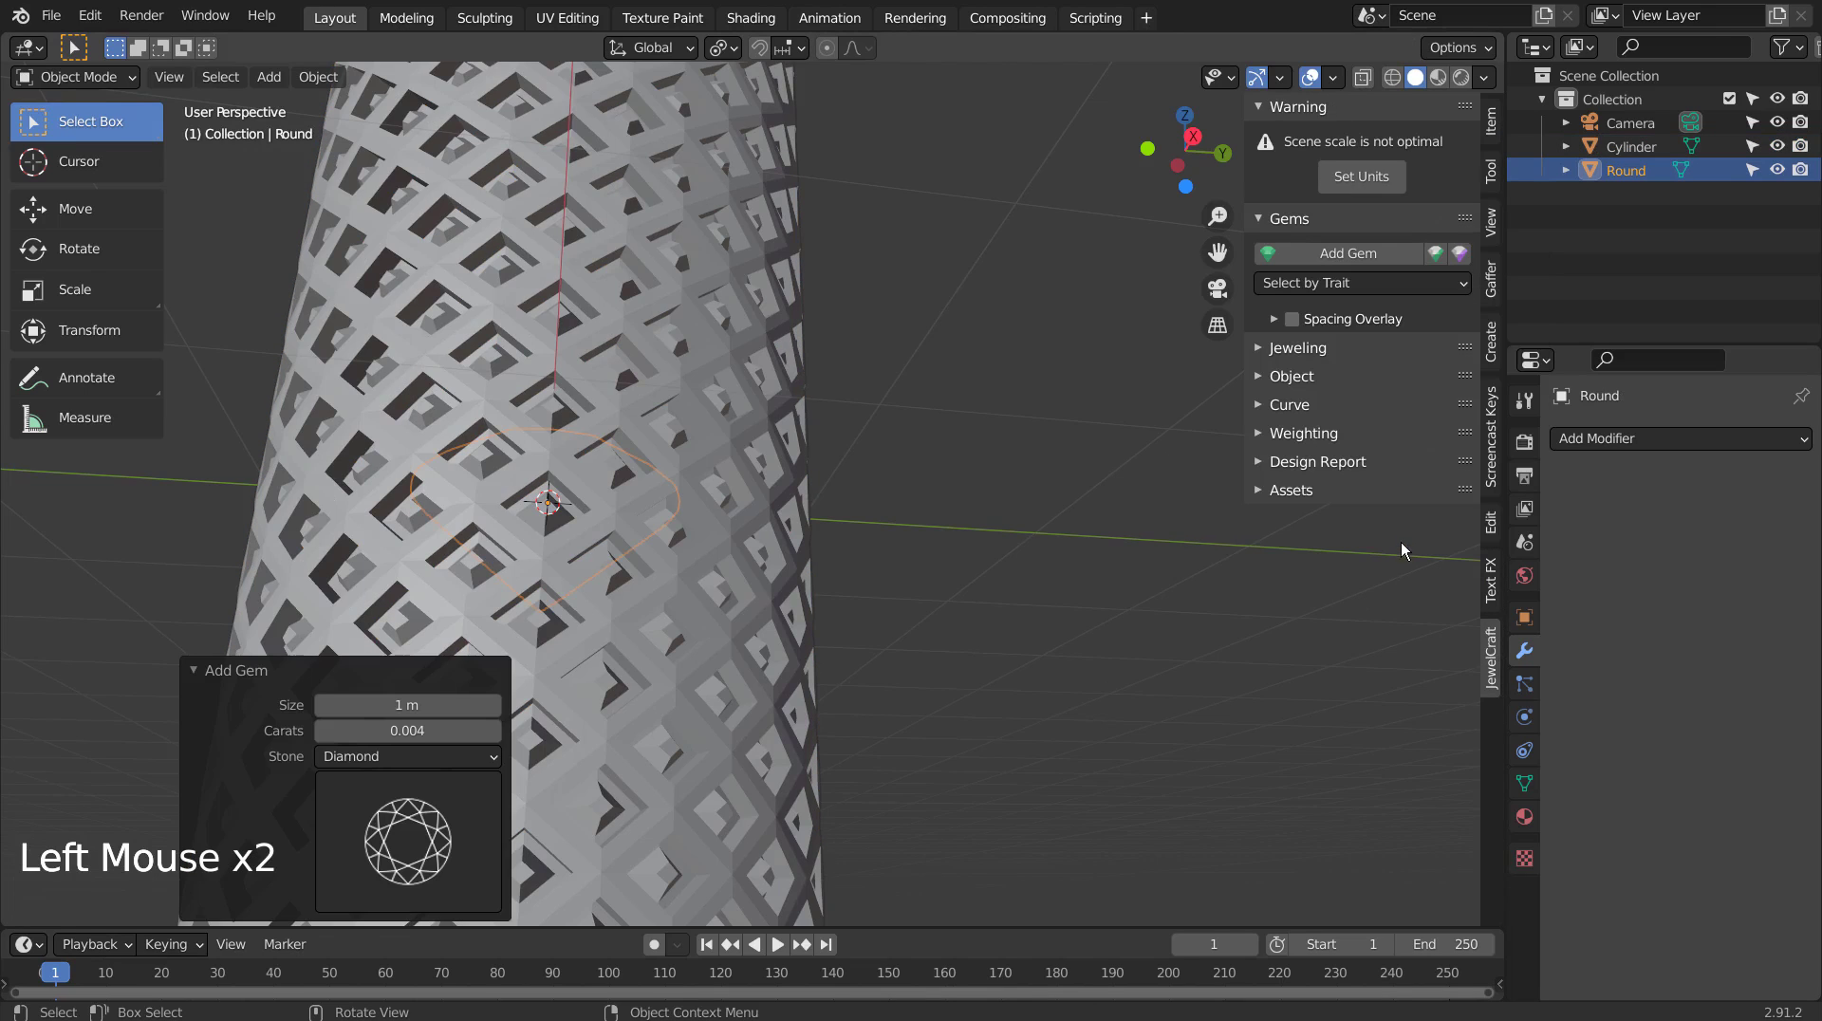
pyautogui.press('f')
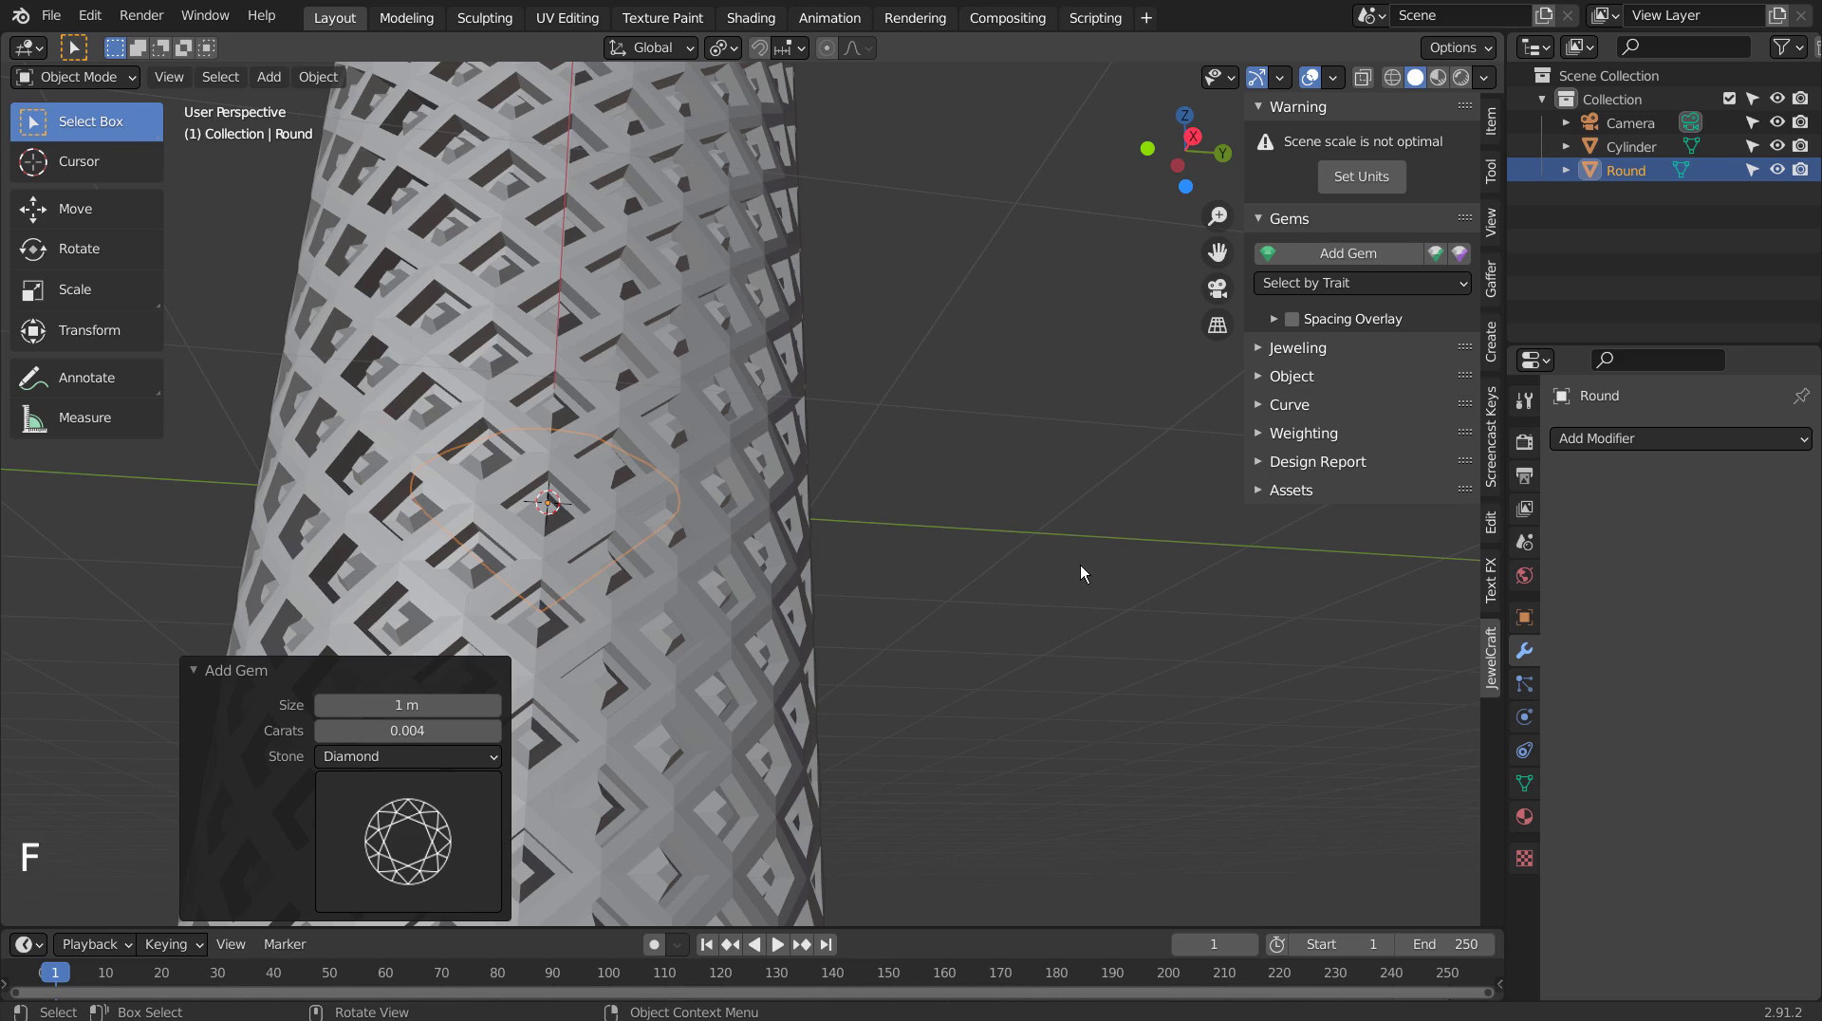
pyautogui.press('g')
pyautogui.press('y')
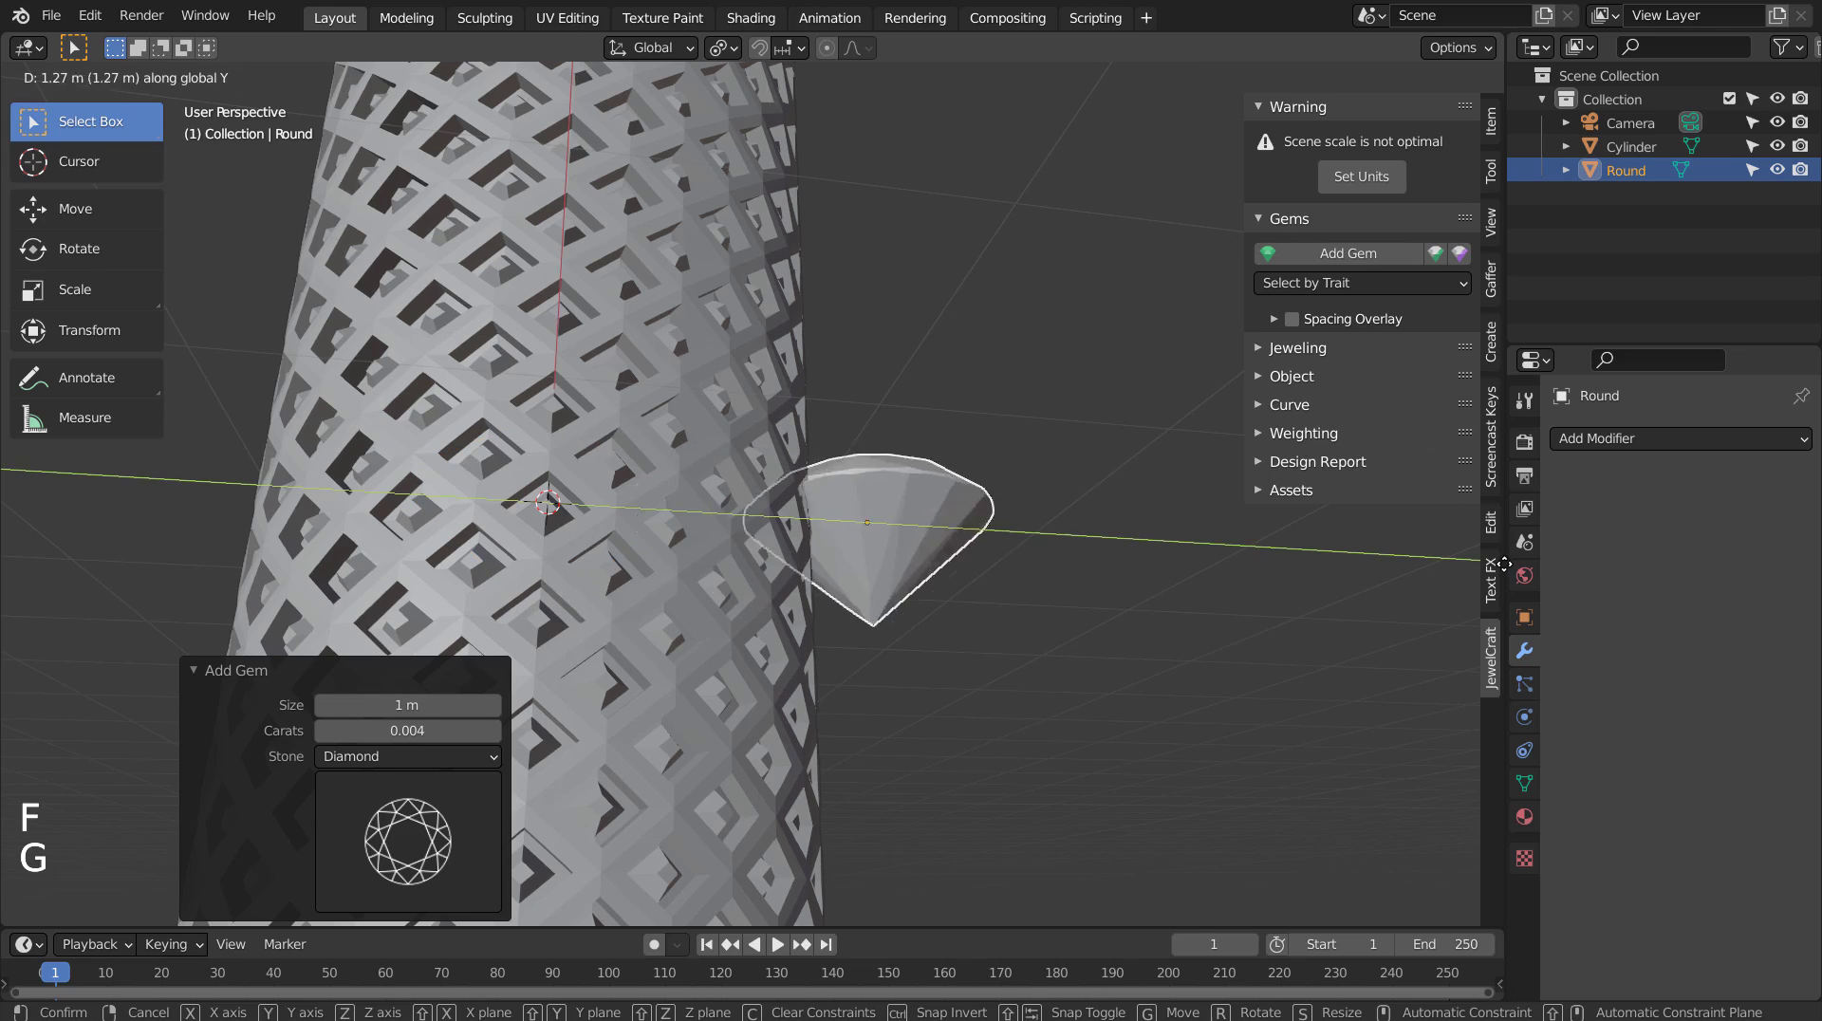
pyautogui.click(311, 552)
# - Copy the gem's Diamond material onto the cylinder, then delete the gem
pyautogui.click(480, 557)
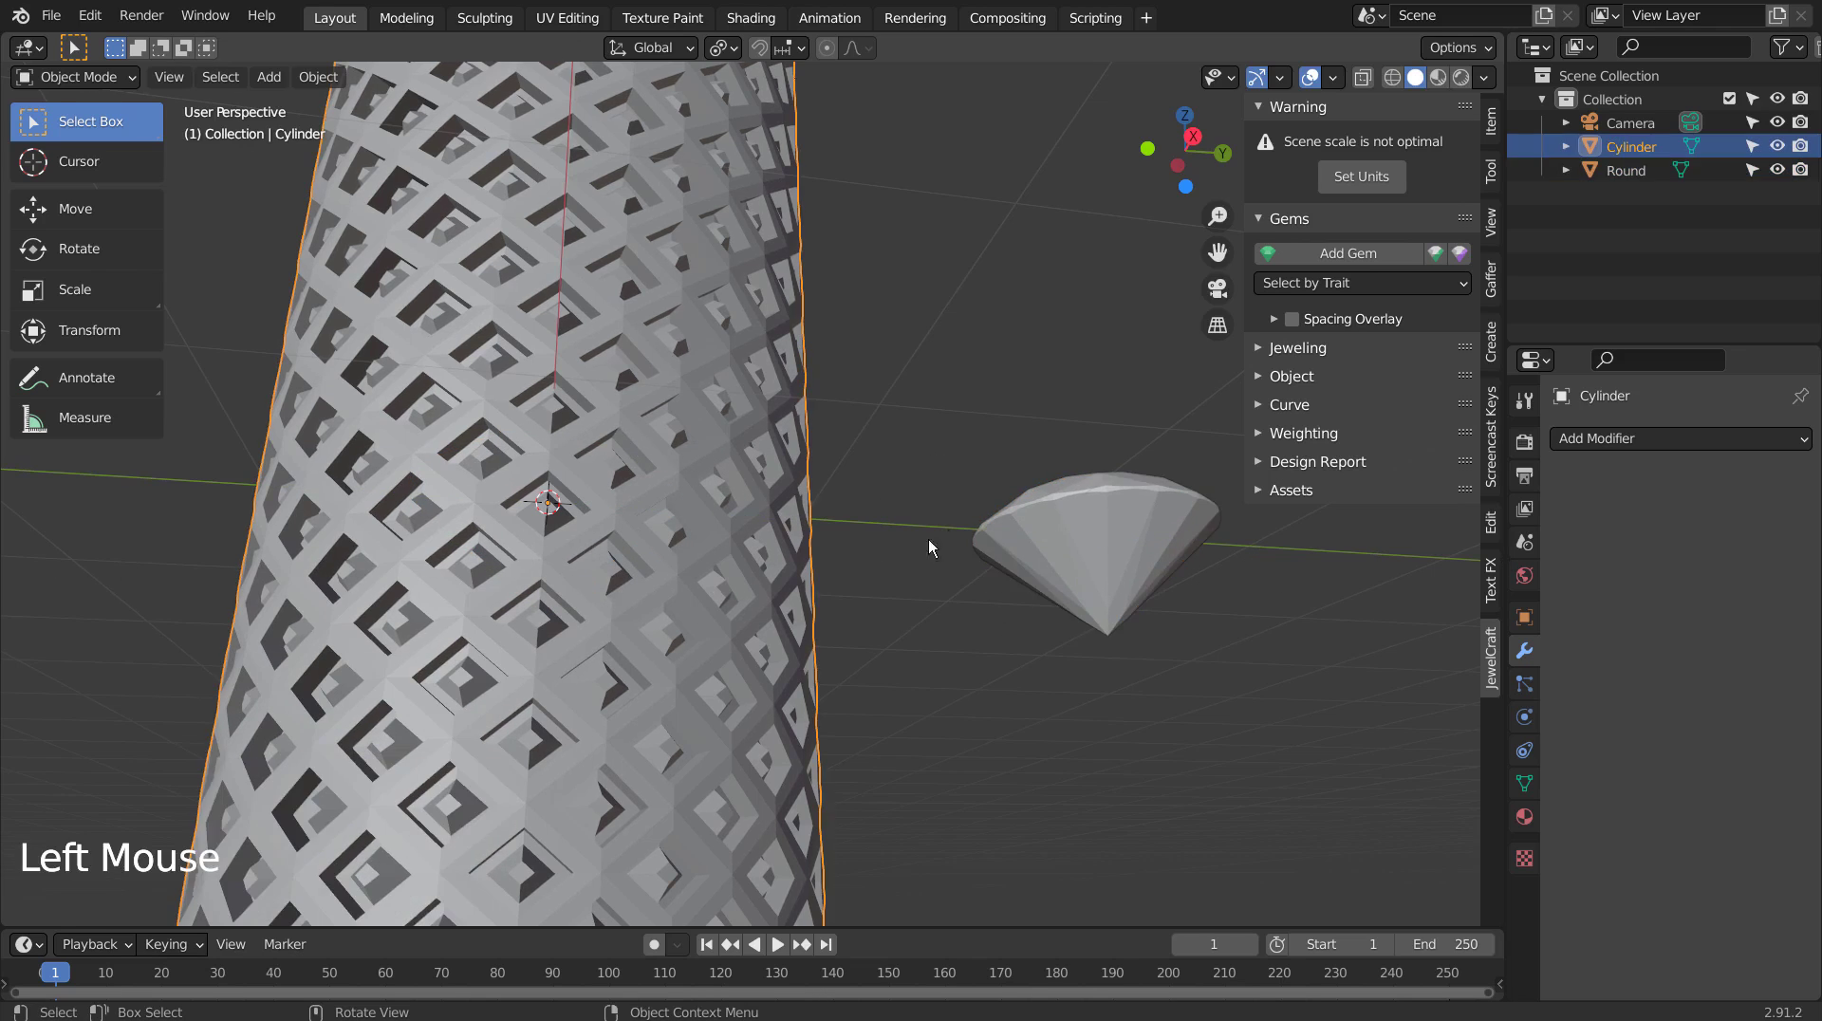
pyautogui.keyDown('shift'); pyautogui.click(995, 520); pyautogui.keyUp('shift')
pyautogui.click(1523, 818)
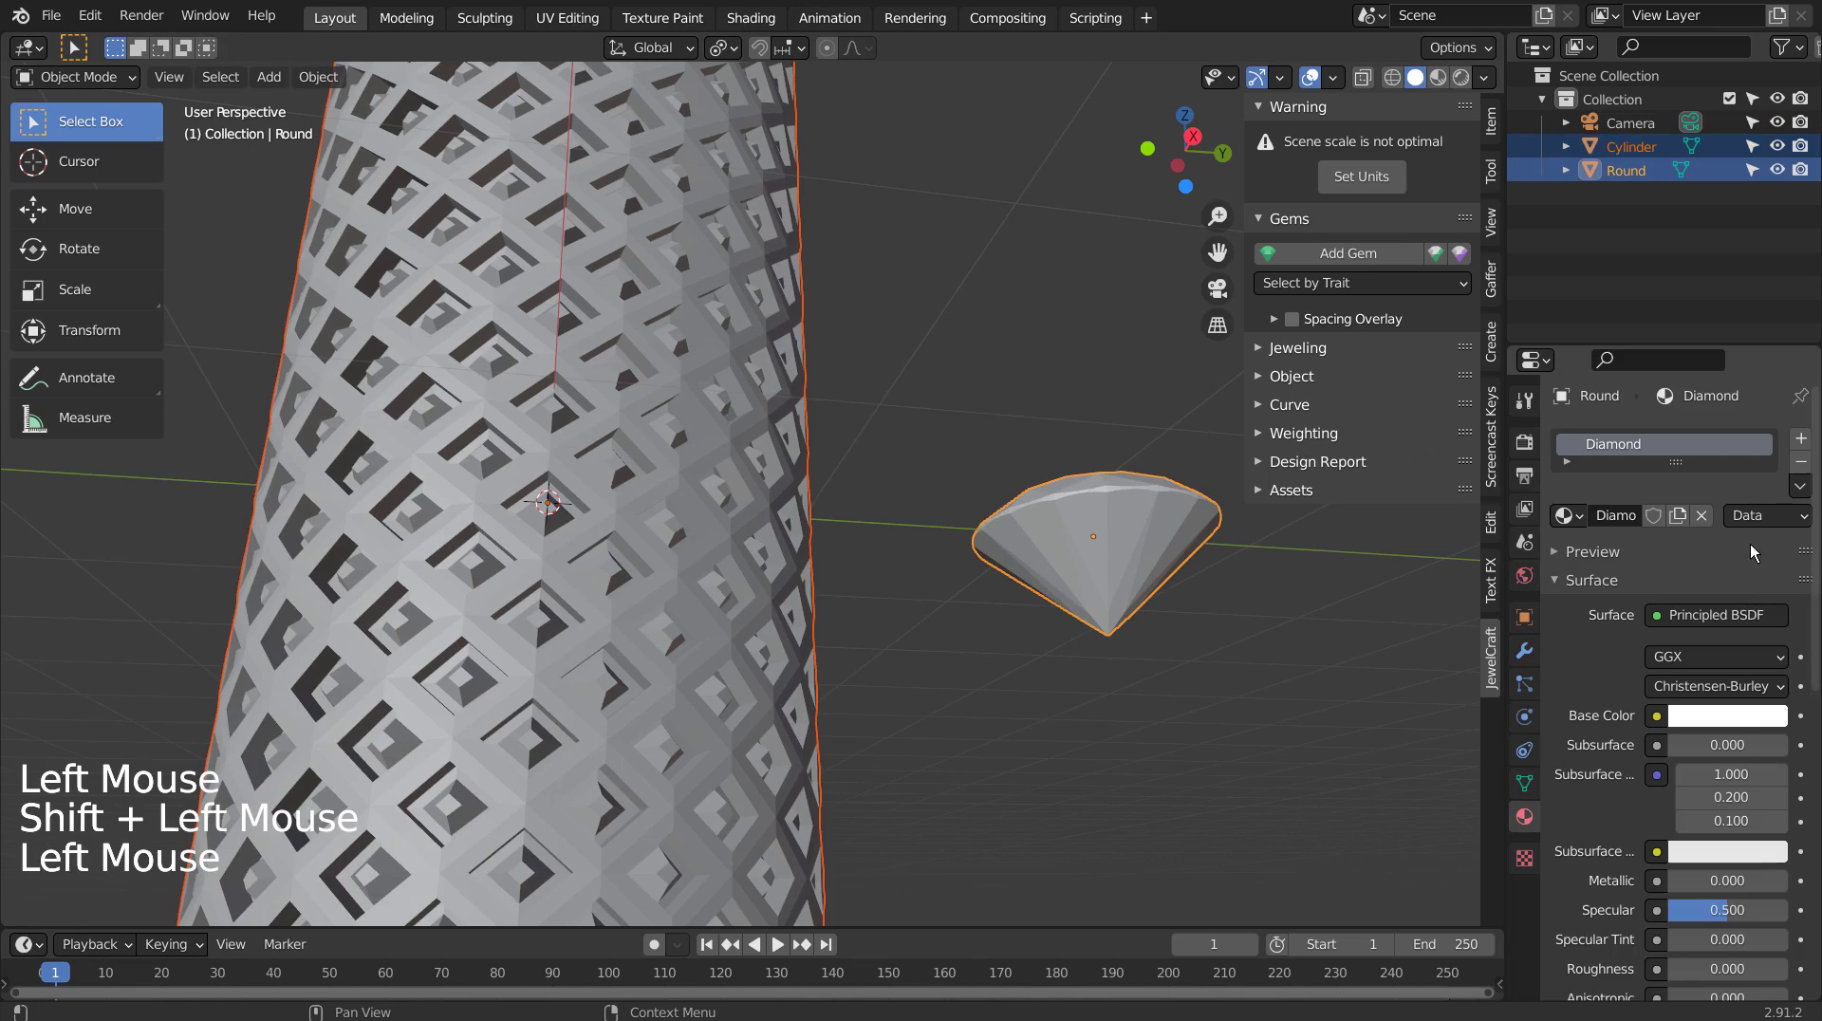
pyautogui.click(1801, 486)
pyautogui.click(1767, 539)
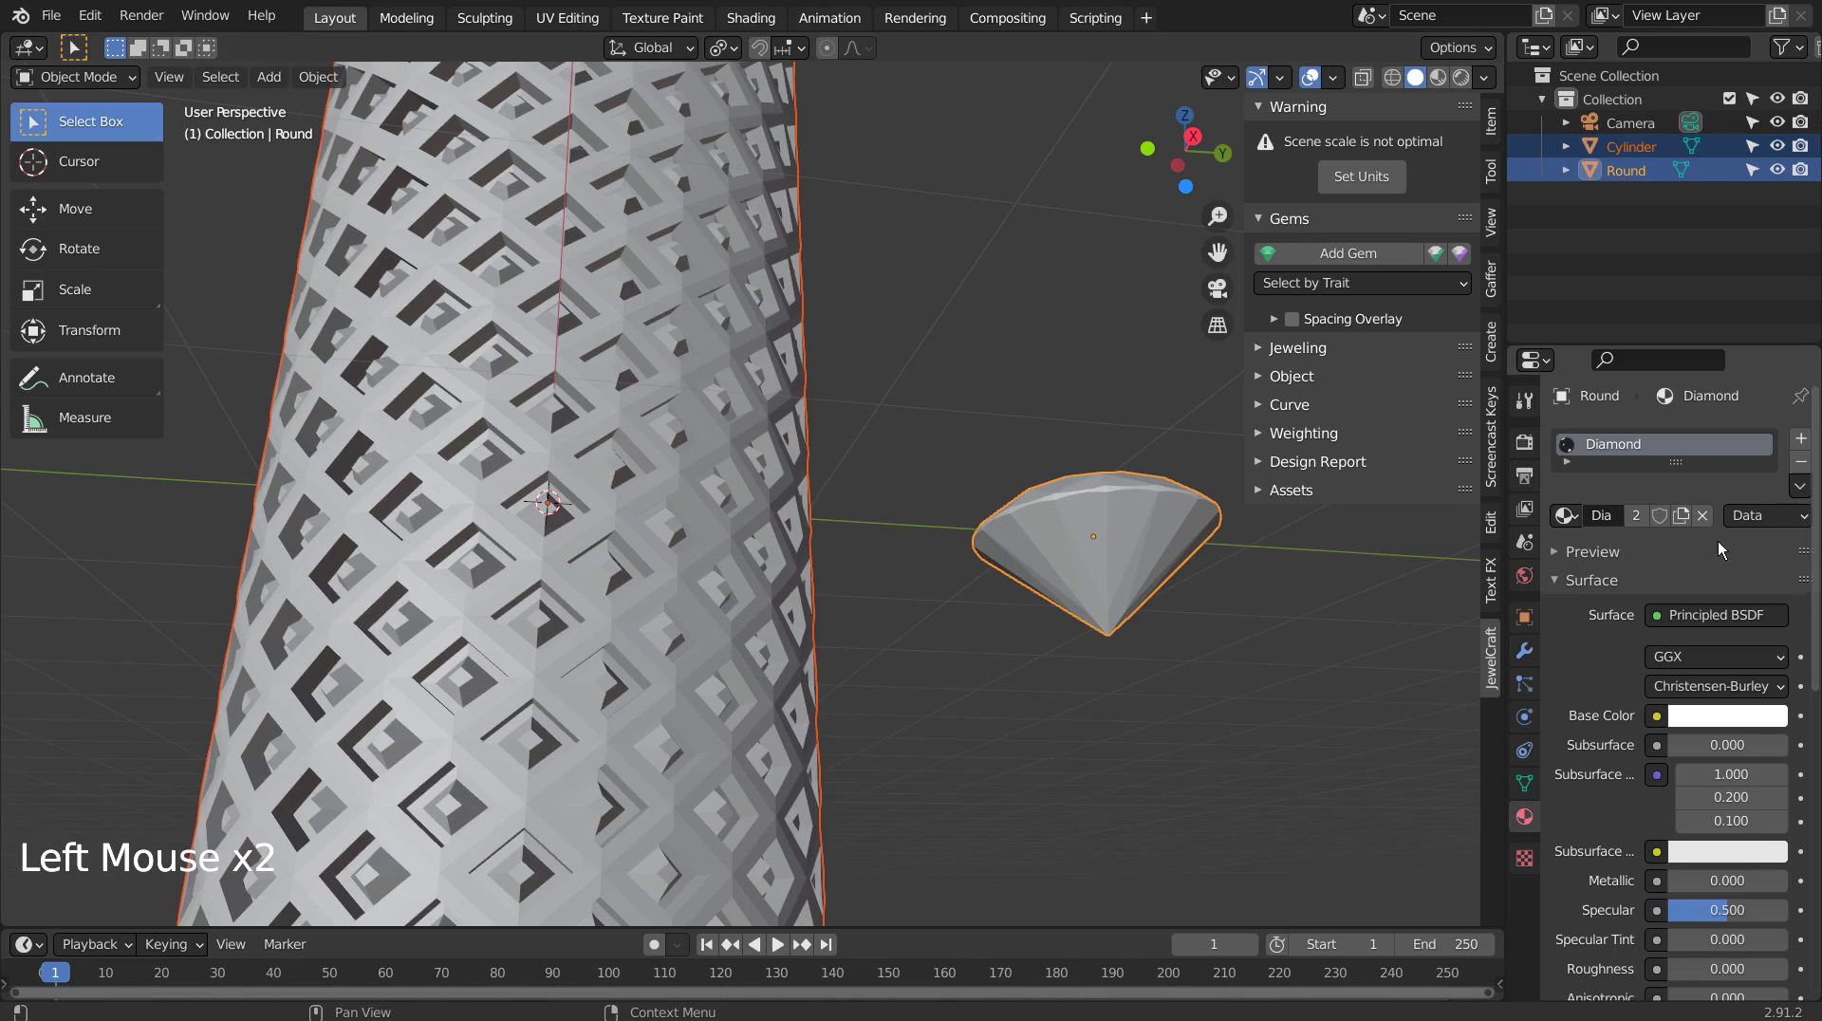
pyautogui.click(1130, 538)
pyautogui.press('x')
pyautogui.click(1131, 537)
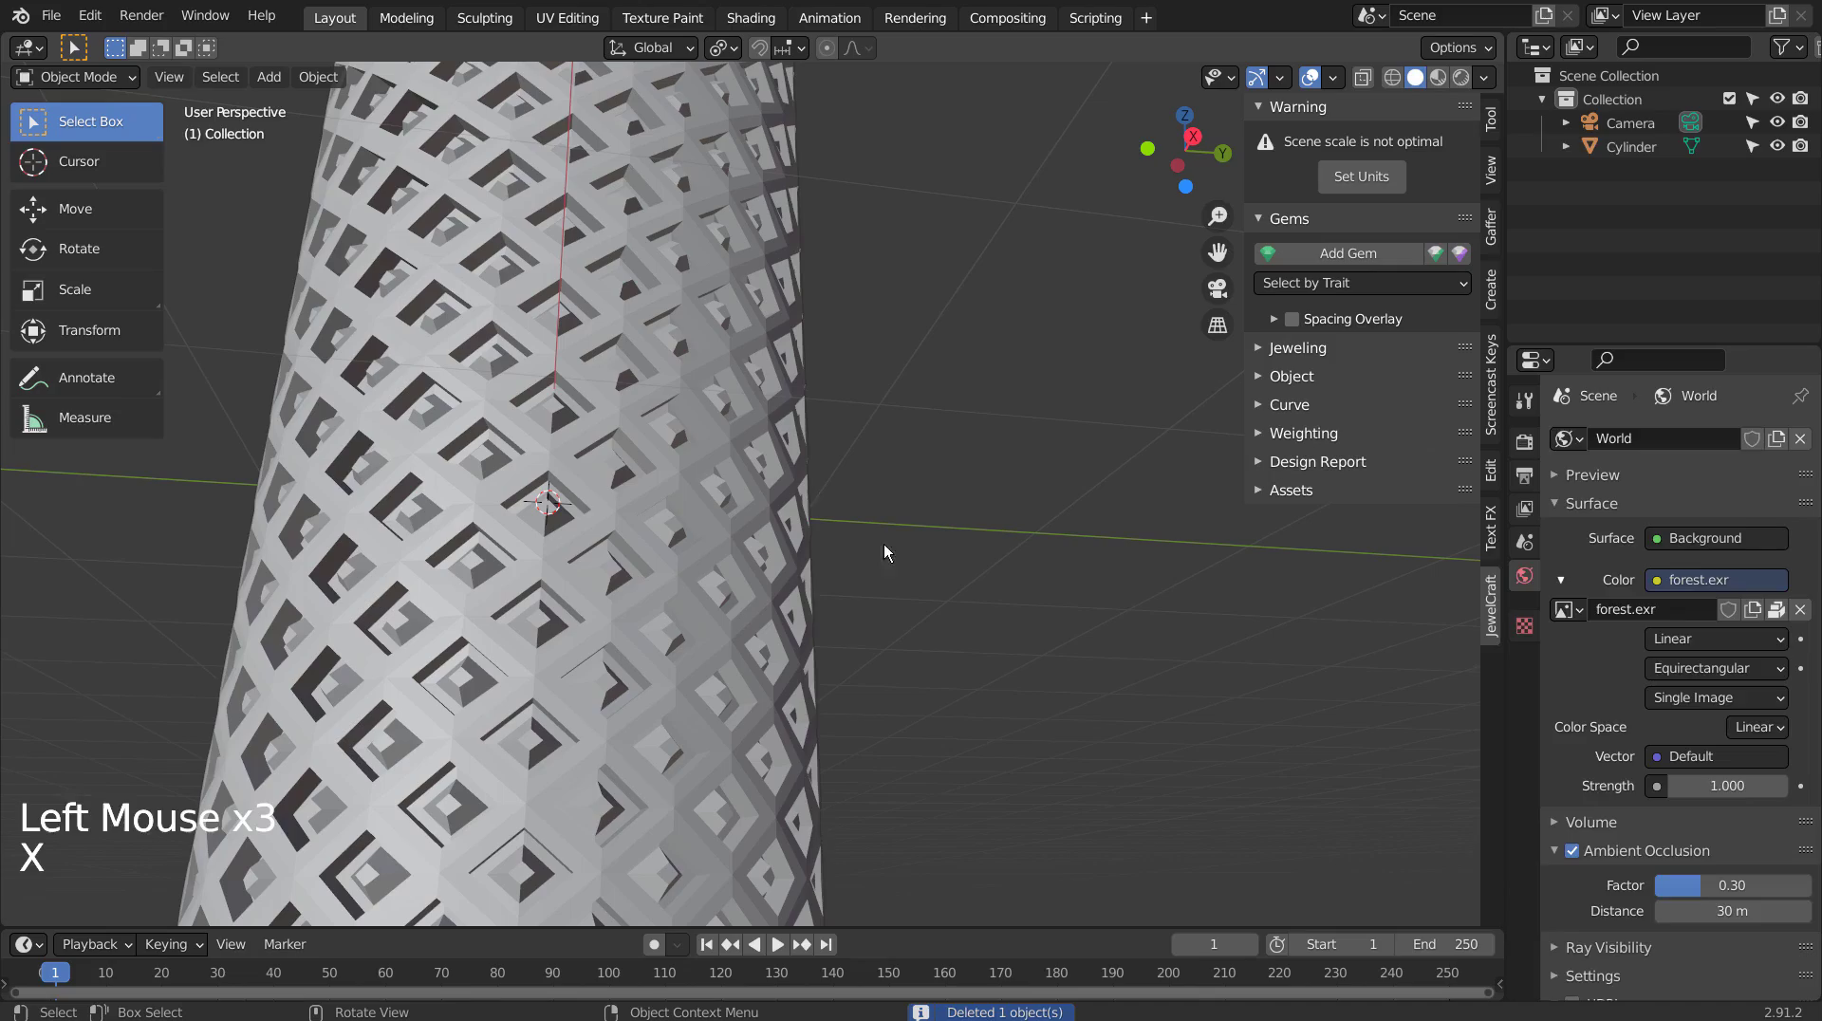
# - Preview the Diamond material in Rendered shading, then reselect the cylinder and enter Edit Mode
pyautogui.click(1461, 77)
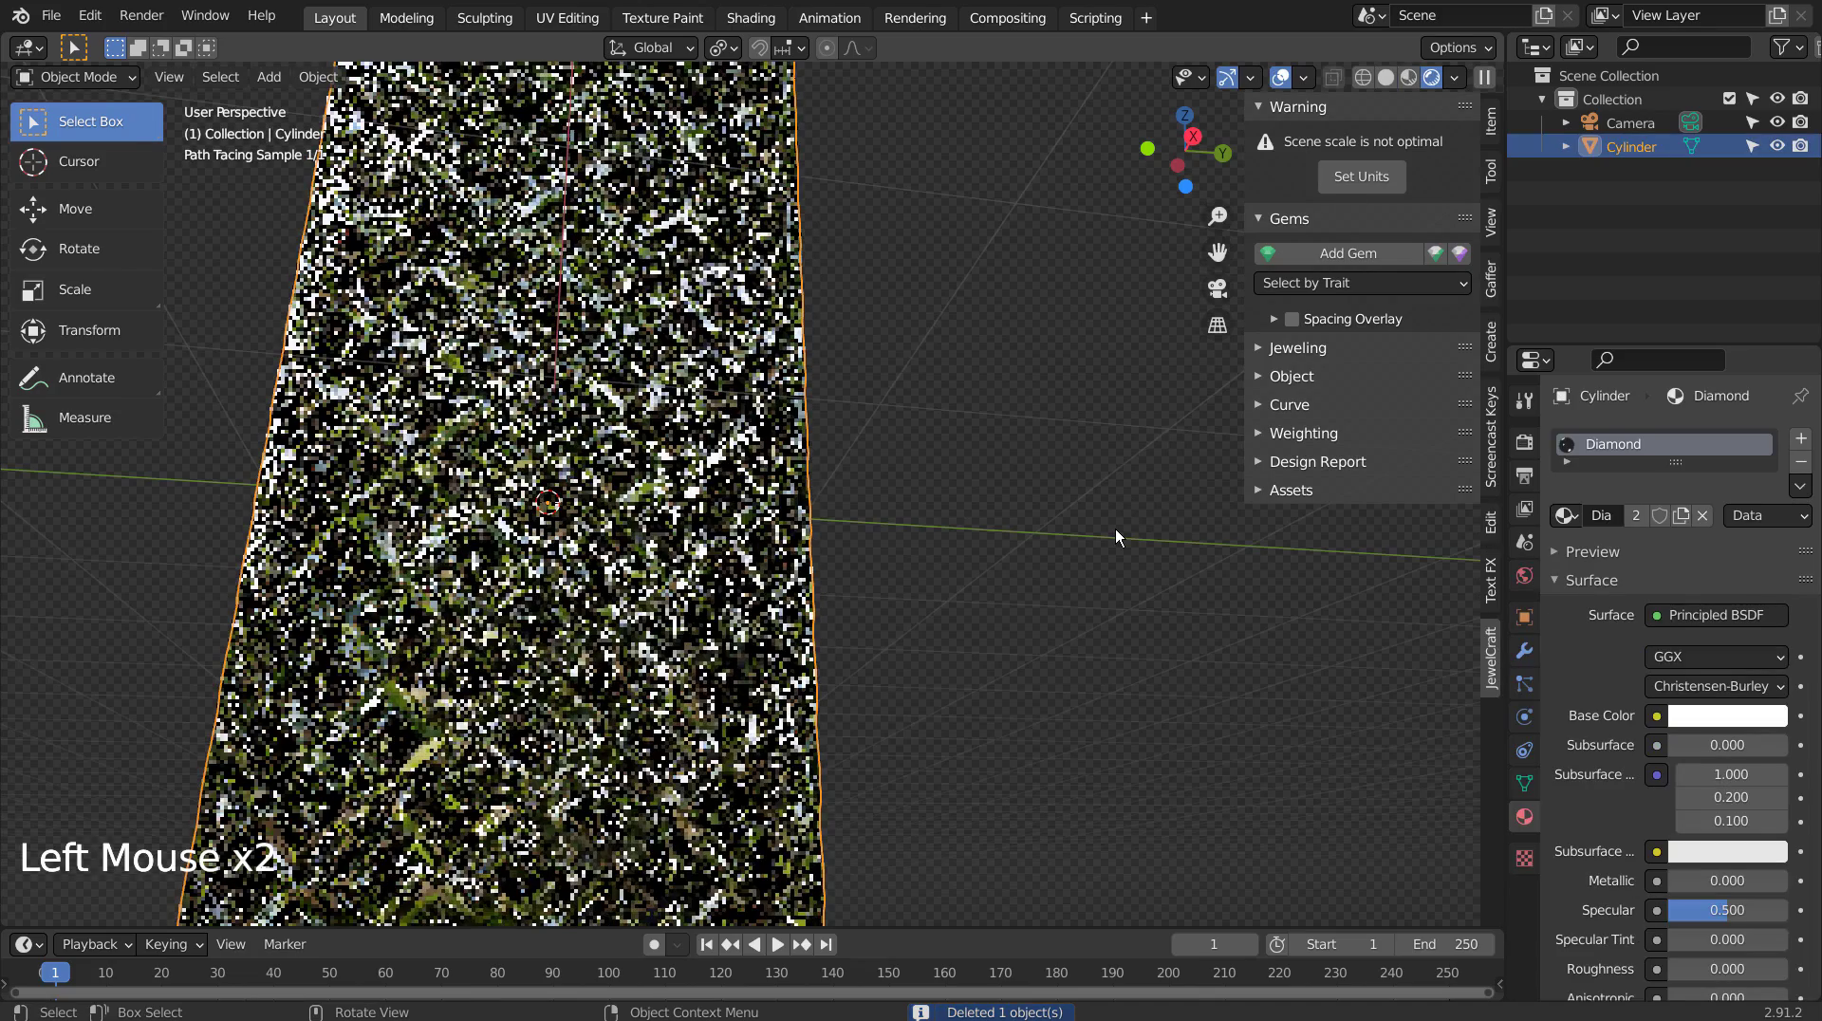
pyautogui.moveTo(1103, 598); pyautogui.dragTo(1101, 556, button='middle')
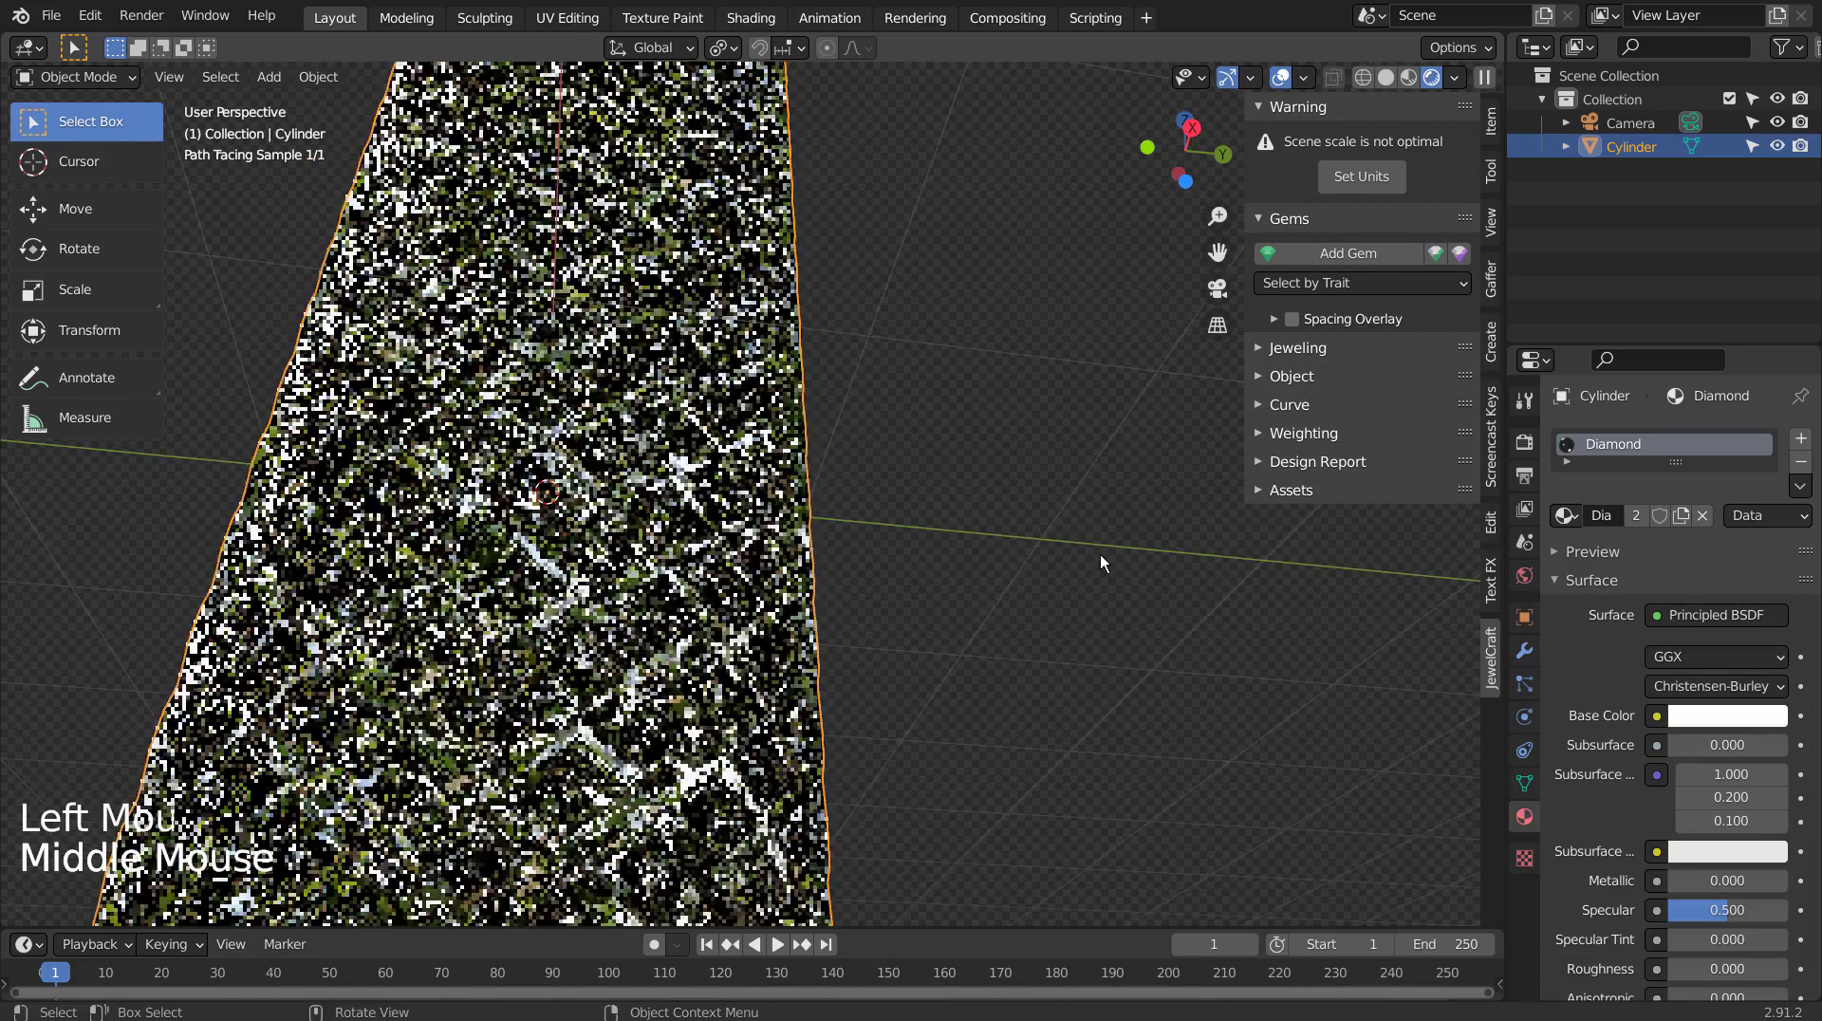
pyautogui.click(1086, 423)
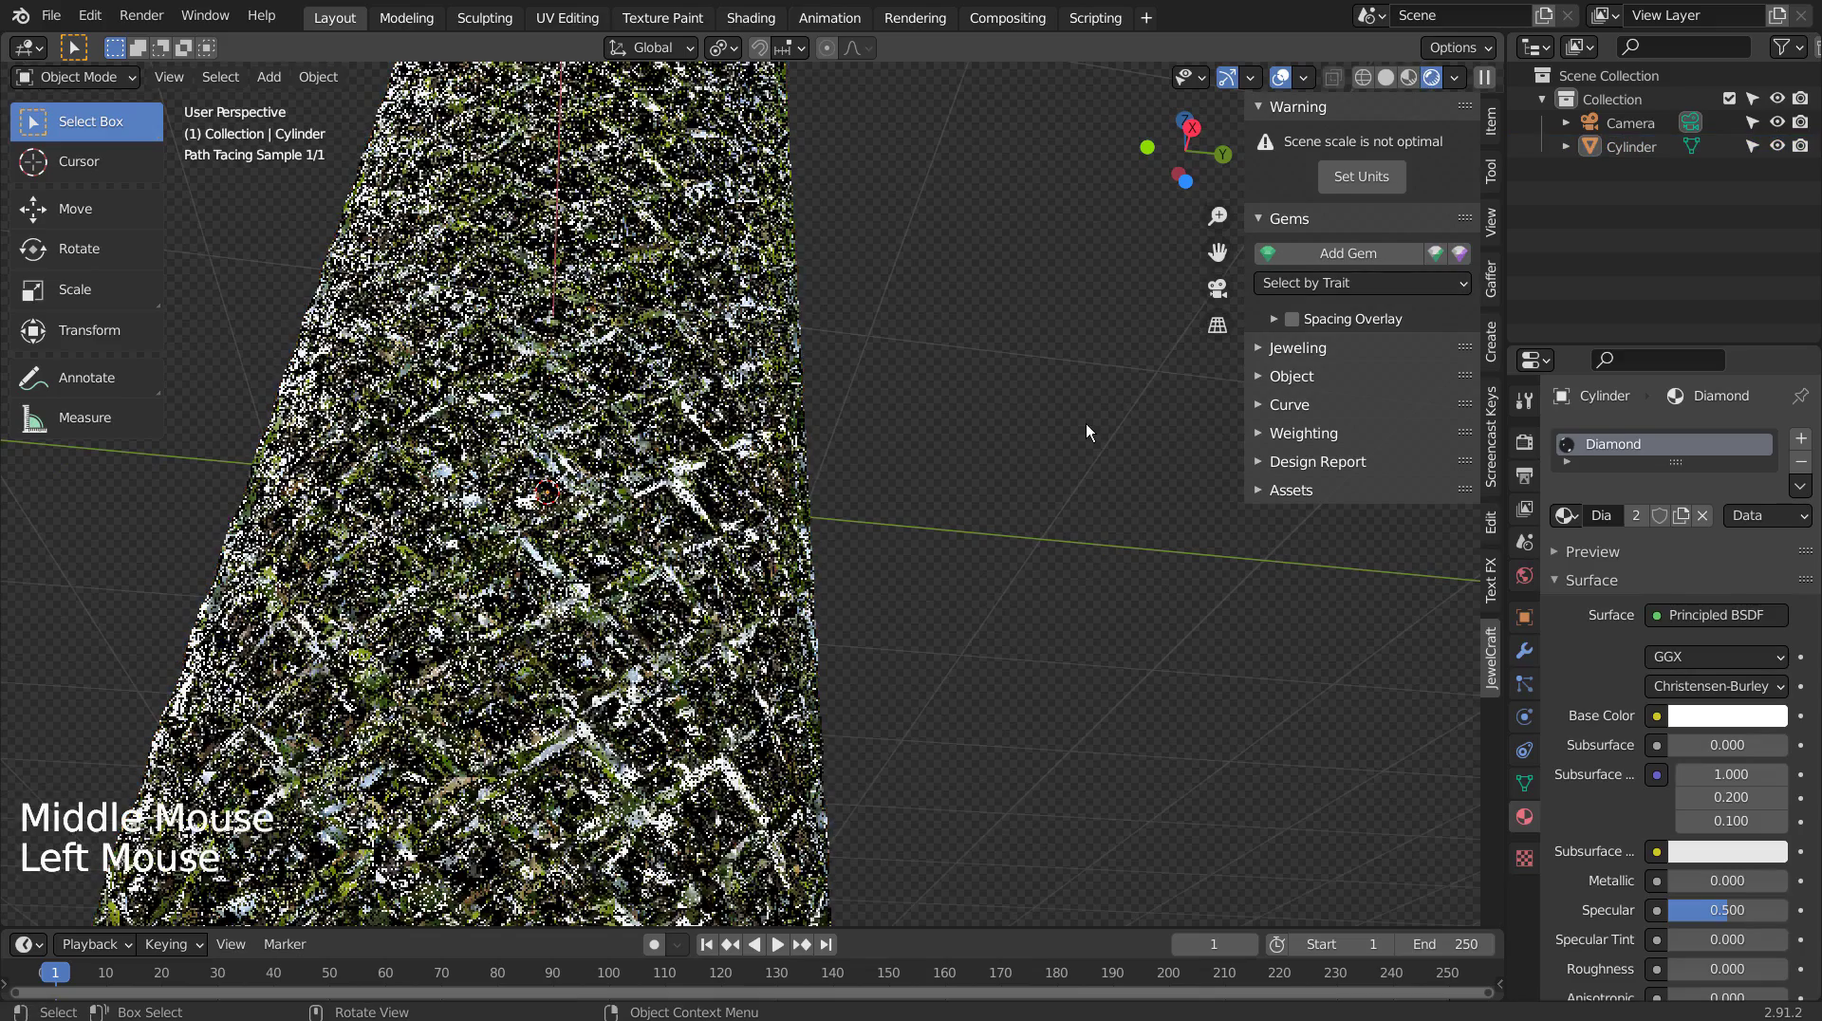
pyautogui.doubleClick(750, 569)
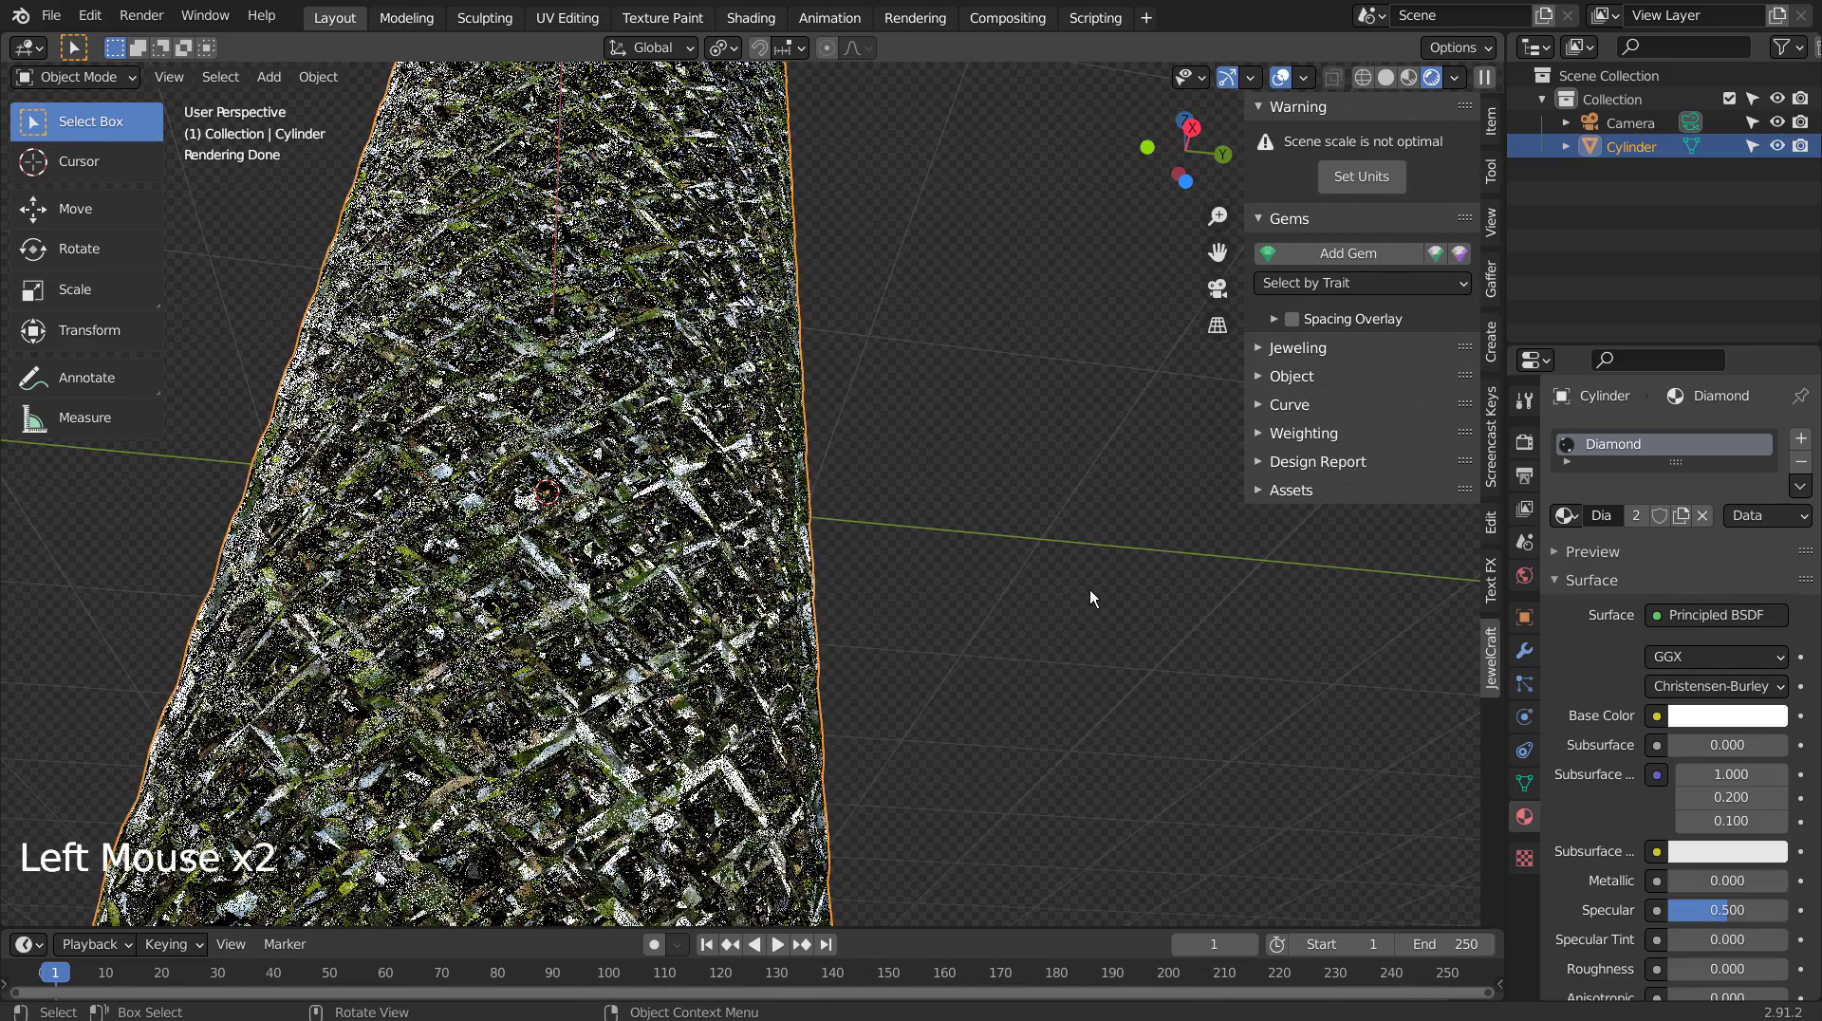
pyautogui.press('Tab')
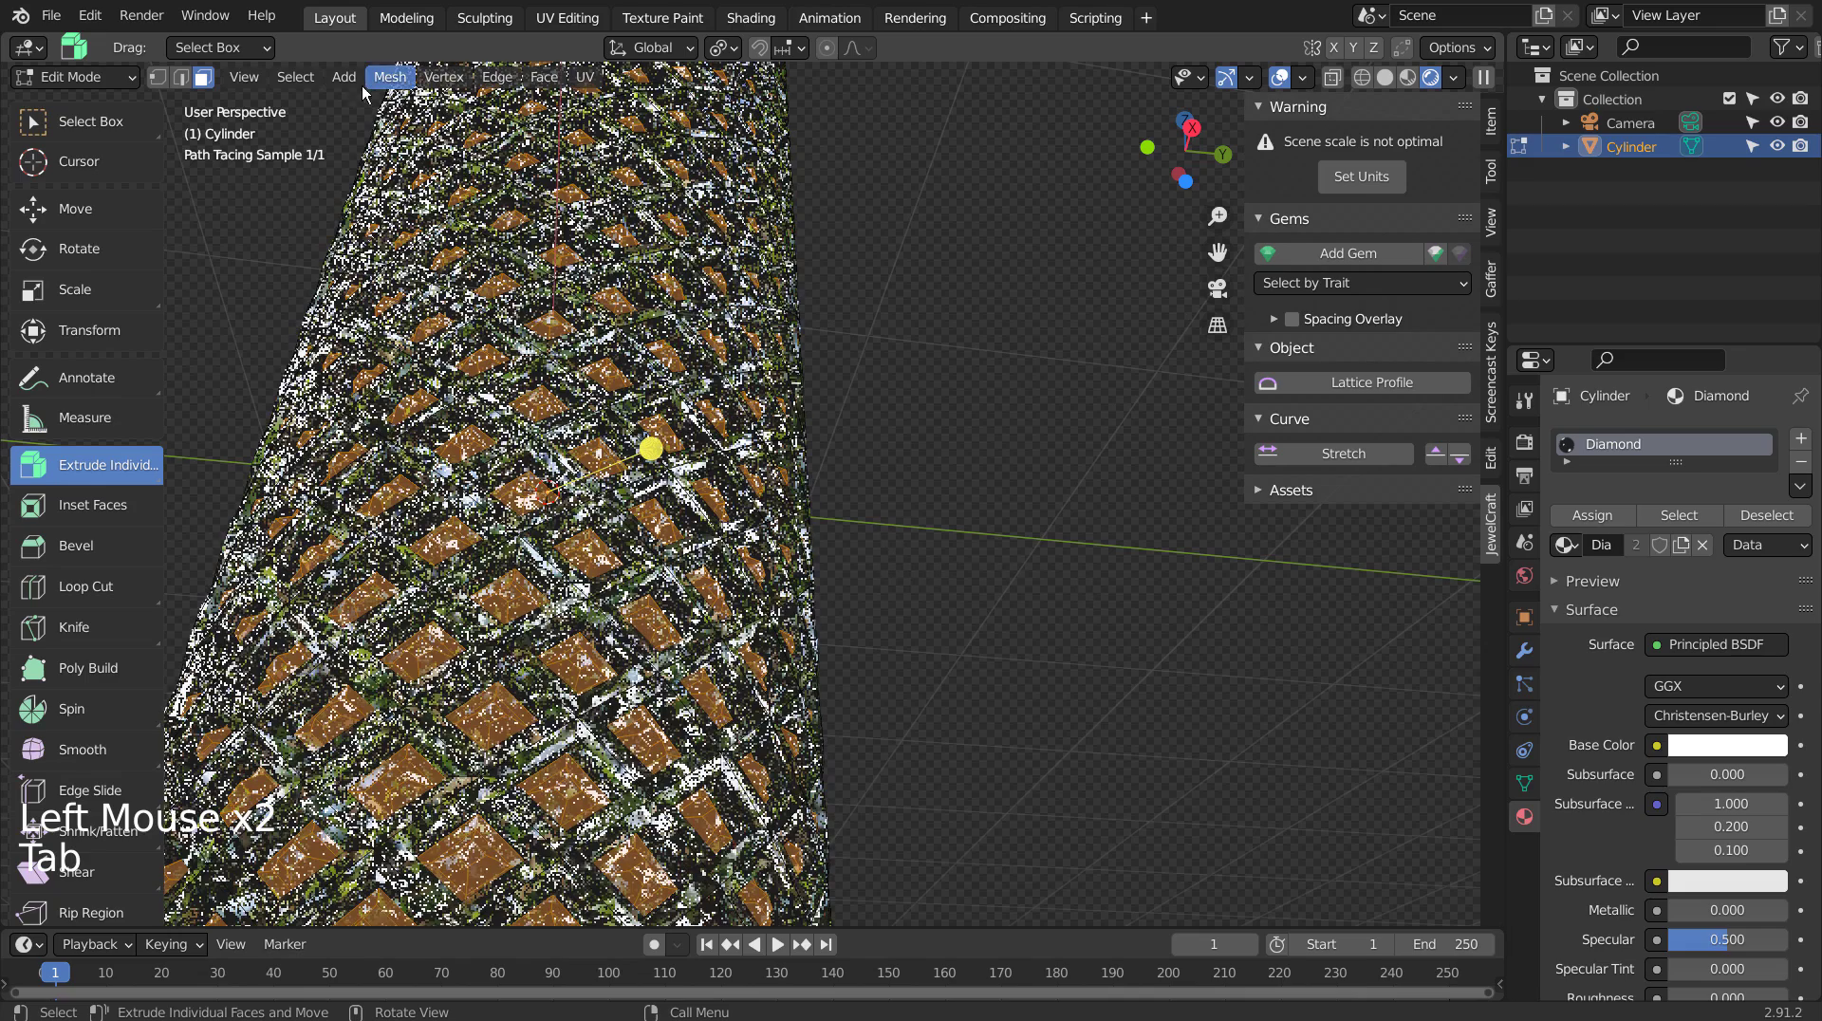
# - Invert the selection to the frame strips and add a second slot with a new material
pyautogui.click(296, 78)
pyautogui.click(319, 152)
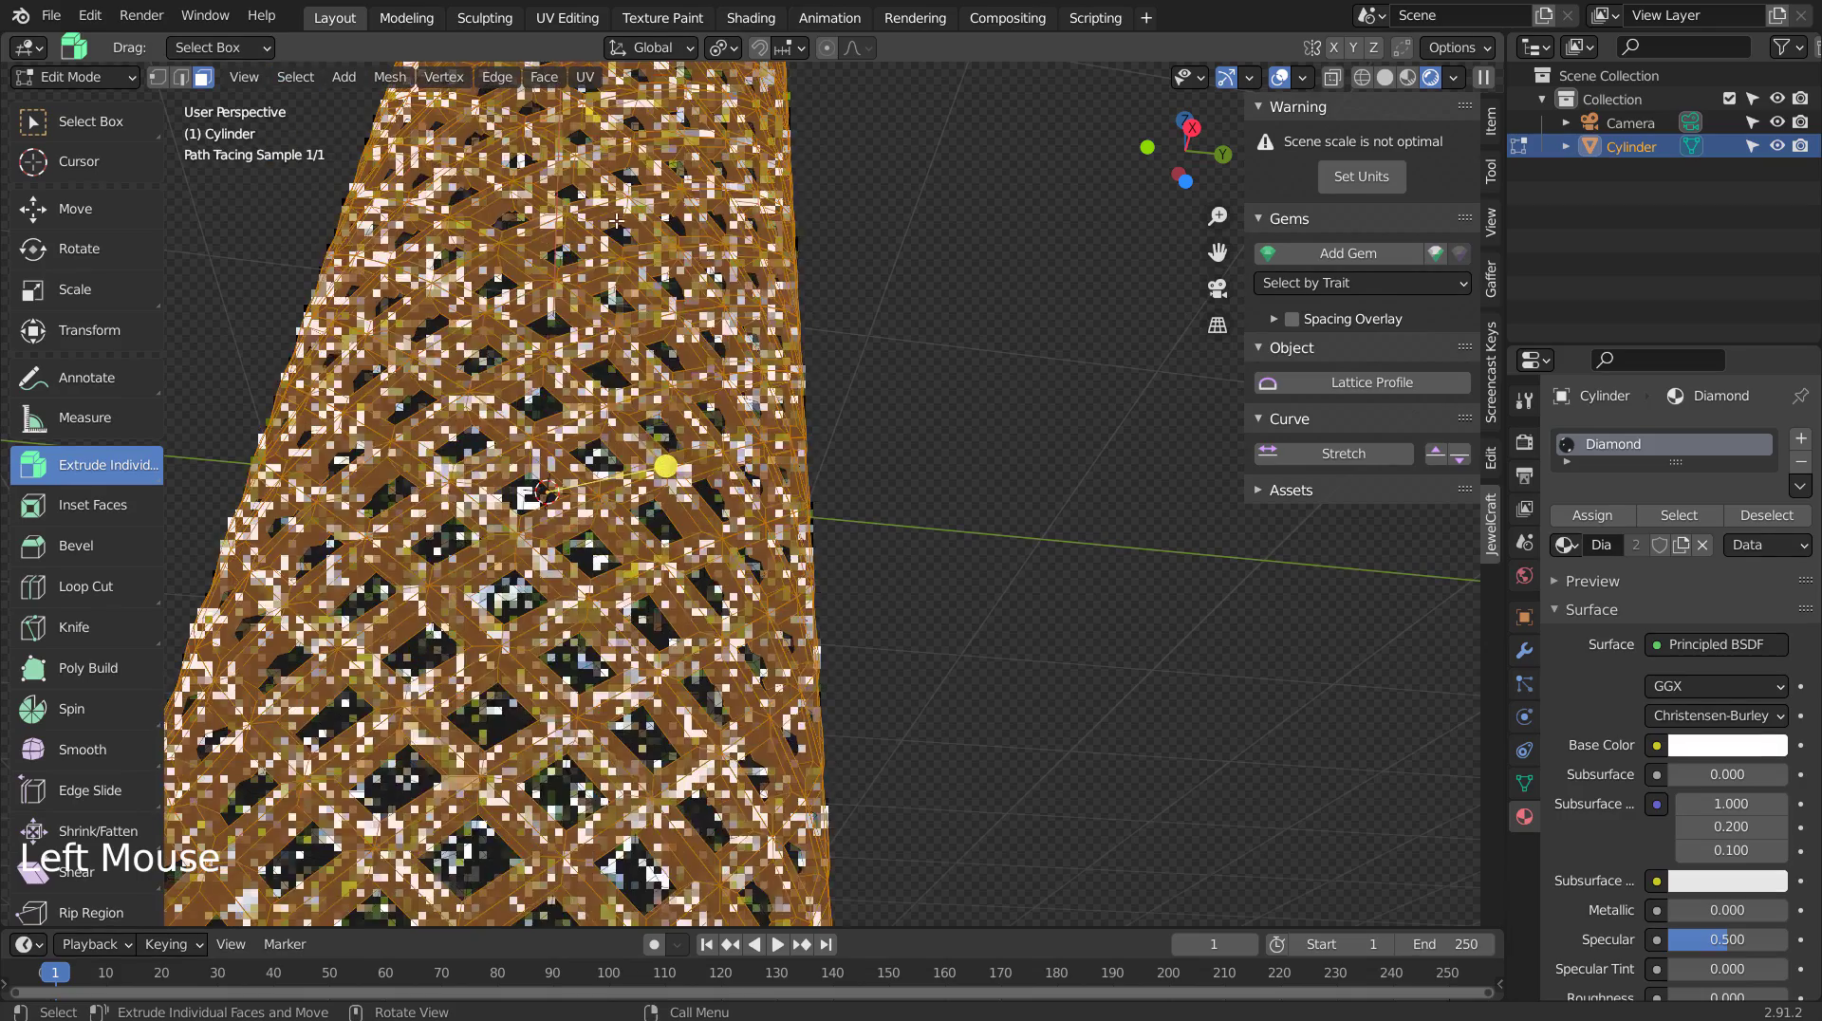
pyautogui.click(1801, 439)
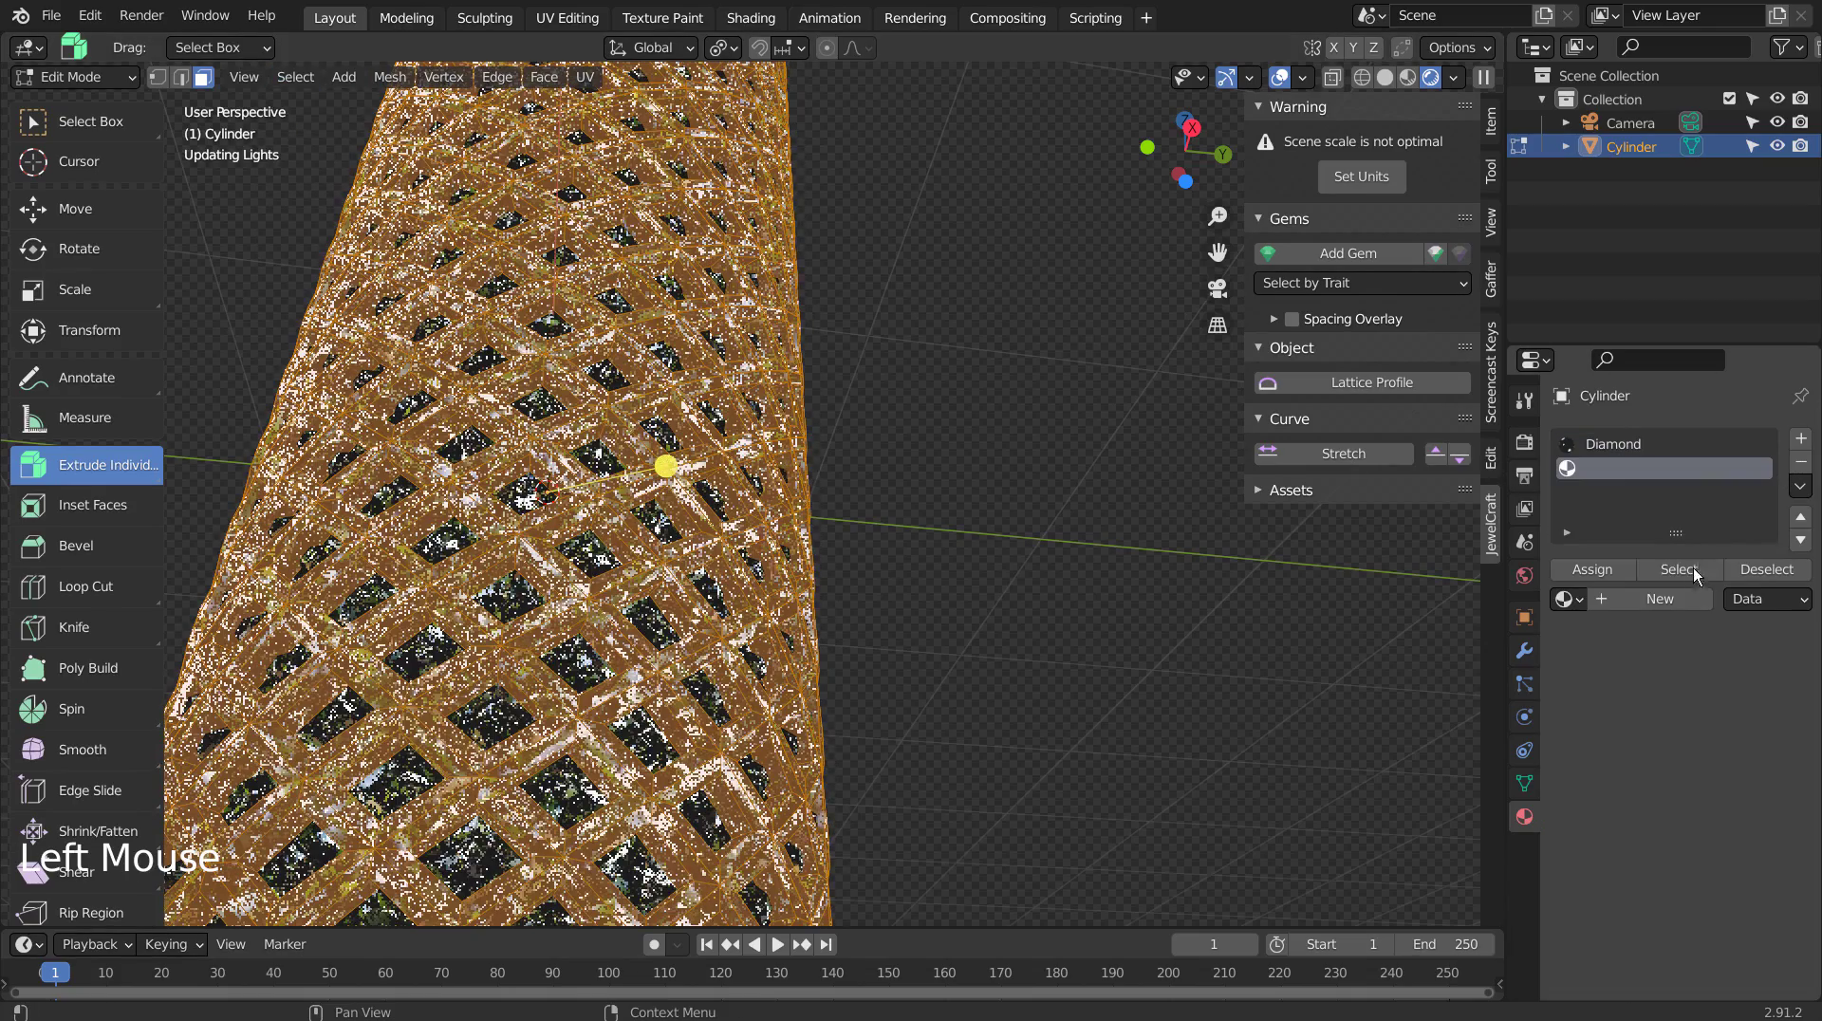
pyautogui.click(1673, 598)
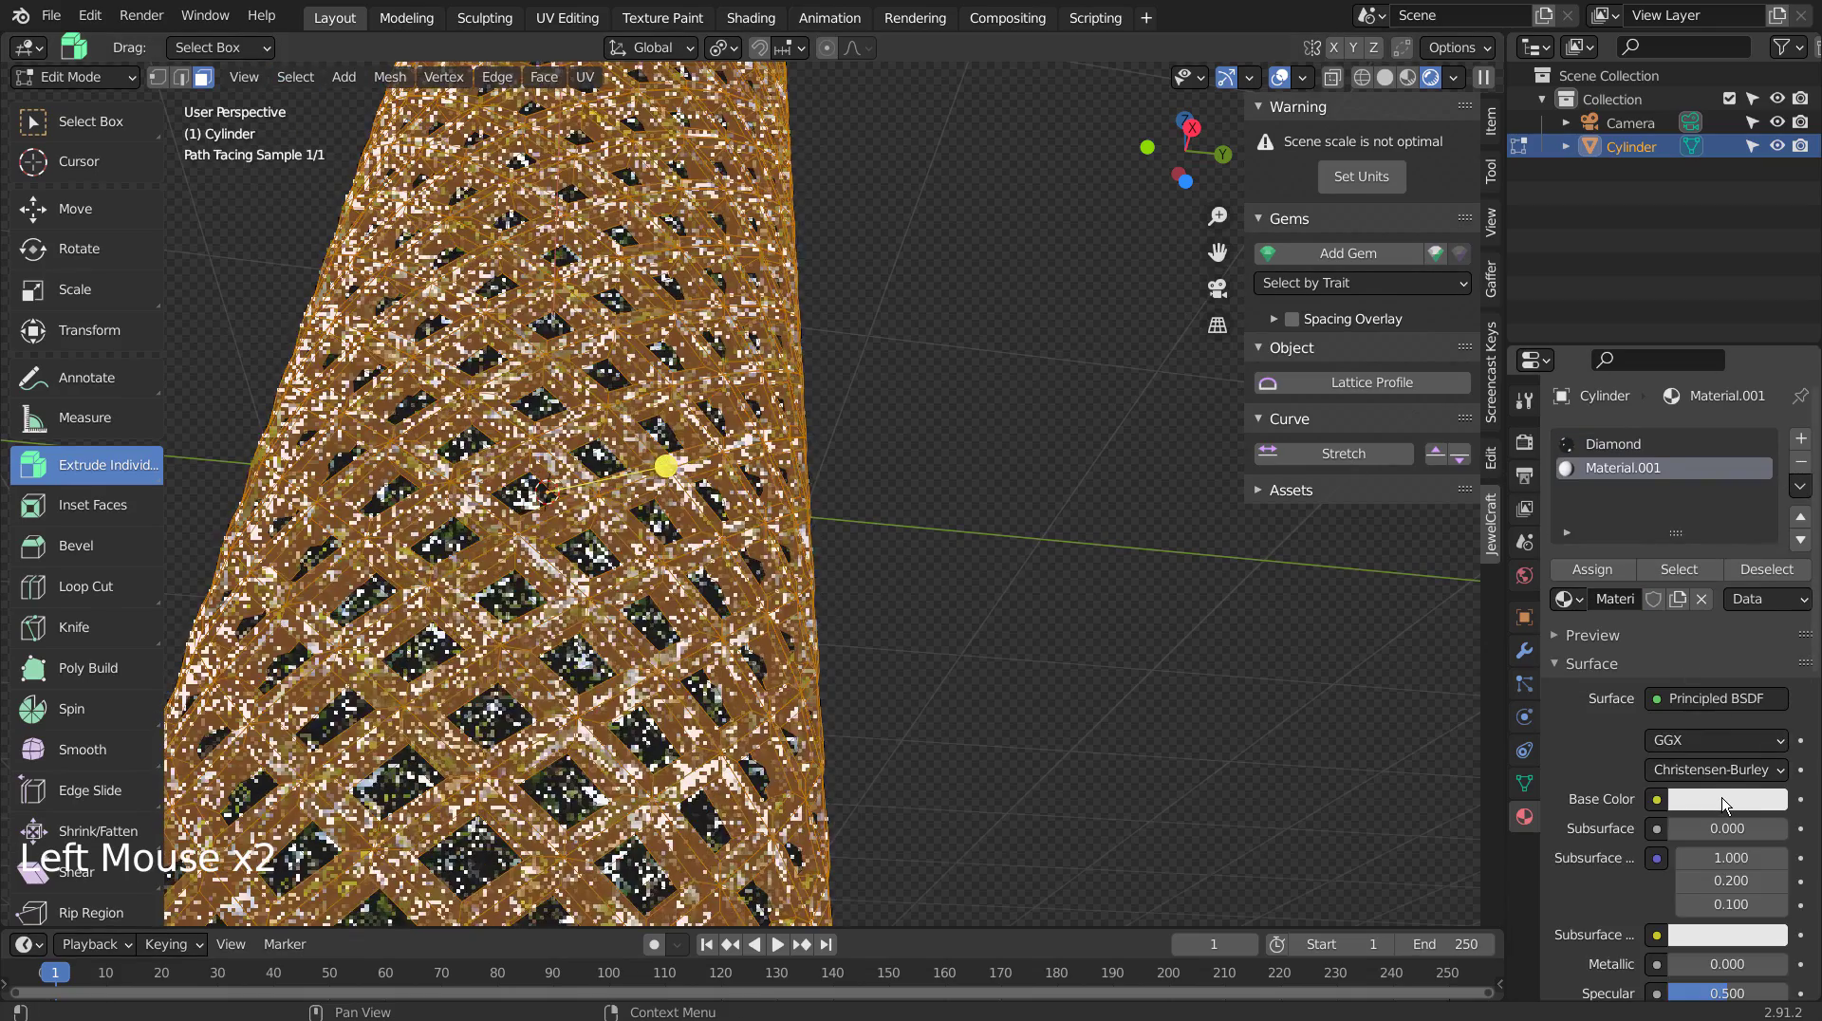
# - Make the material yellow, Metallic 0.866, Roughness 0.154, and assign it to the frame faces
pyautogui.click(1728, 800)
pyautogui.click(1619, 588)
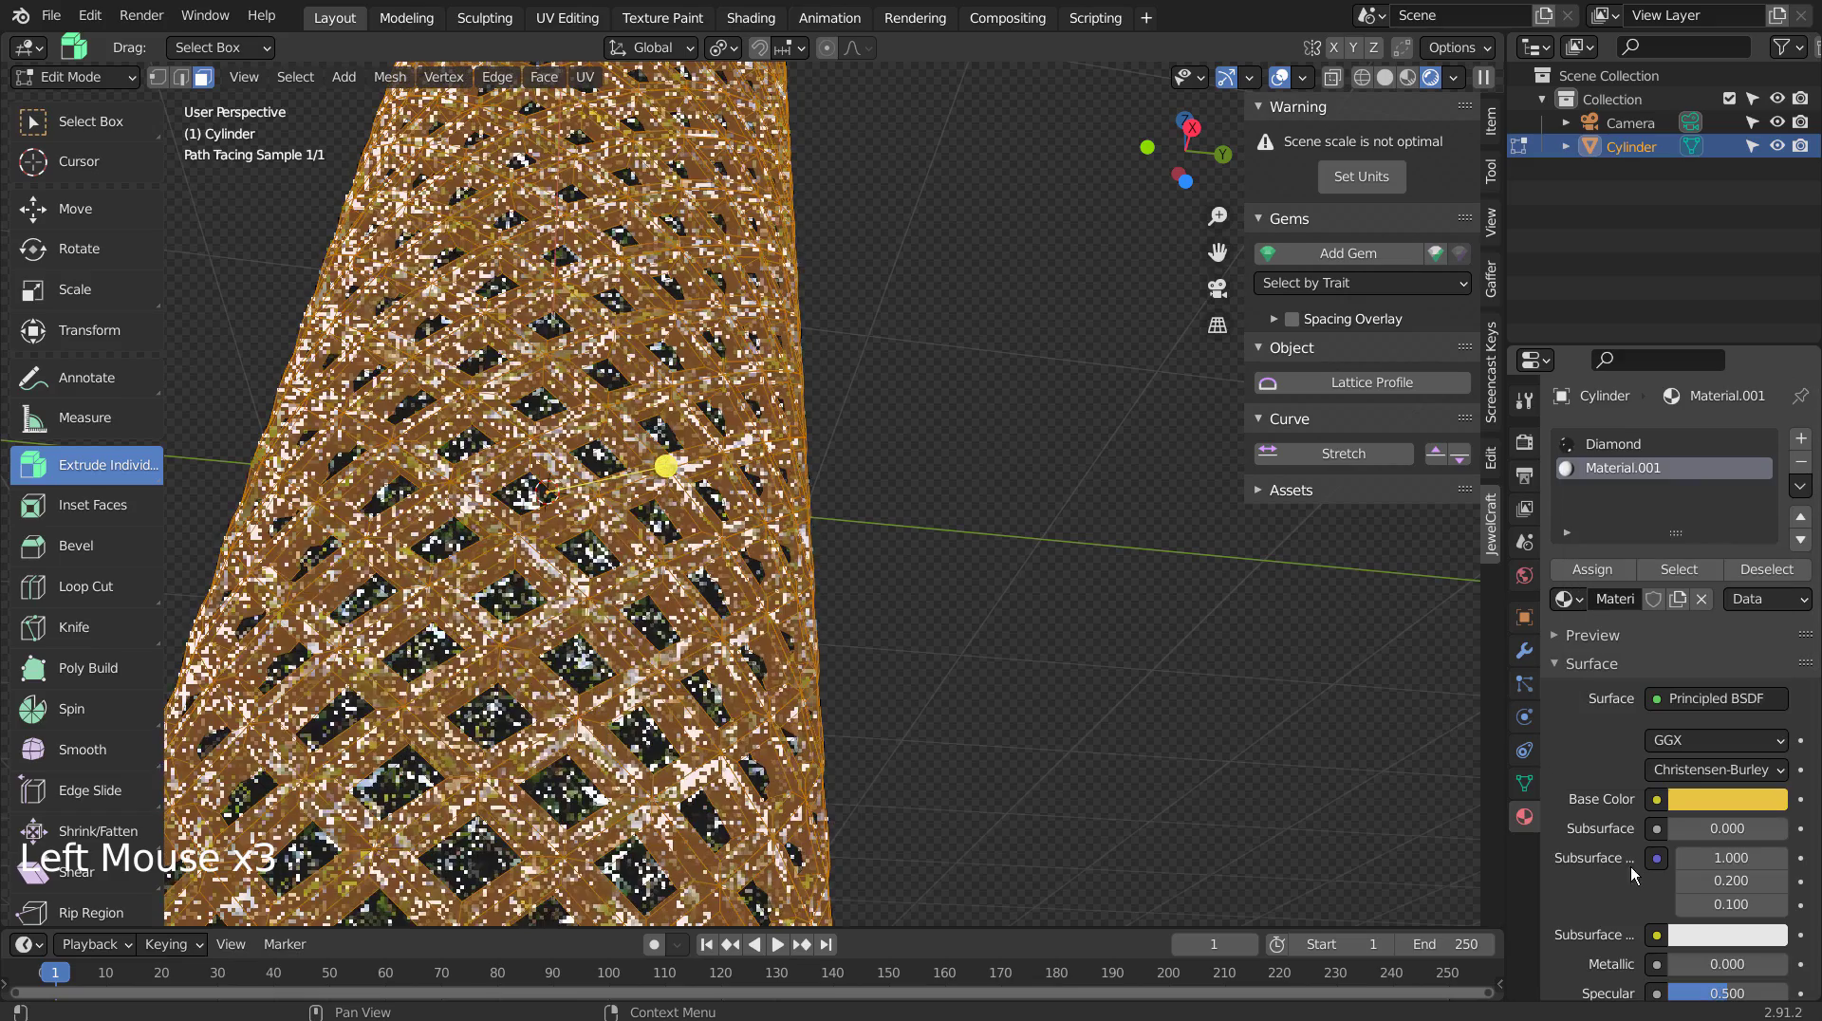
pyautogui.moveTo(1699, 964); pyautogui.dragTo(1754, 964)
pyautogui.scroll(-5, 1726, 871)
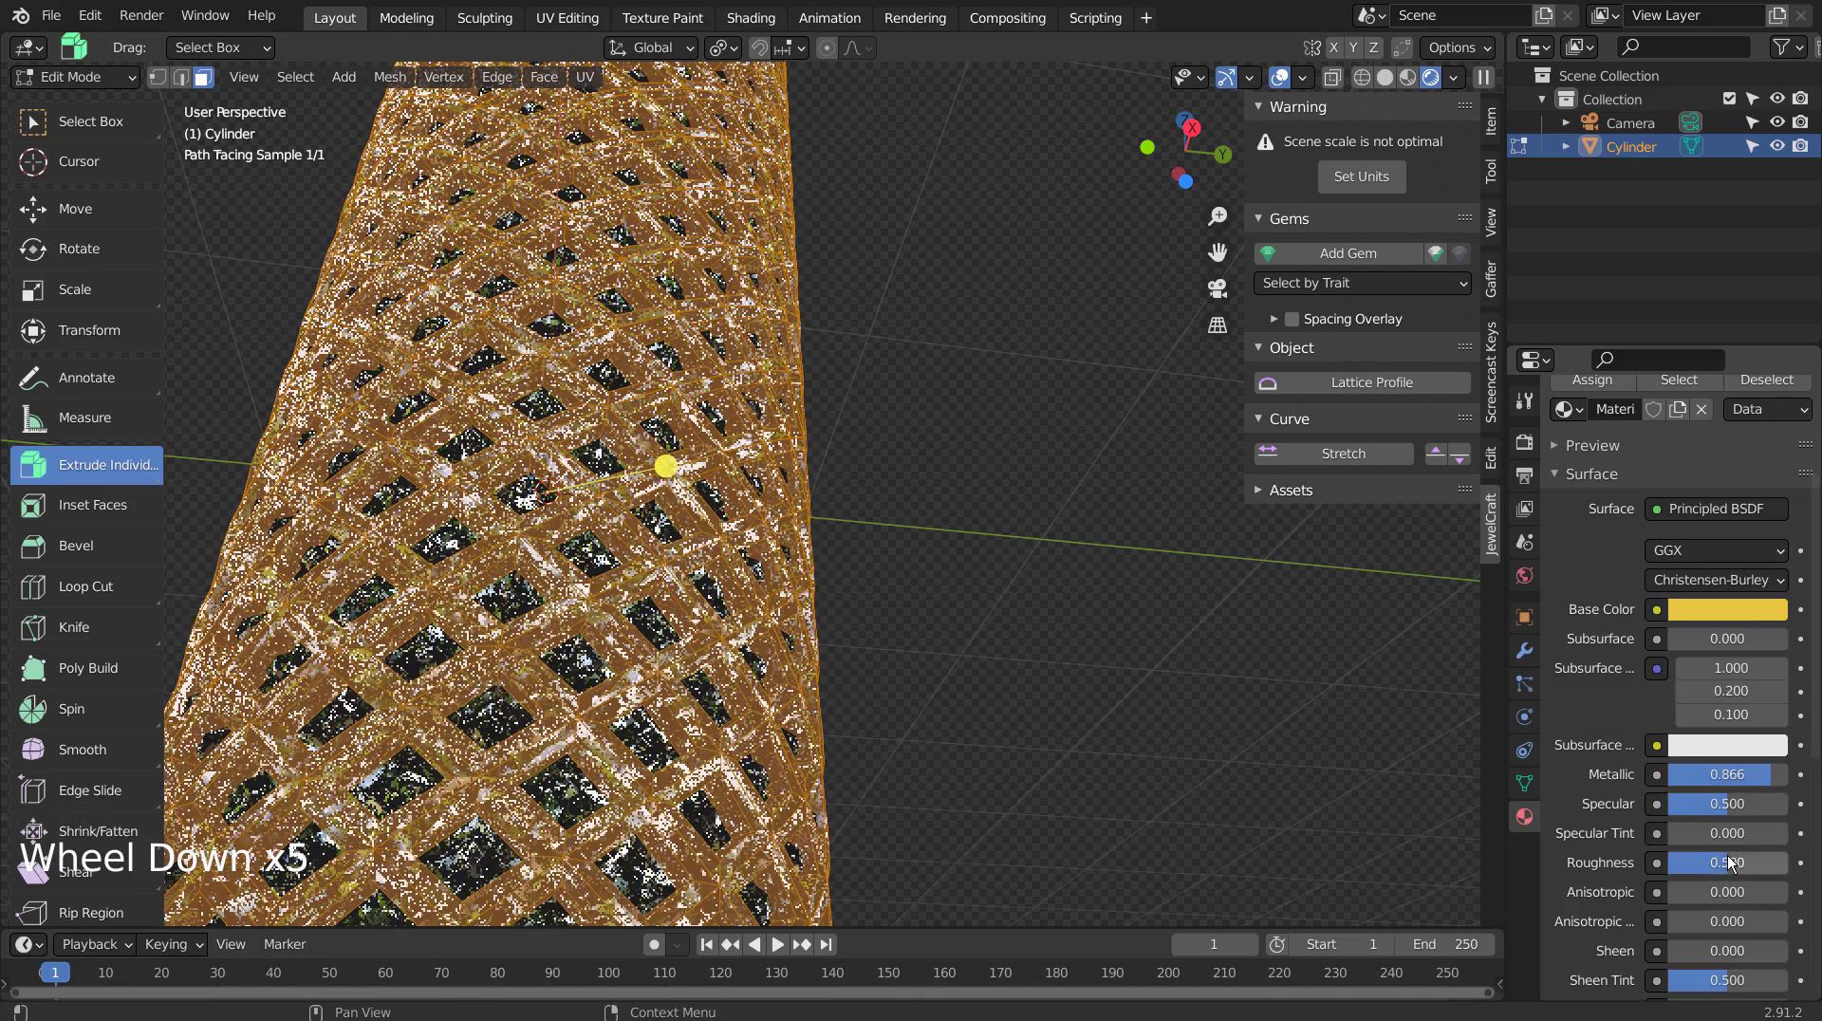
pyautogui.moveTo(1729, 861); pyautogui.dragTo(1687, 862)
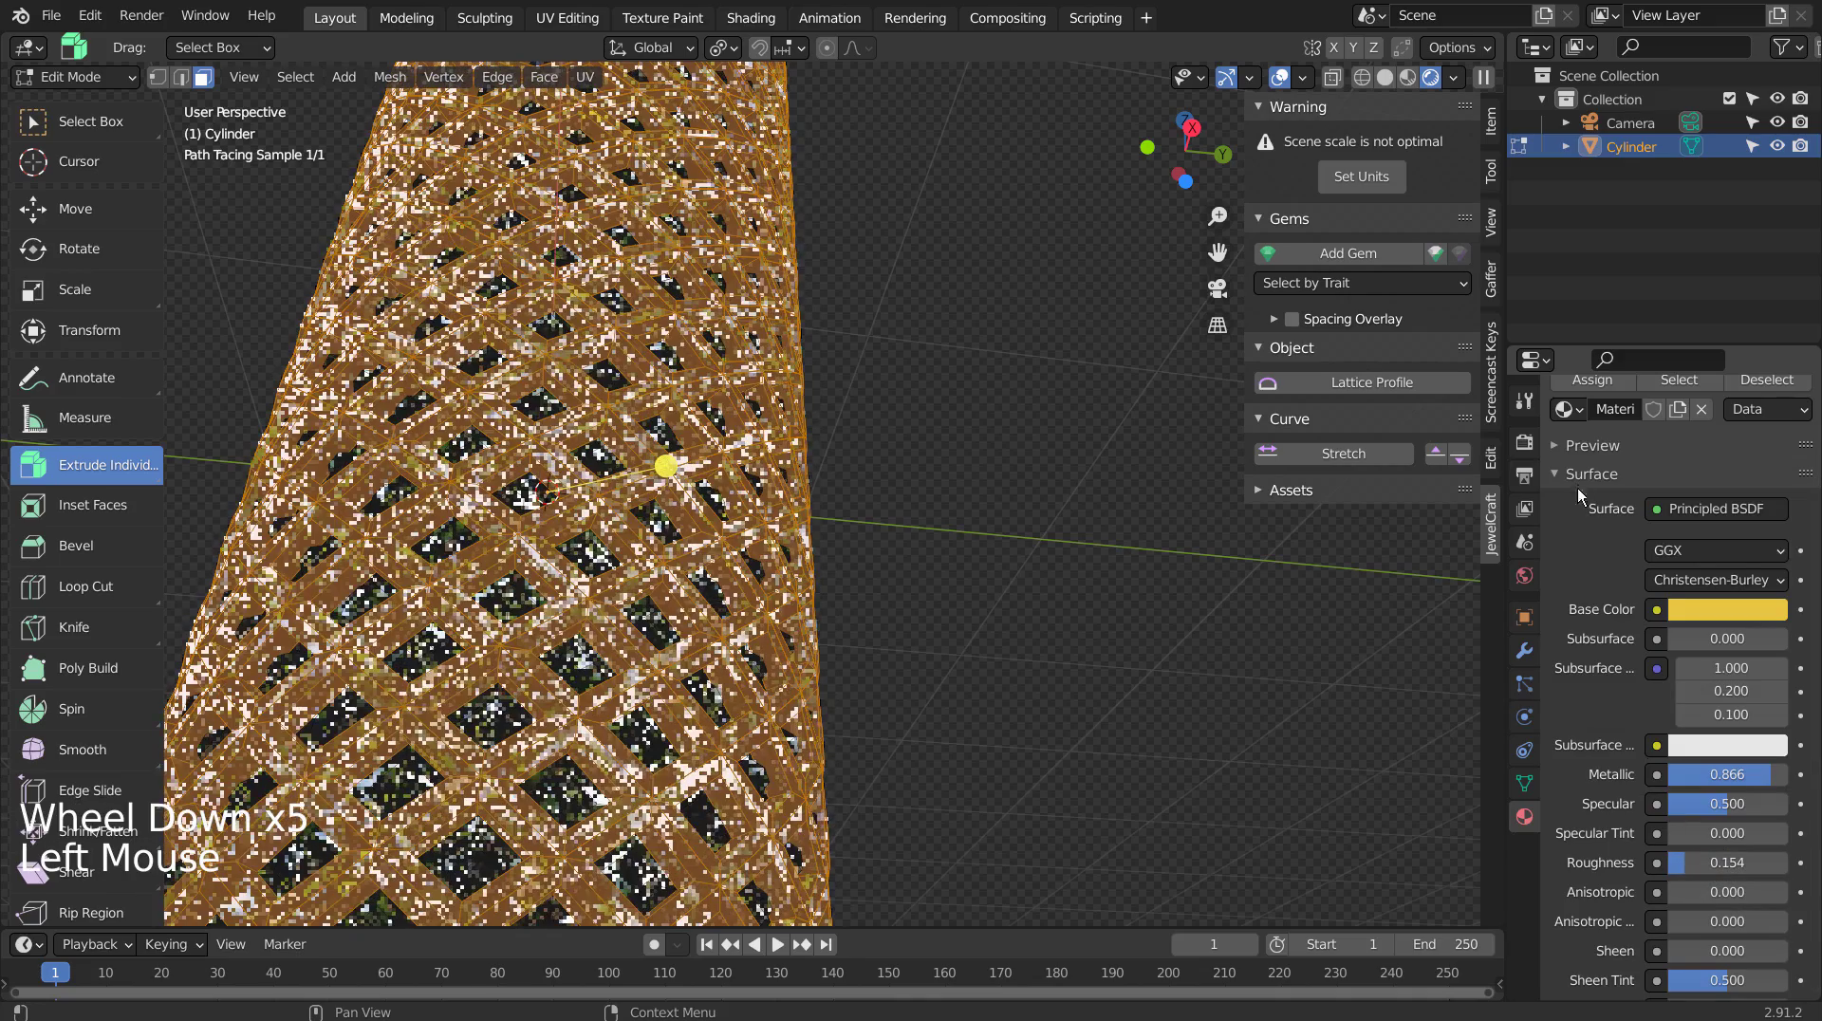
pyautogui.click(1590, 381)
pyautogui.click(1151, 541)
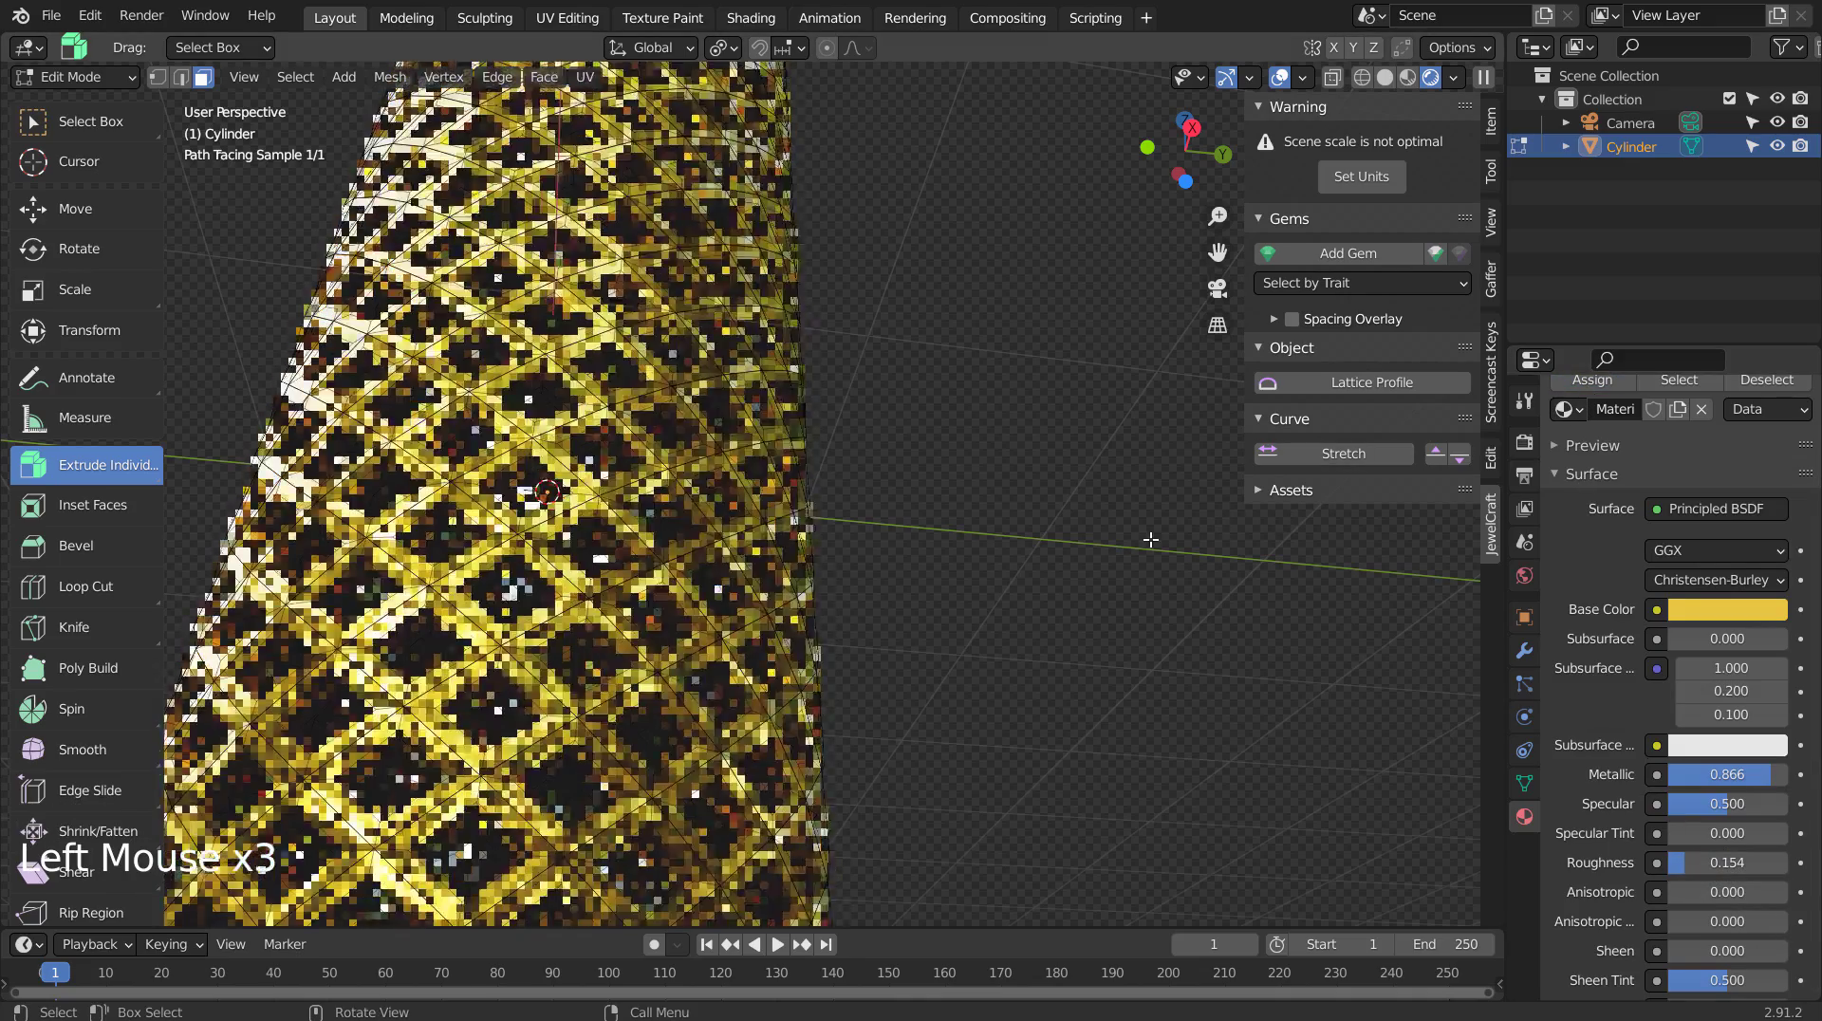
# - Leave Edit Mode for Object Mode with the gold-and-diamond column finished
pyautogui.press('Tab')
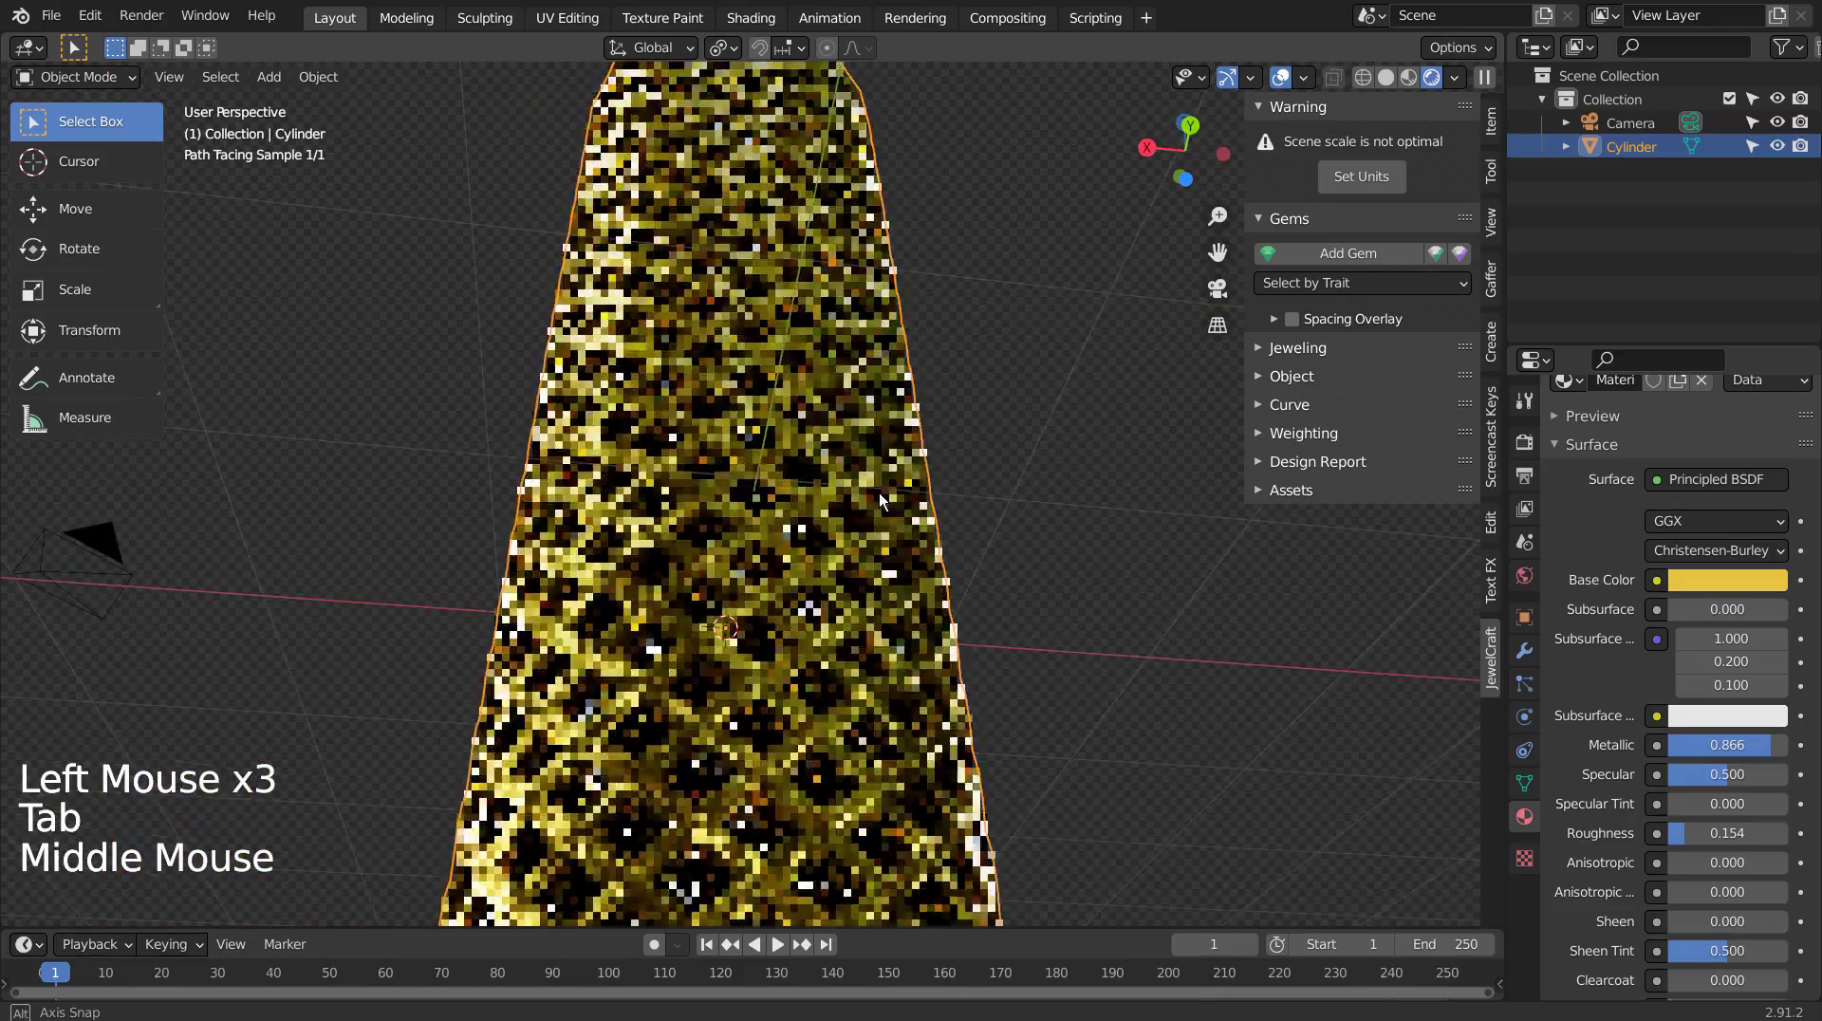